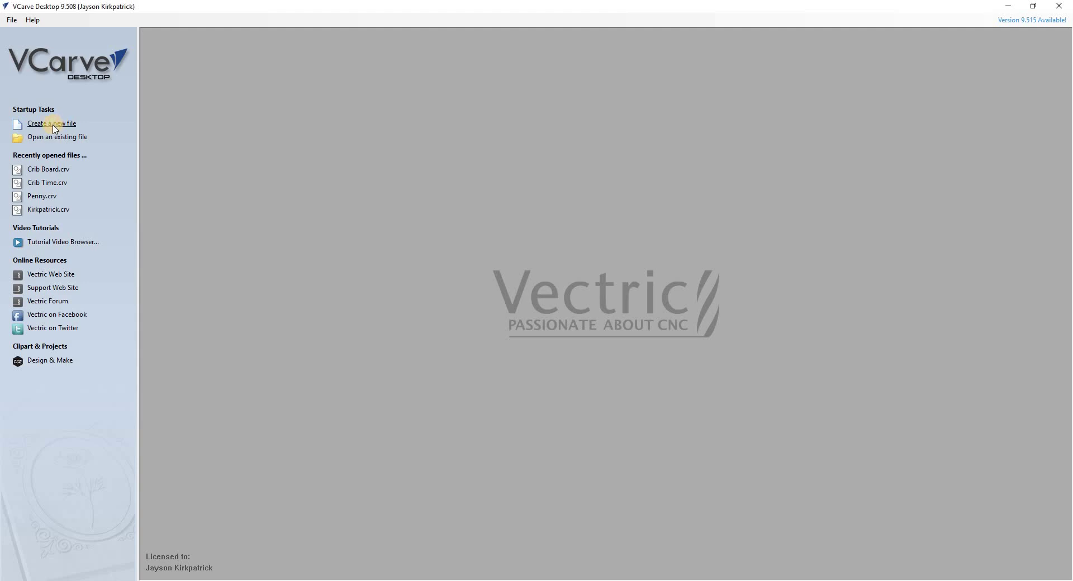
- Set up a new 17.5 × 6.25 inch job, 1.0 inch thick, with the XY datum at top-left
click(54, 125)
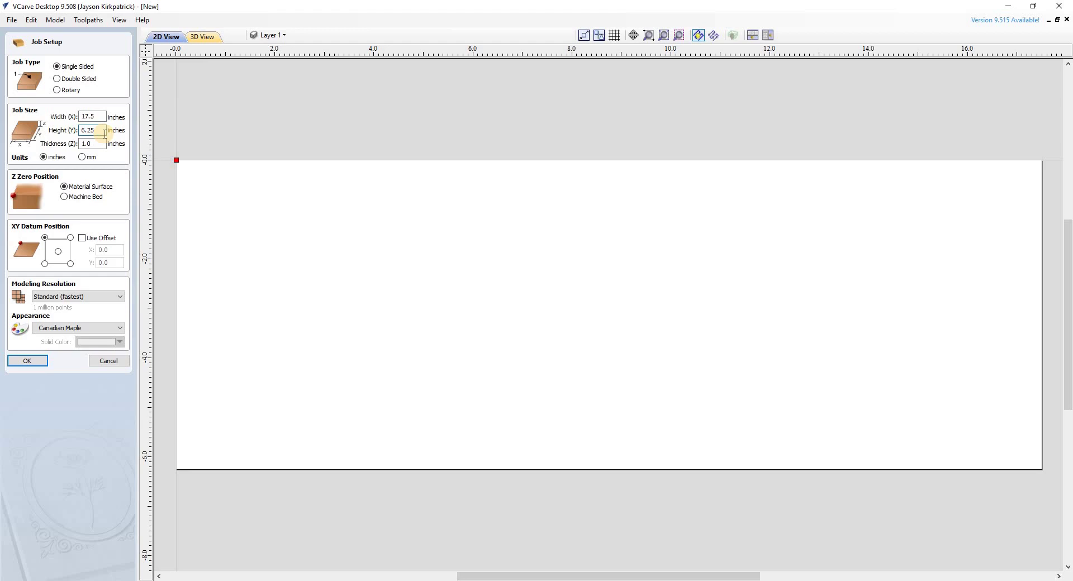
click(104, 142)
click(44, 238)
click(26, 360)
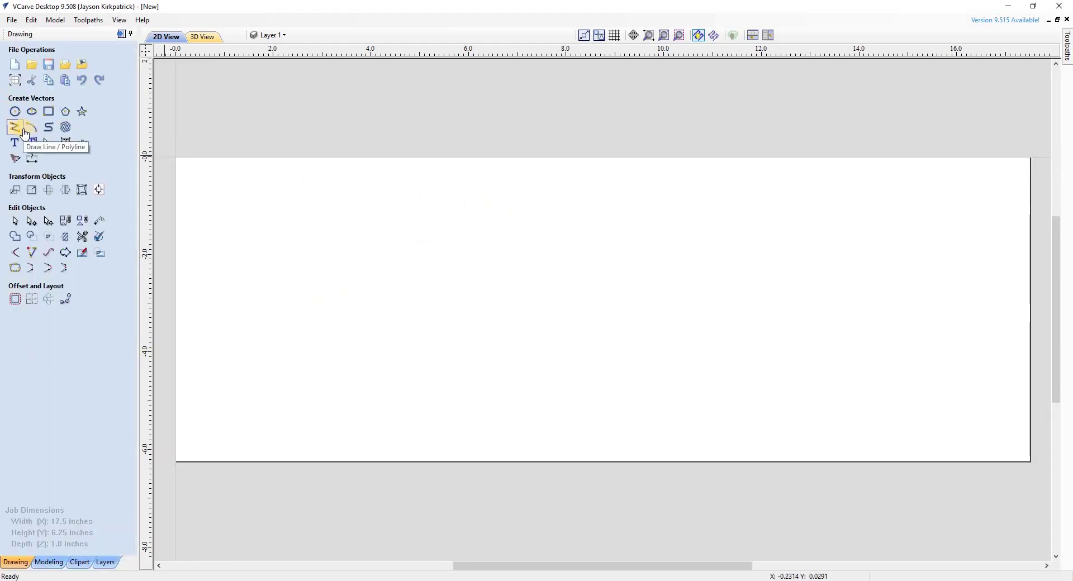
- Draw a rough polyline across the job, then delete it
click(22, 132)
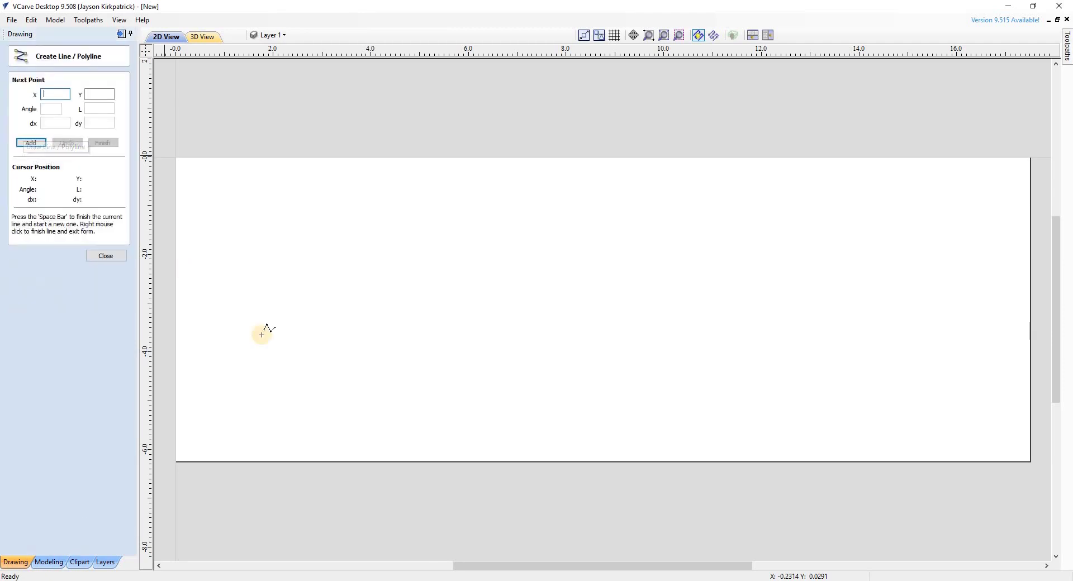
click(239, 375)
click(659, 407)
click(690, 388)
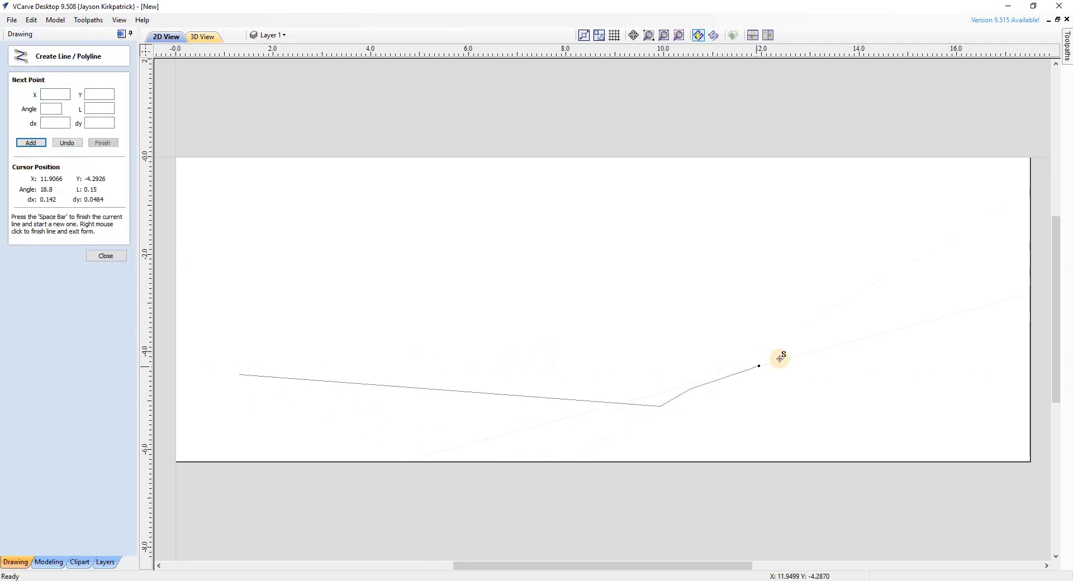
click(780, 358)
click(769, 386)
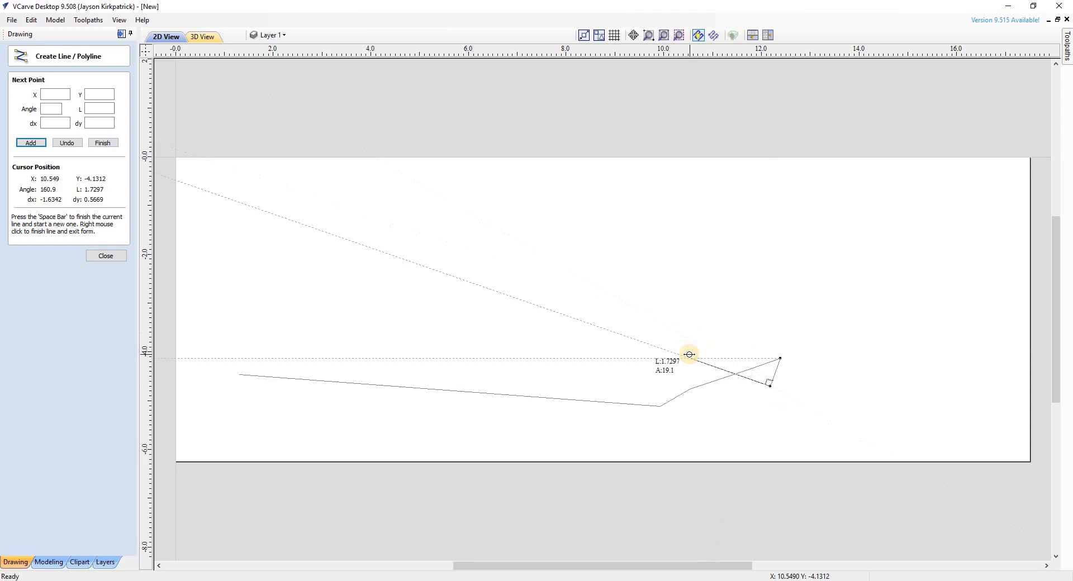
right_click(794, 388)
key(Delete)
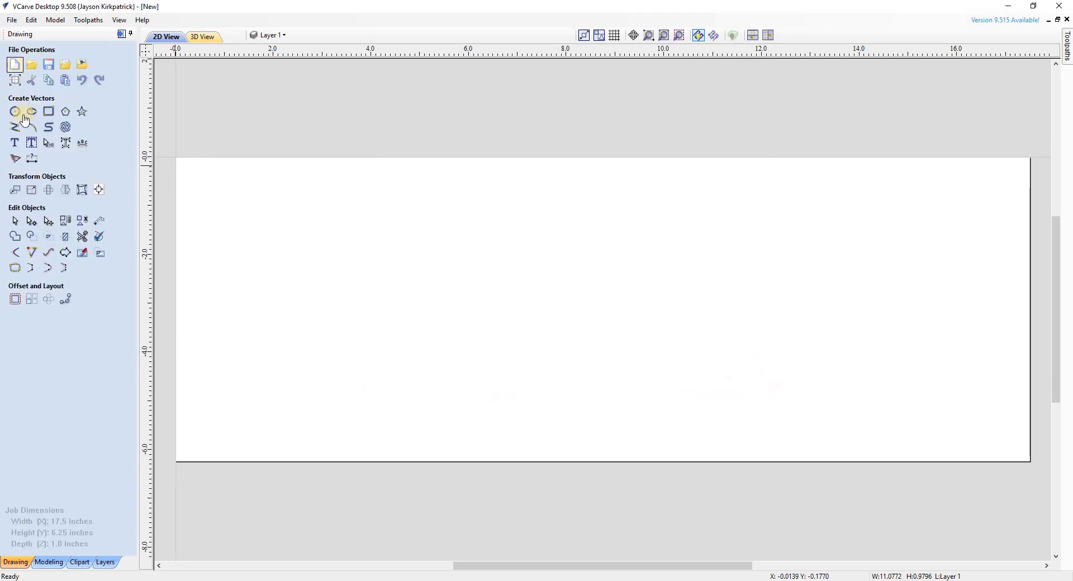
- Draw a straight 12-inch horizontal line across the lower job and select it
click(17, 127)
click(224, 347)
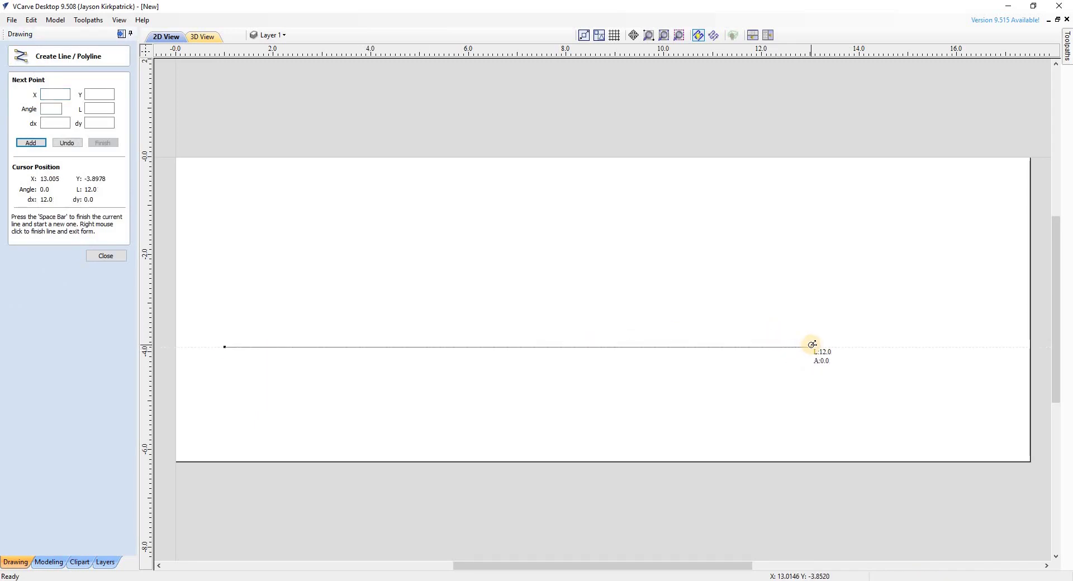
click(810, 347)
click(98, 256)
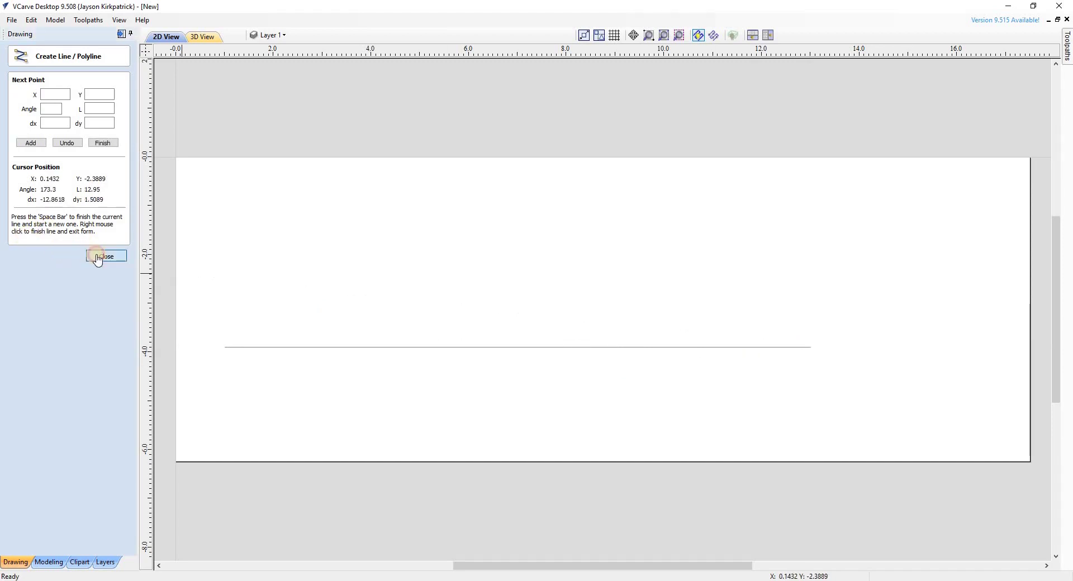
drag(521, 307, 386, 374)
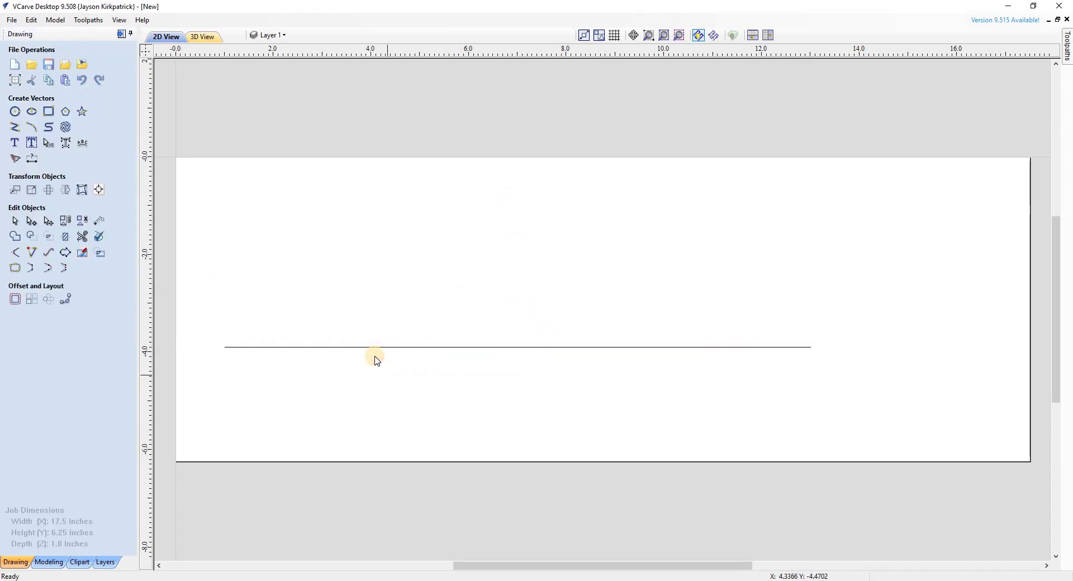
- Copy the 12-inch line and paste a duplicate onto it
right_click(321, 347)
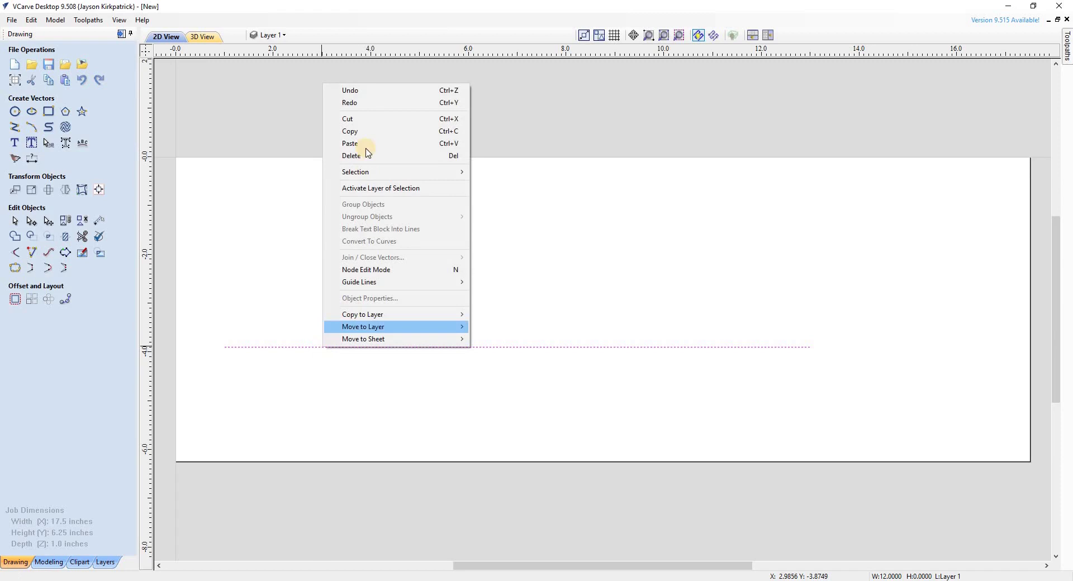
click(363, 131)
right_click(331, 351)
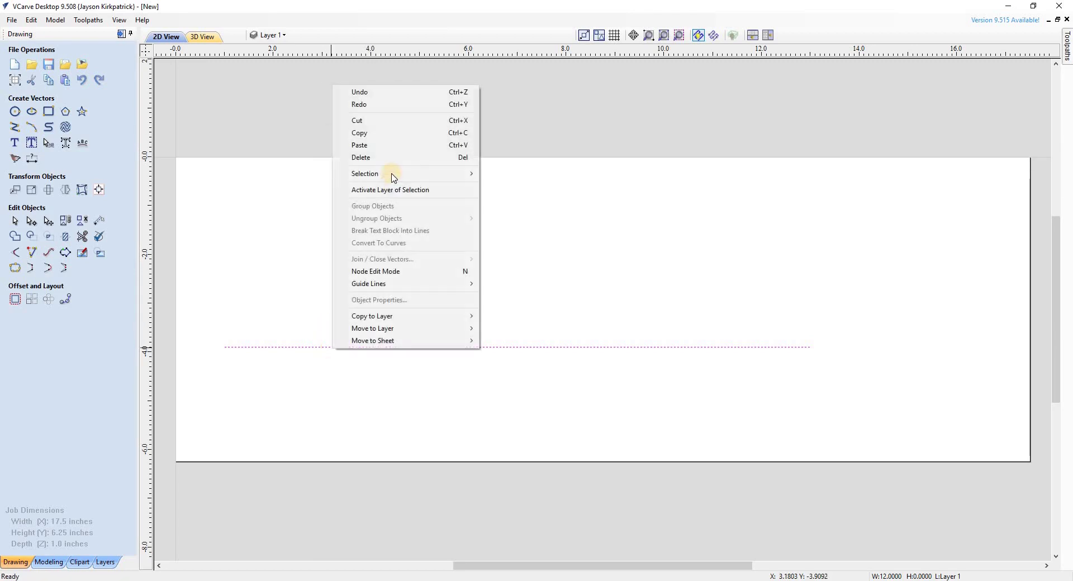
click(391, 146)
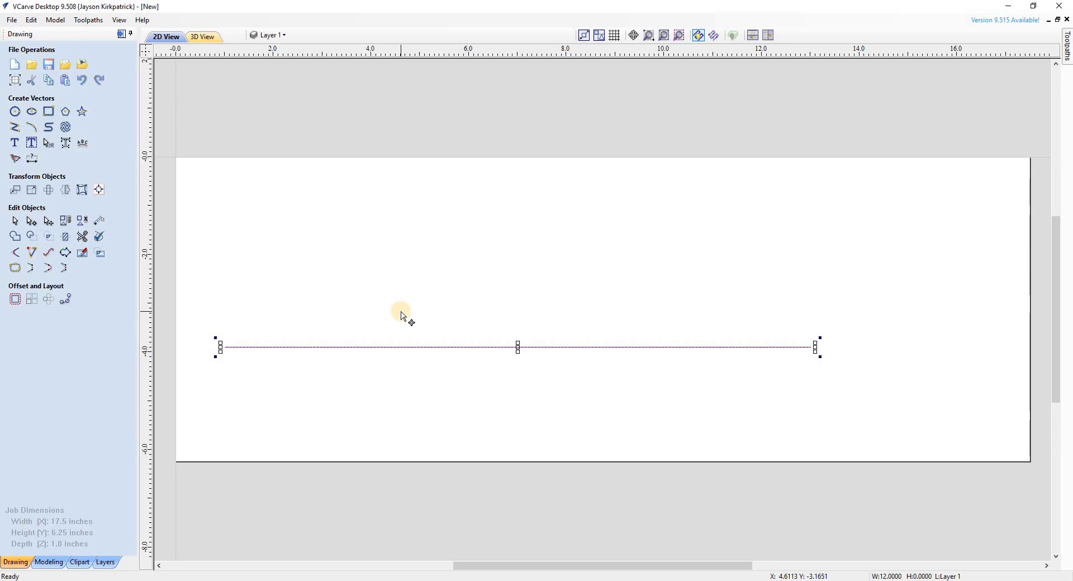
key(Up)
key(Down)
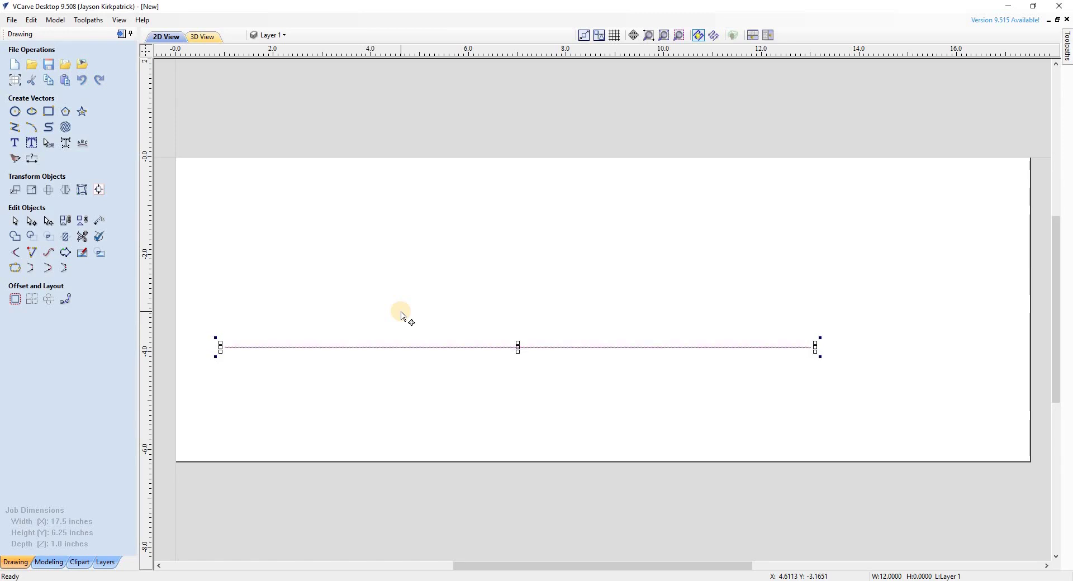
- Move the pasted copy above the original to Y -2.5228 with Move Selection
click(15, 190)
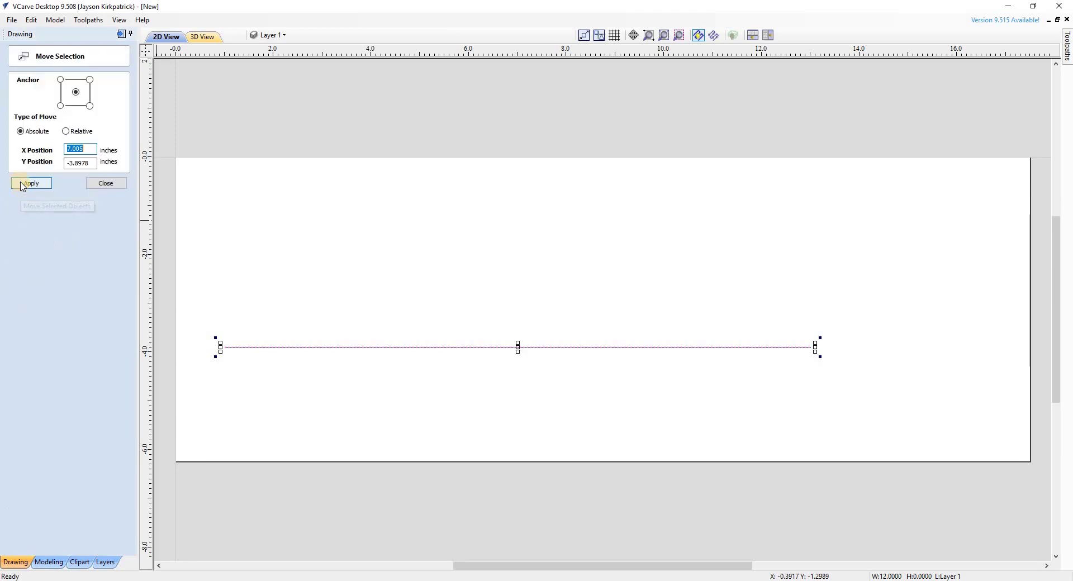
click(95, 162)
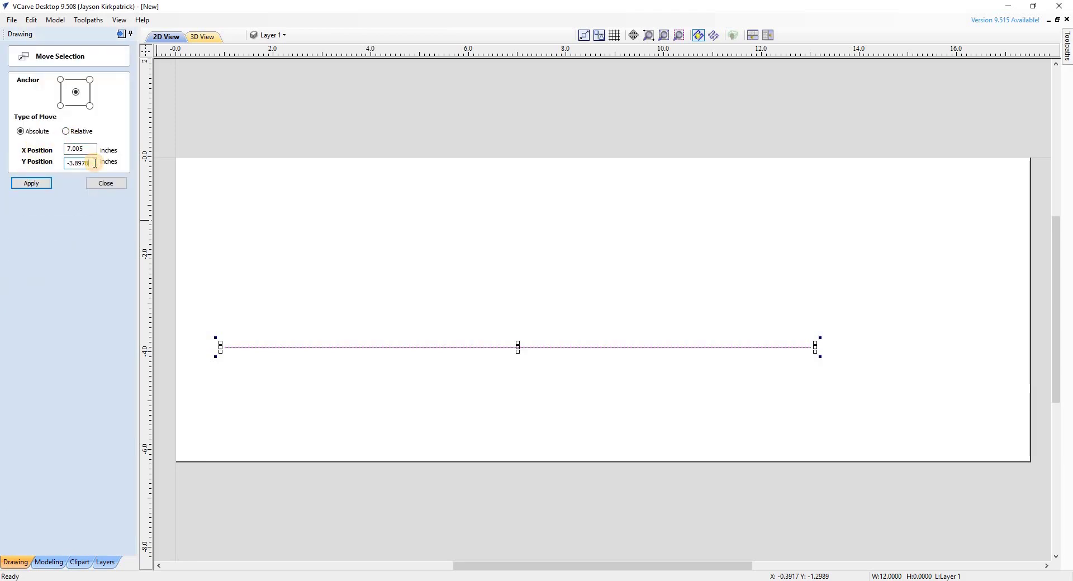
click(94, 163)
mouse_move(95, 163)
mouse_down()
mouse_move(77, 165)
mouse_move(94, 166)
mouse_up()
click(75, 163)
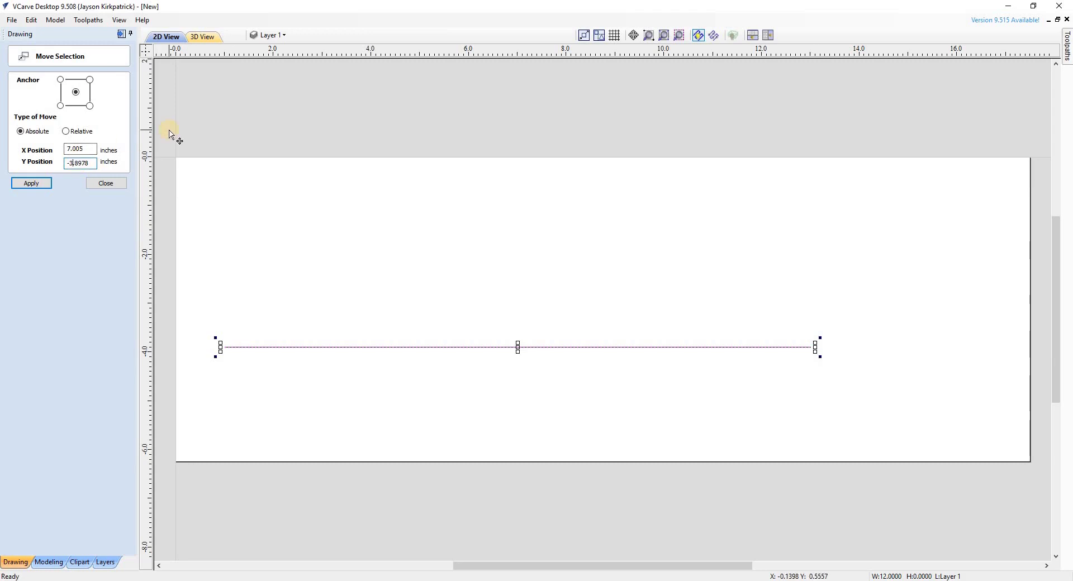
key(BackSpace)
key(BackSpace)
text(2.58)
click(31, 183)
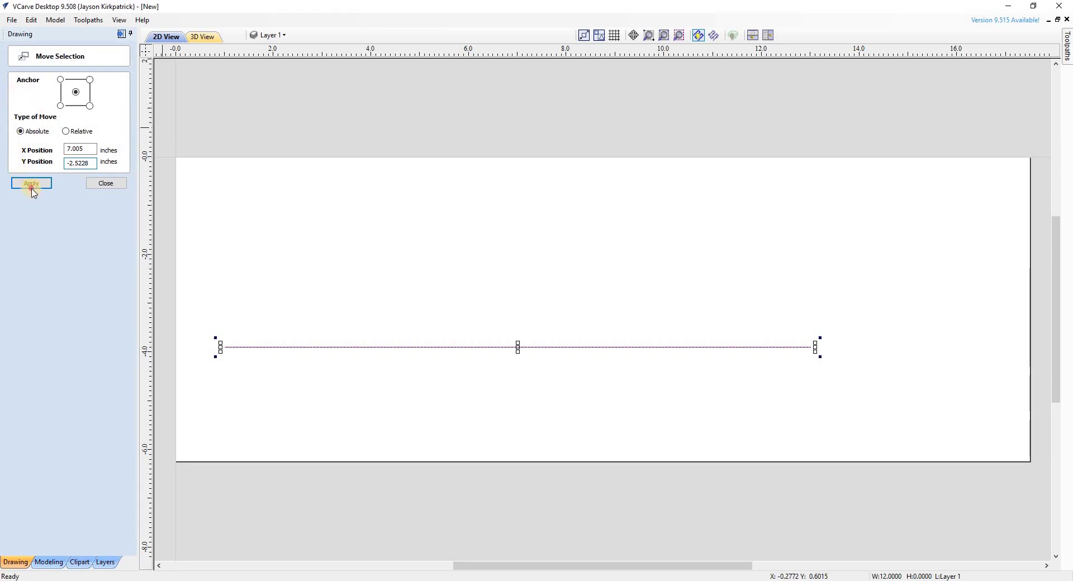
- Copy the moved line and paste another duplicate
click(106, 183)
right_click(293, 279)
click(336, 330)
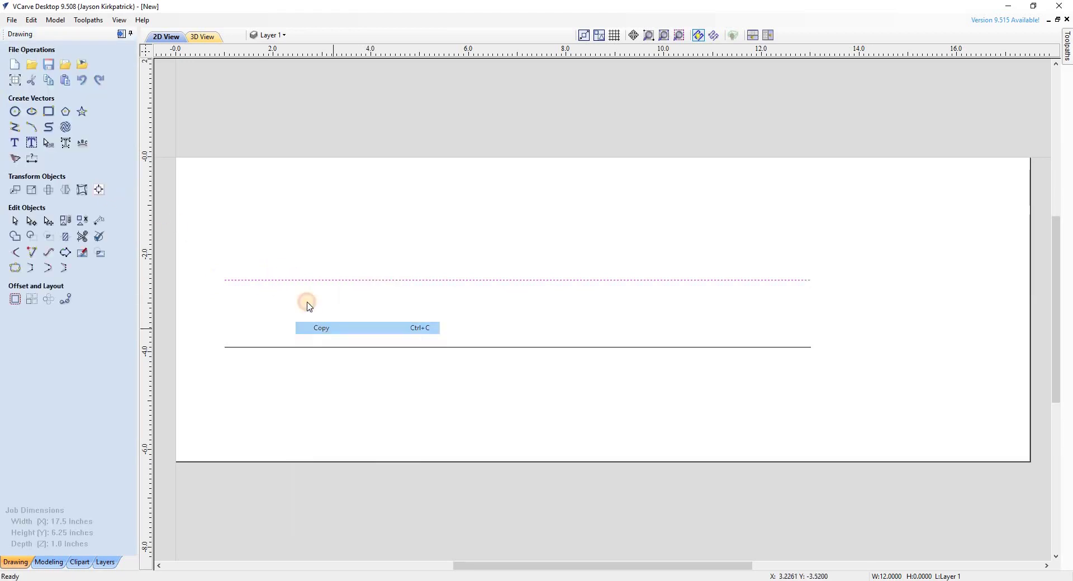
right_click(298, 283)
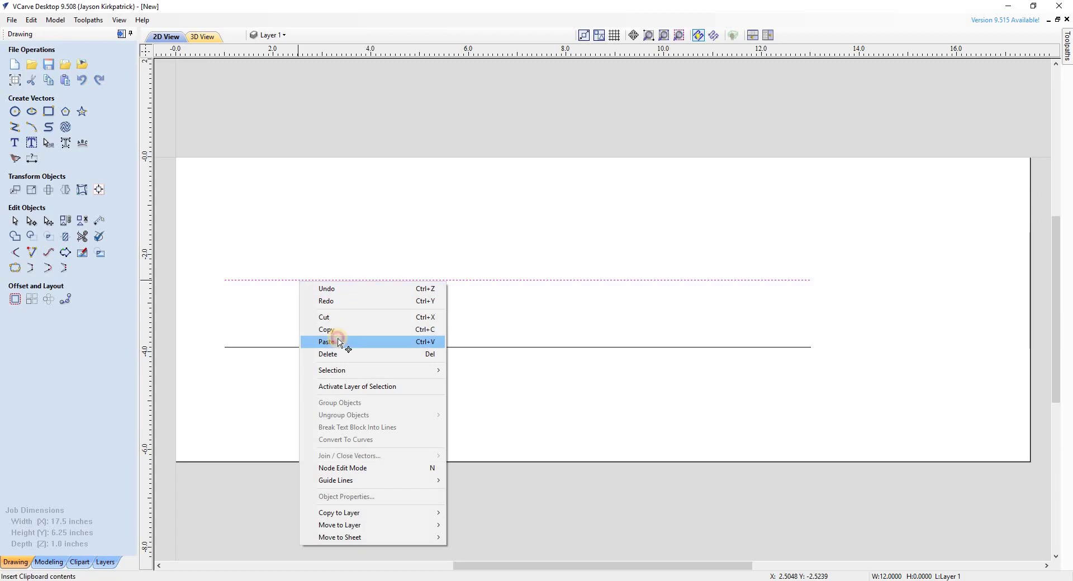
click(335, 342)
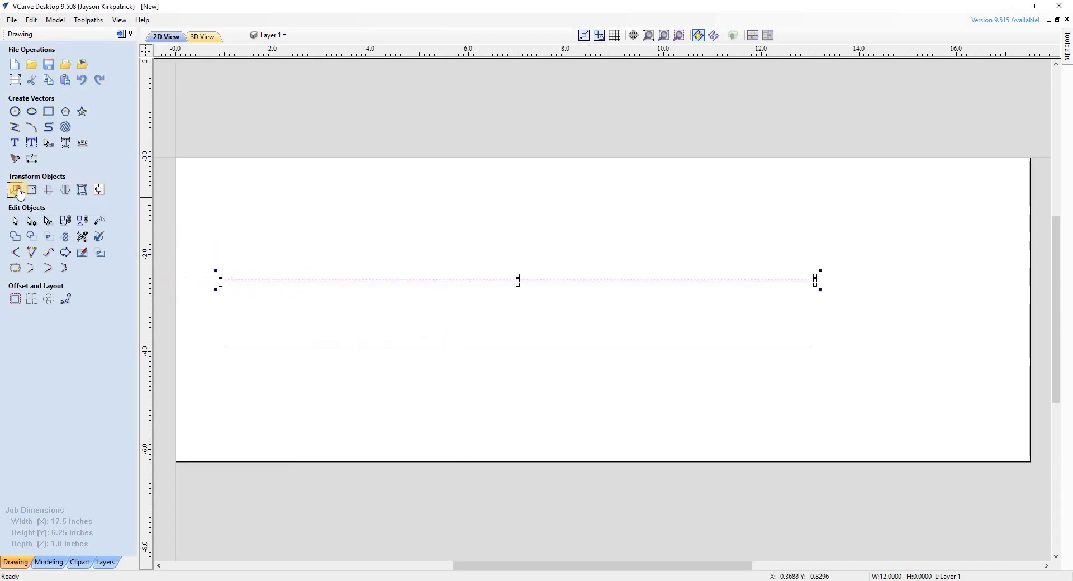
- Move the third line to Y -1.1478, then select all three lines
click(16, 190)
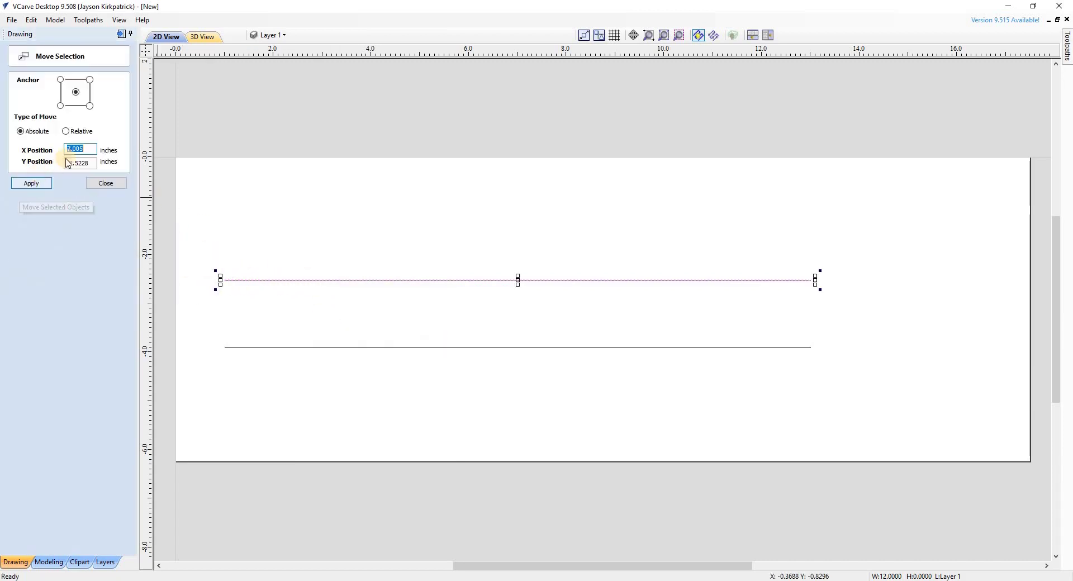
click(95, 164)
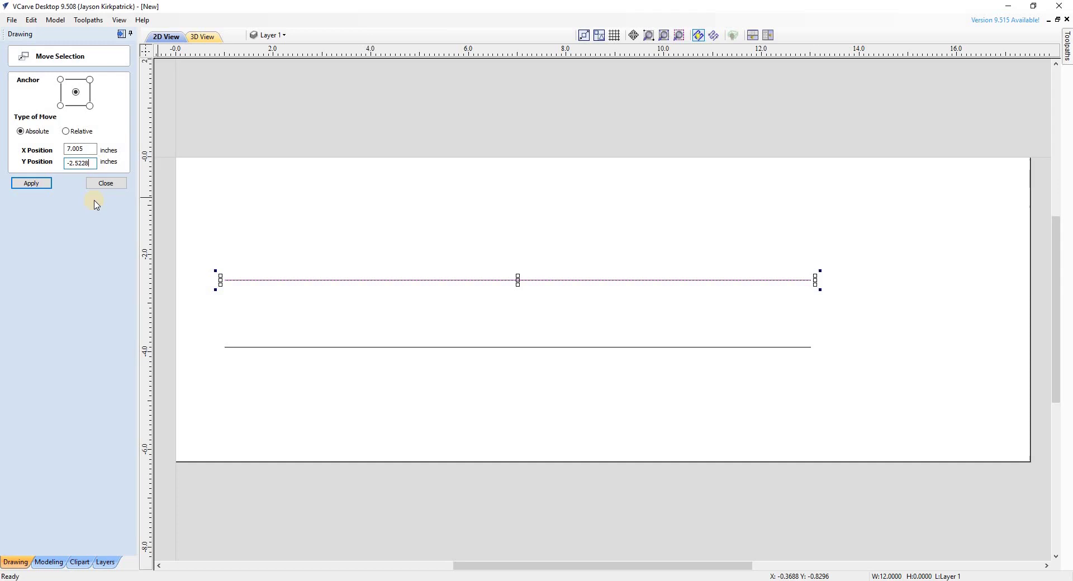
key(shift+Home)
text(-1)
click(31, 183)
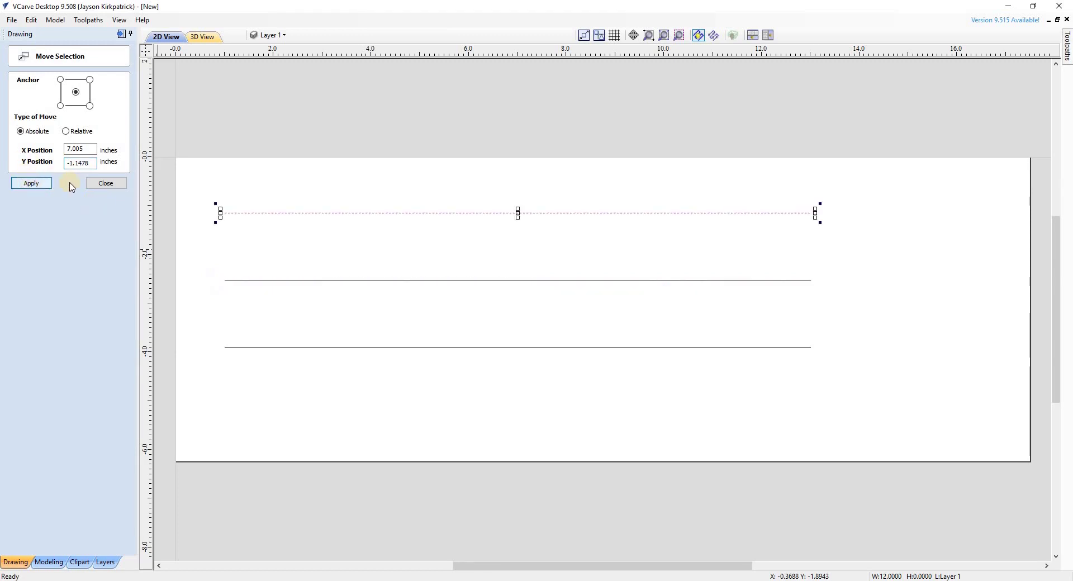
click(101, 184)
drag(545, 168, 371, 422)
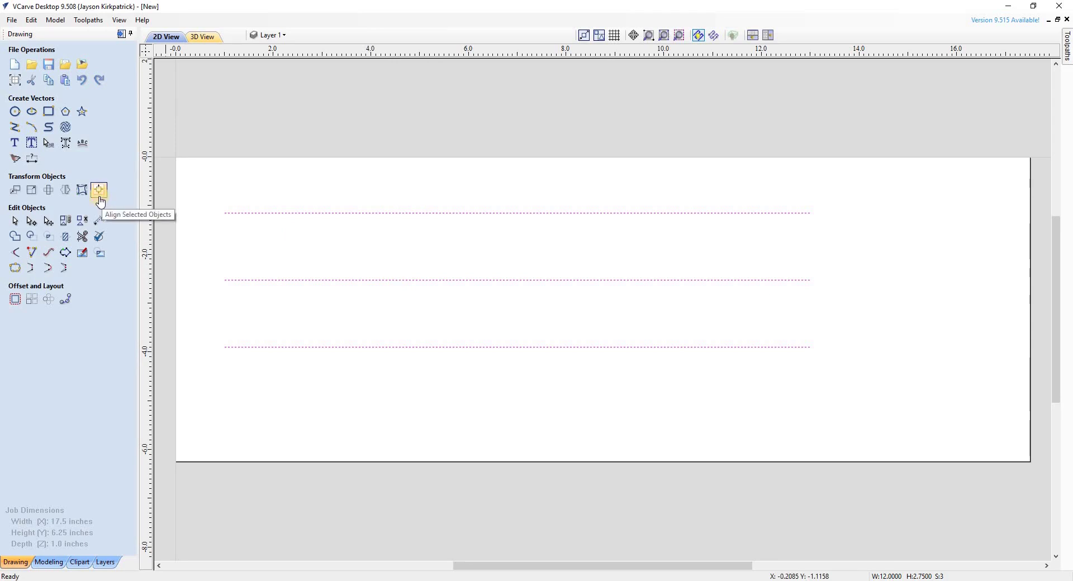
- Reselect the three lines and use Align to Material centre to centre them
click(16, 191)
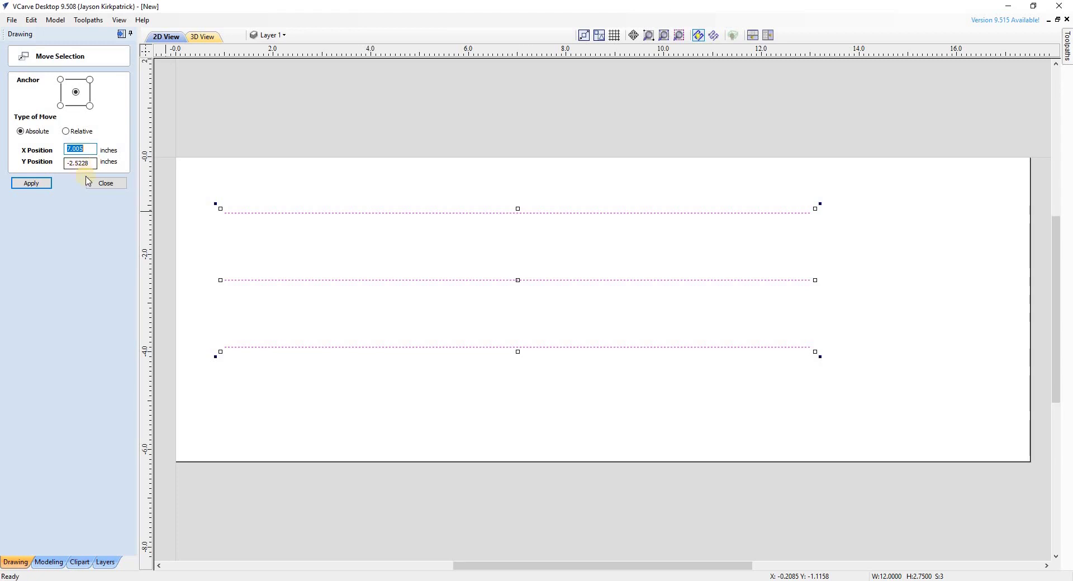
click(99, 183)
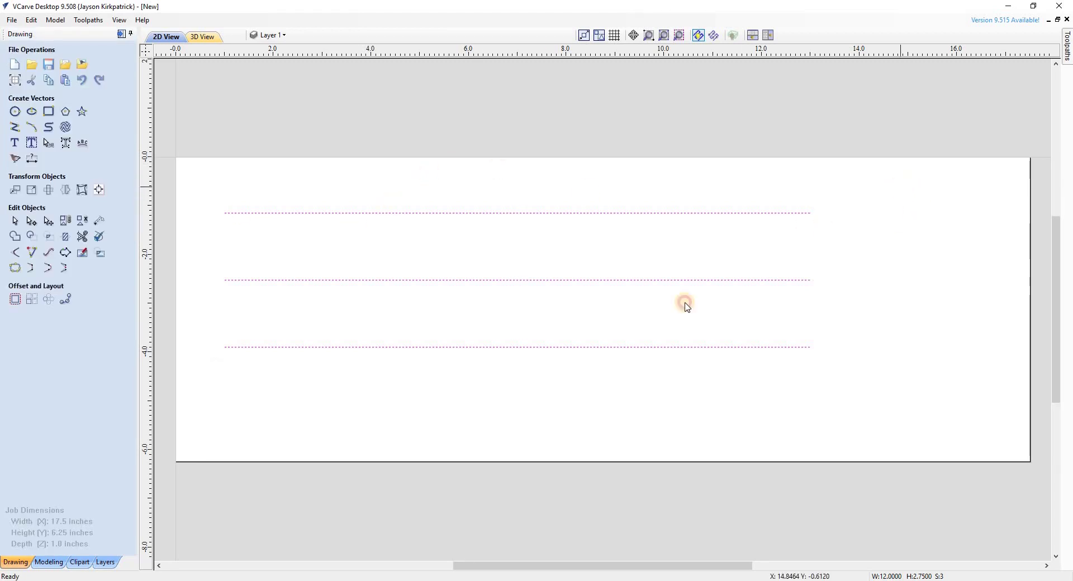
drag(900, 186, 481, 403)
drag(779, 181, 410, 400)
click(99, 190)
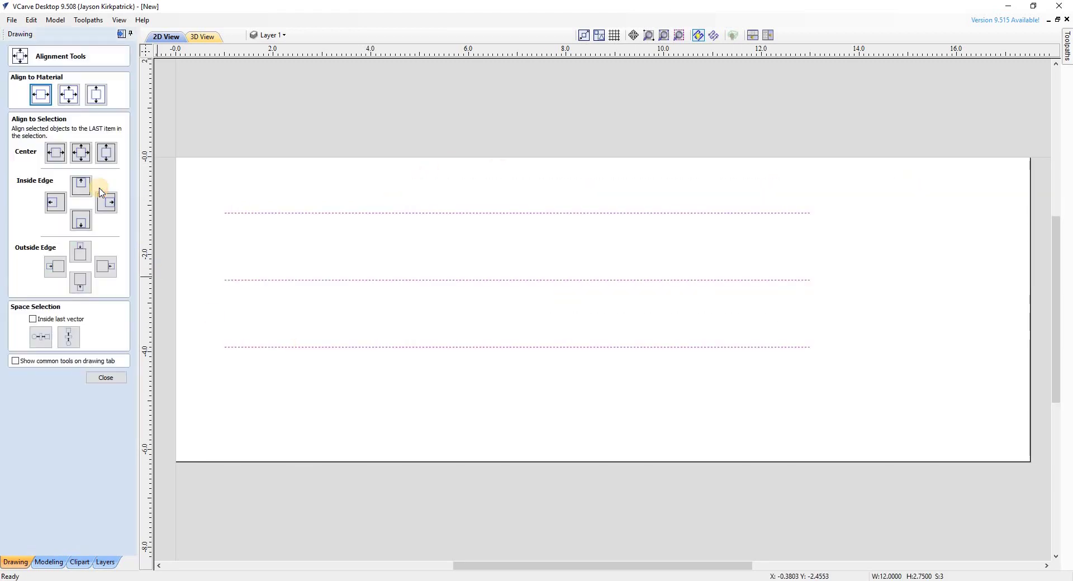
click(75, 99)
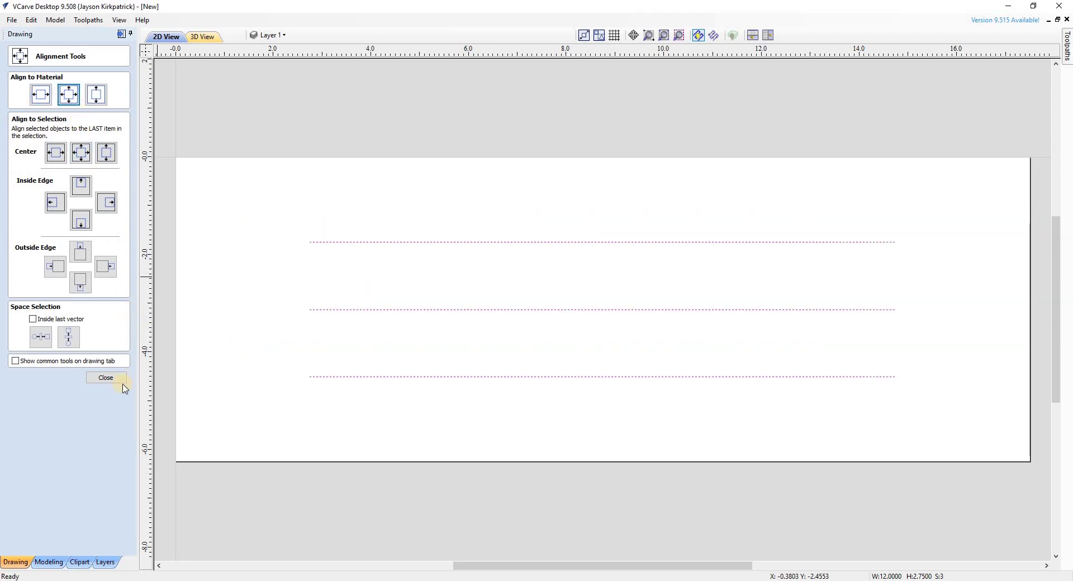
click(106, 378)
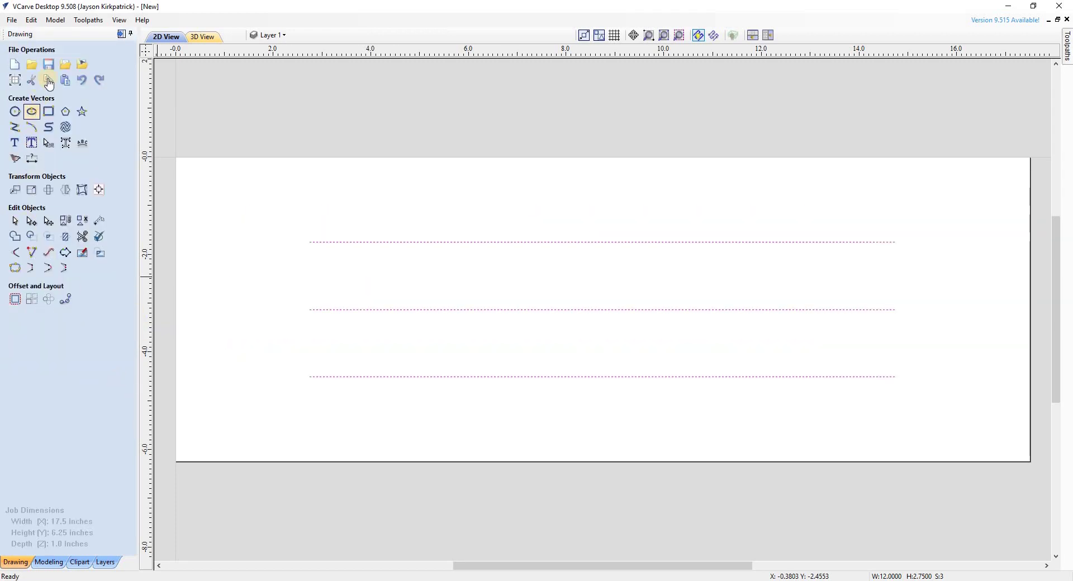
- Draw a three-point arc joining the left ends of the bottom and top lines
click(259, 274)
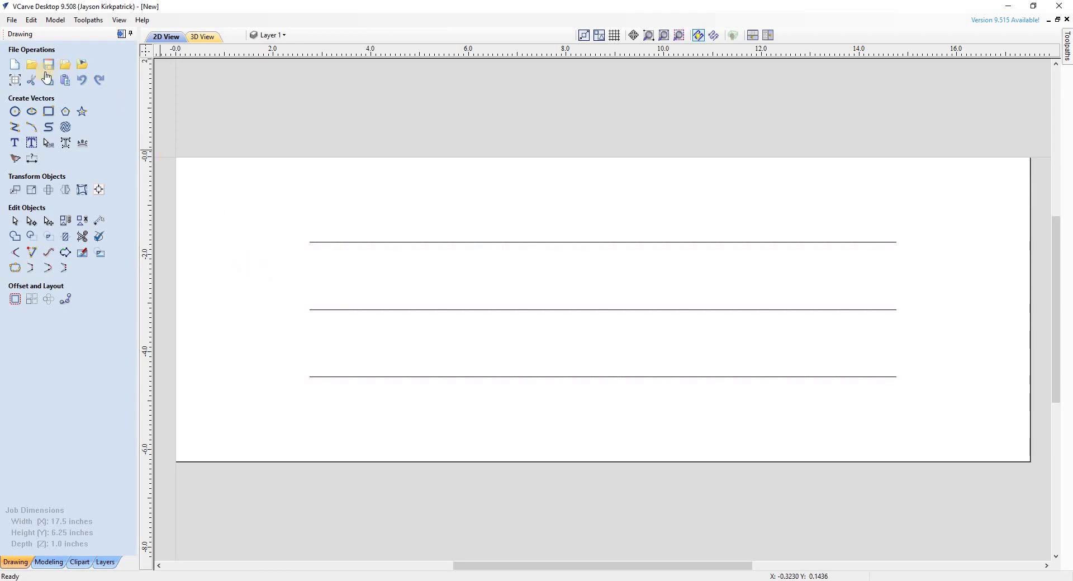
click(35, 131)
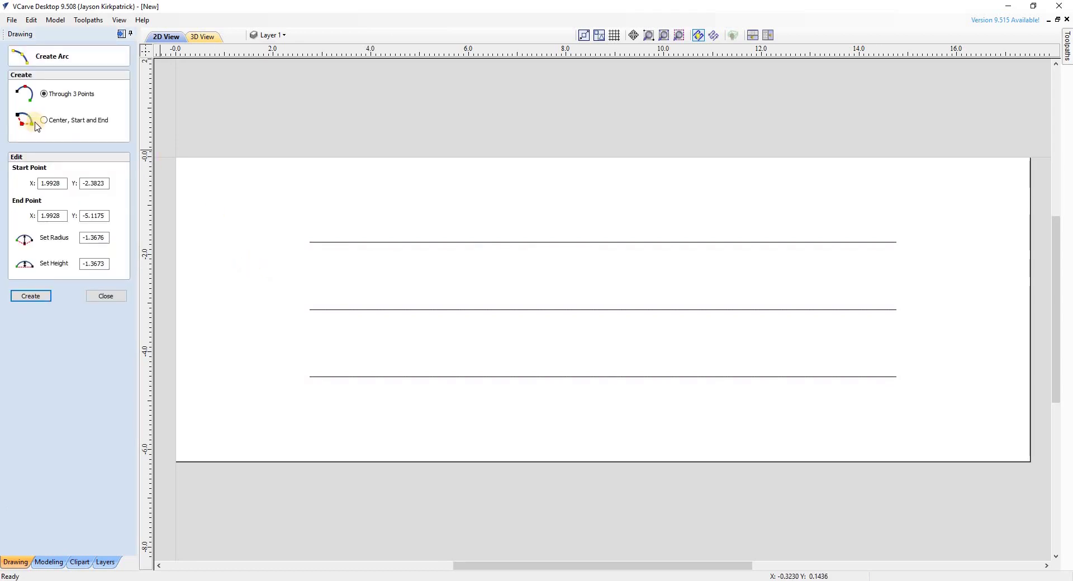
click(43, 95)
drag(308, 377, 310, 242)
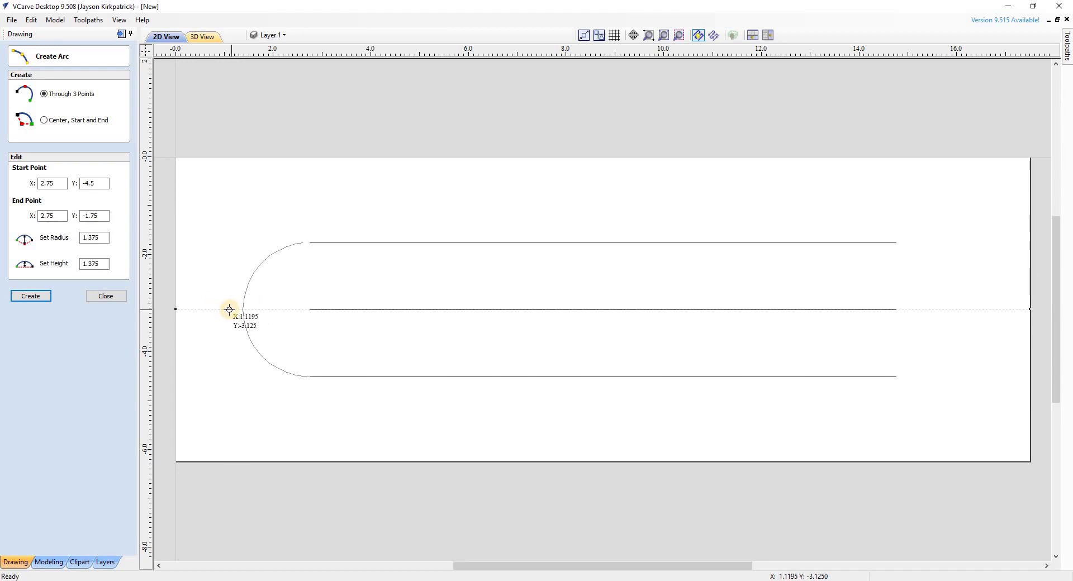
click(229, 309)
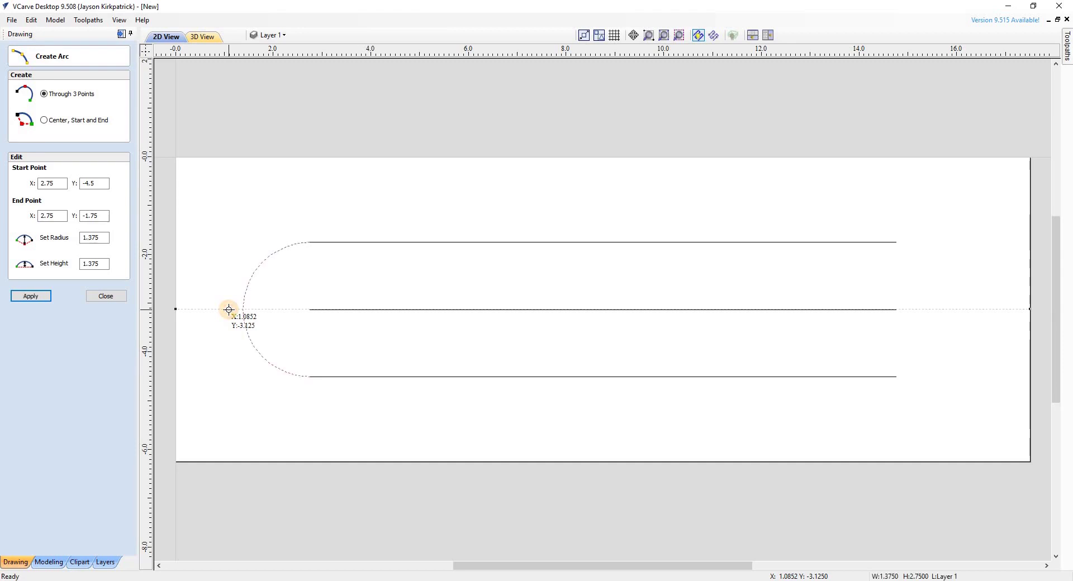
- Draw a small arc joining the right ends of the middle and top lines
click(897, 310)
click(894, 242)
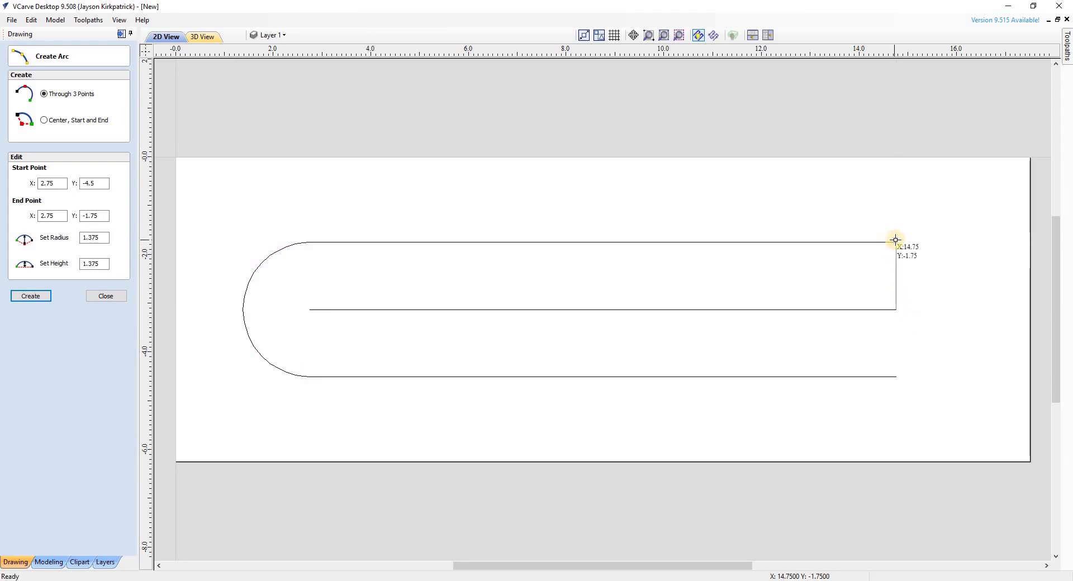
click(927, 276)
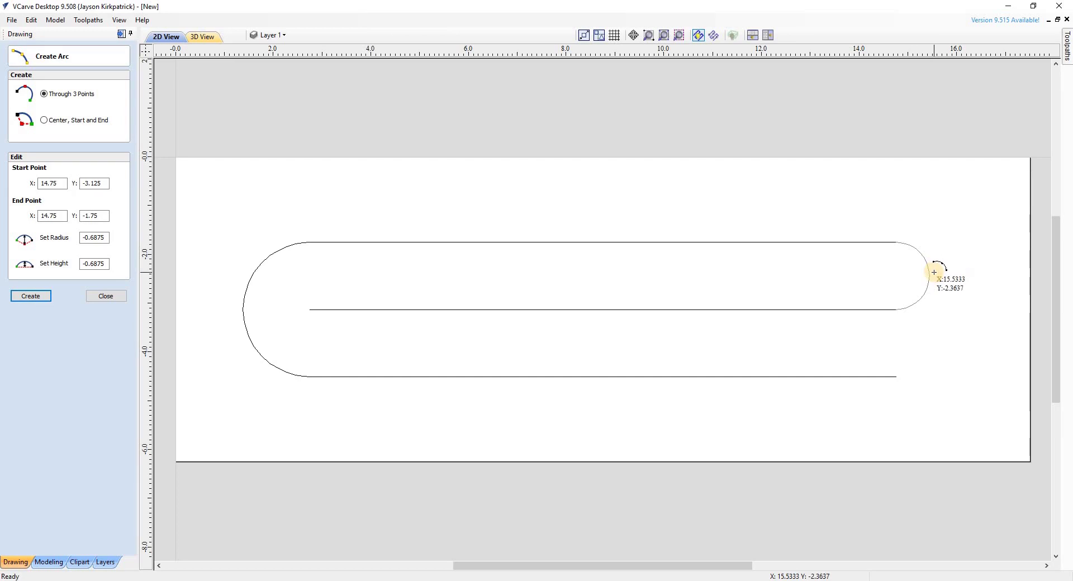
click(934, 272)
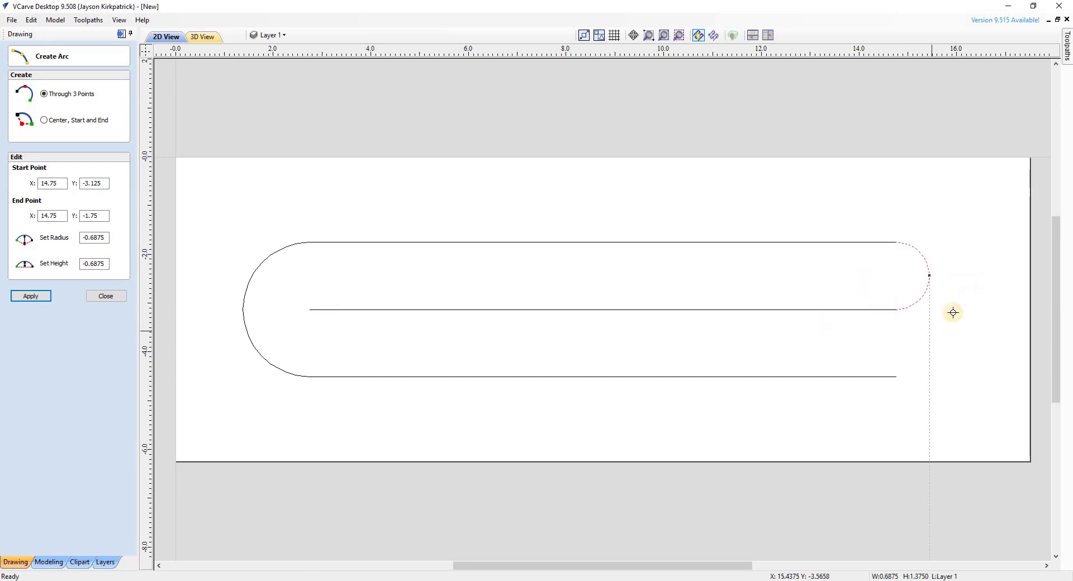
click(109, 297)
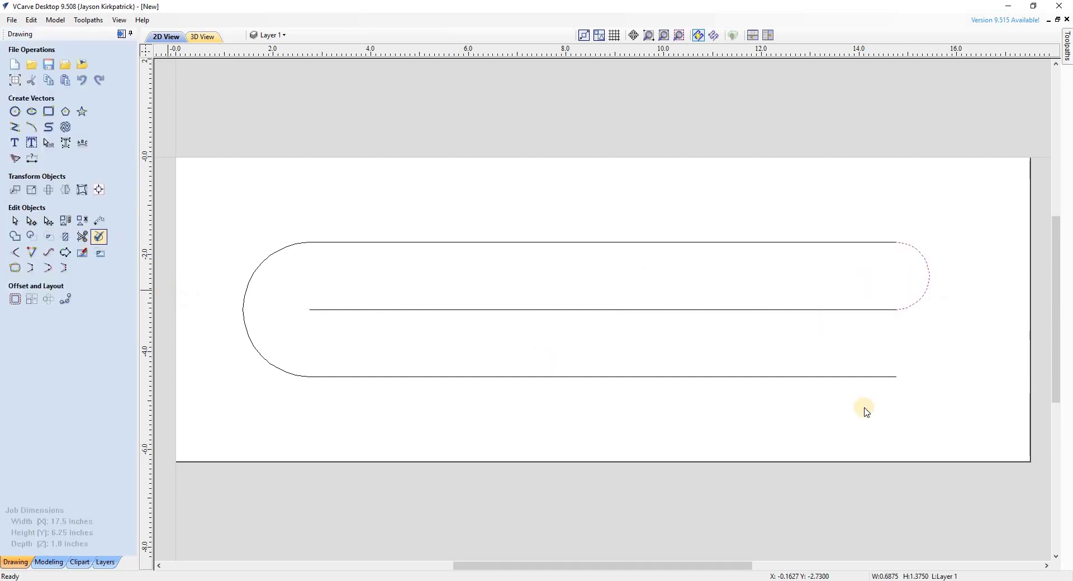
click(865, 411)
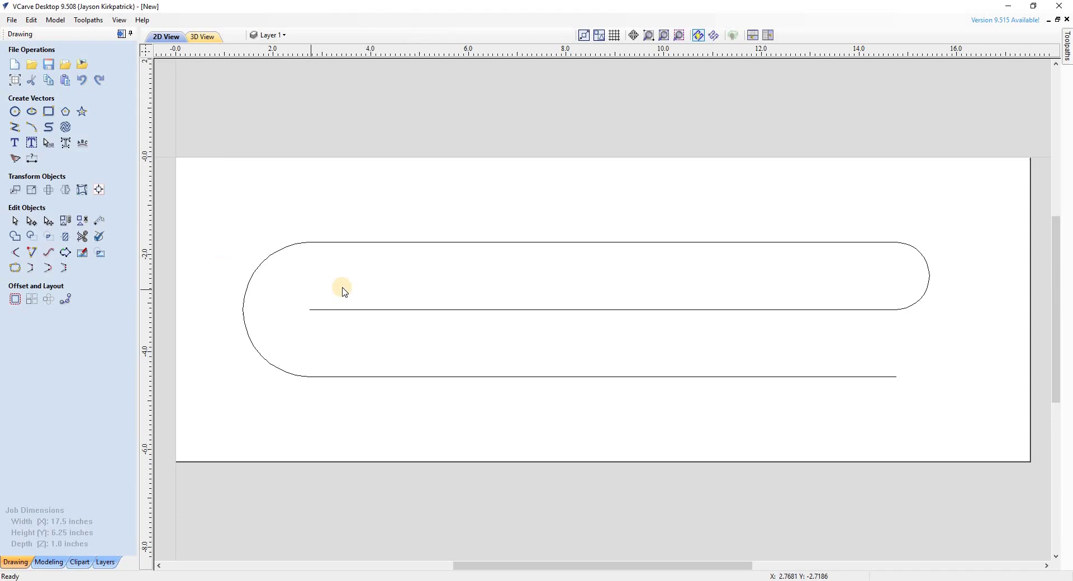
click(15, 114)
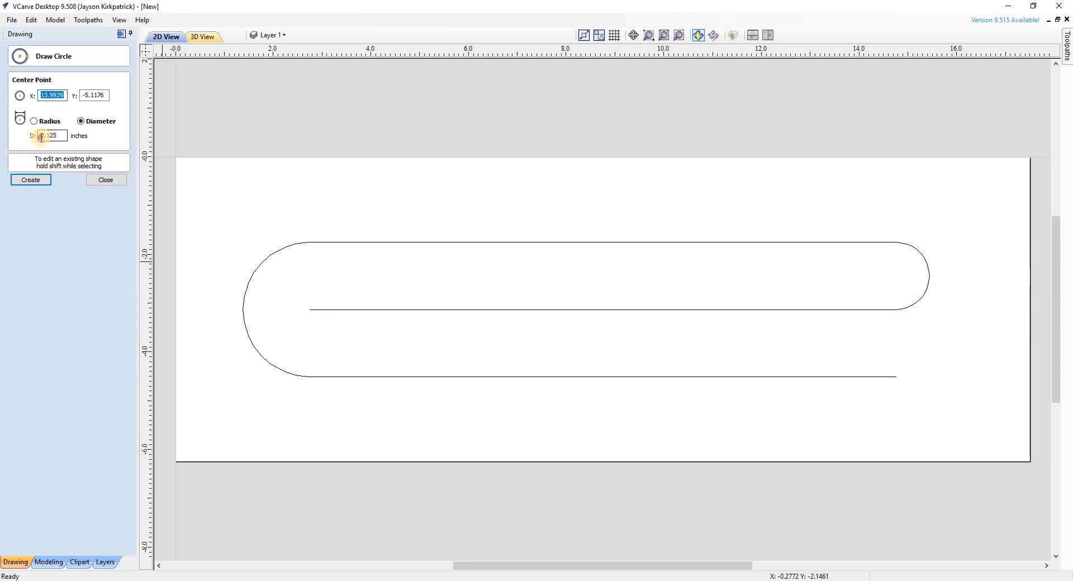
- Draw a 0.125-inch circle at the bottom line's right endpoint
drag(41, 138, 69, 138)
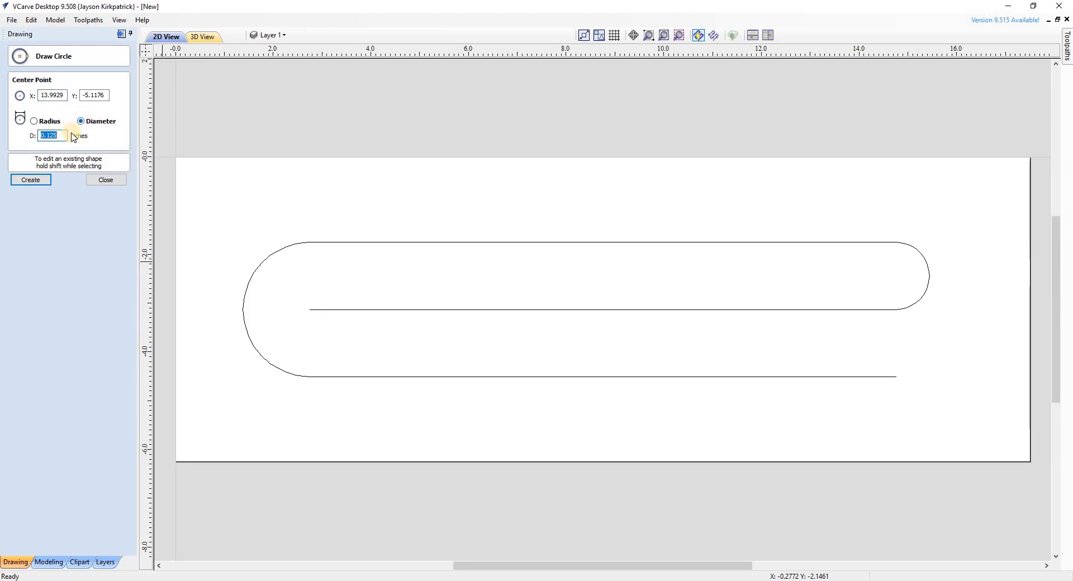
click(54, 136)
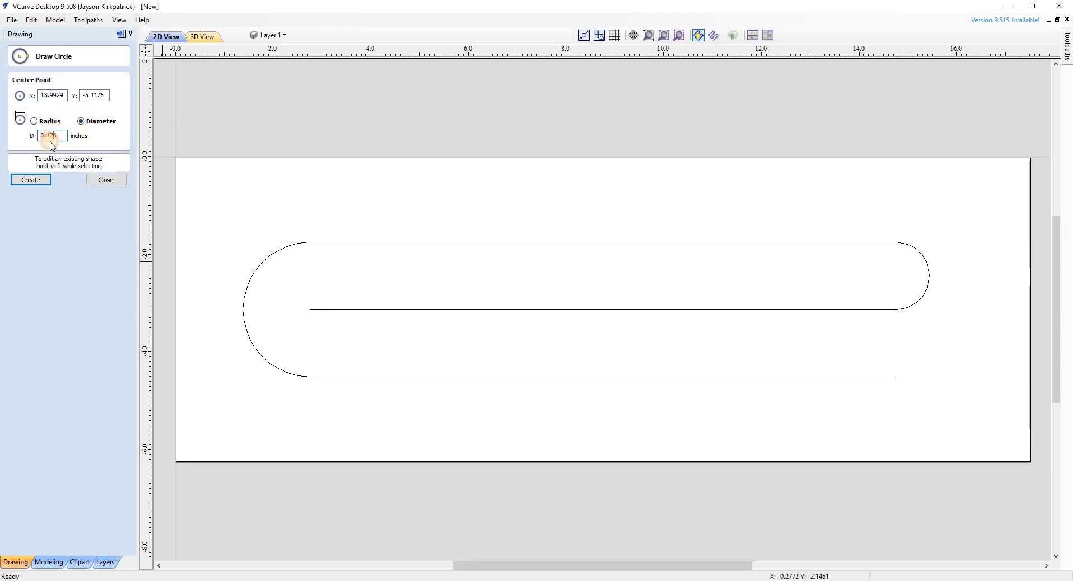
click(898, 377)
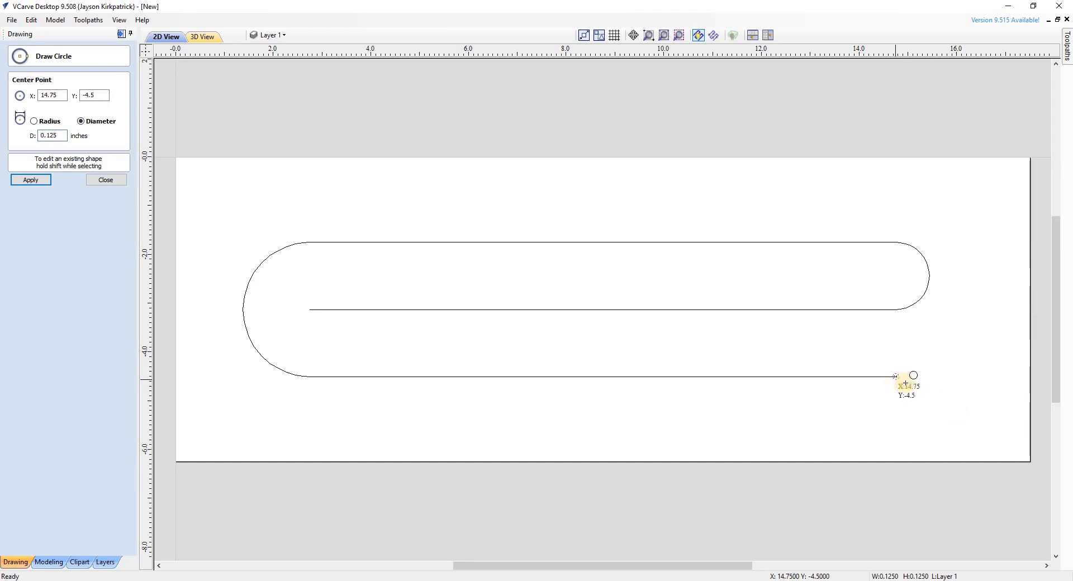
scroll(903, 382, up, 4)
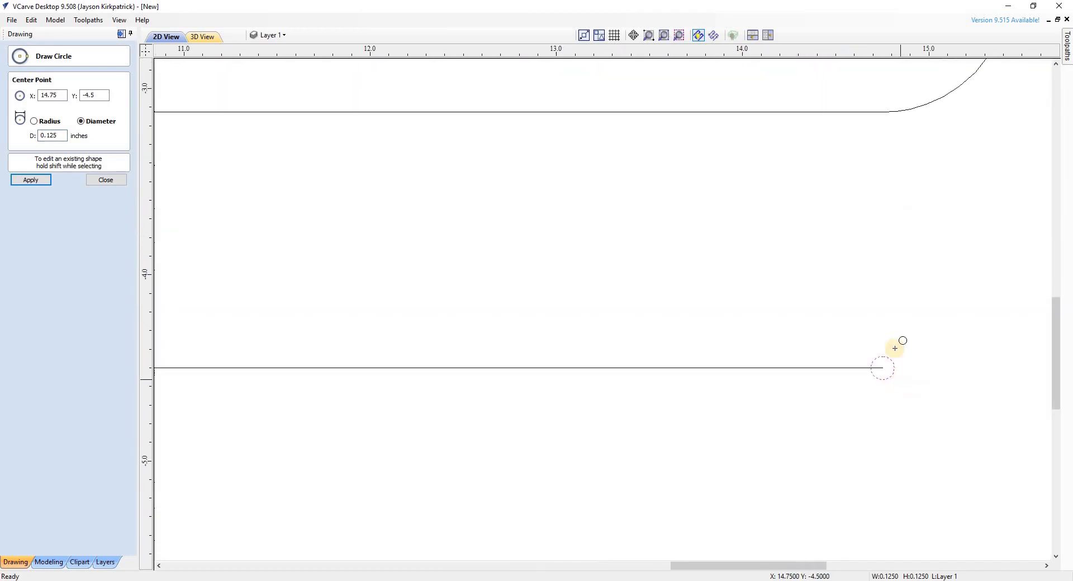
click(110, 181)
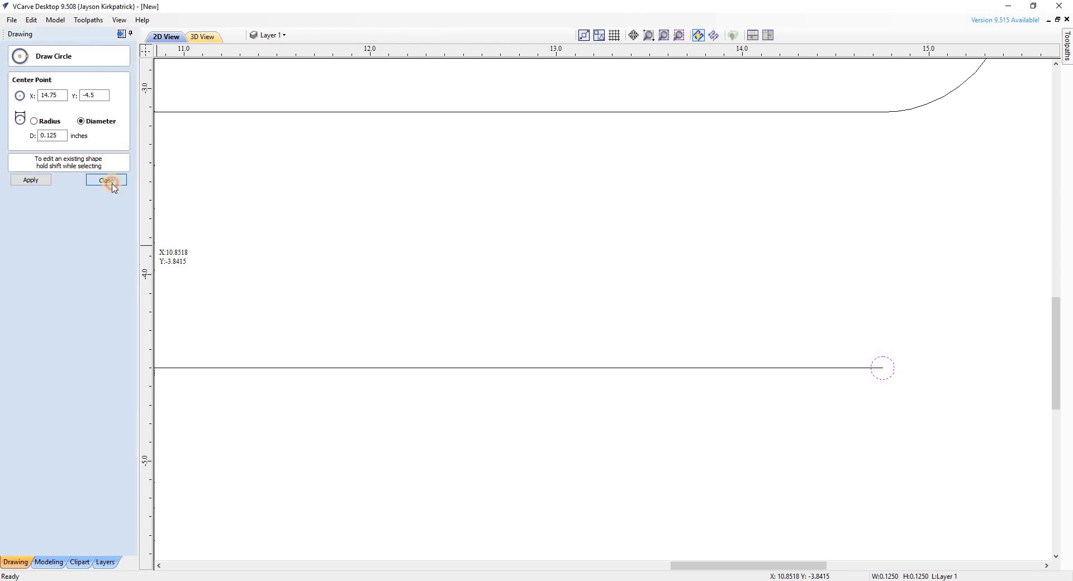
- Copy the hole circle and paste a duplicate
right_click(891, 383)
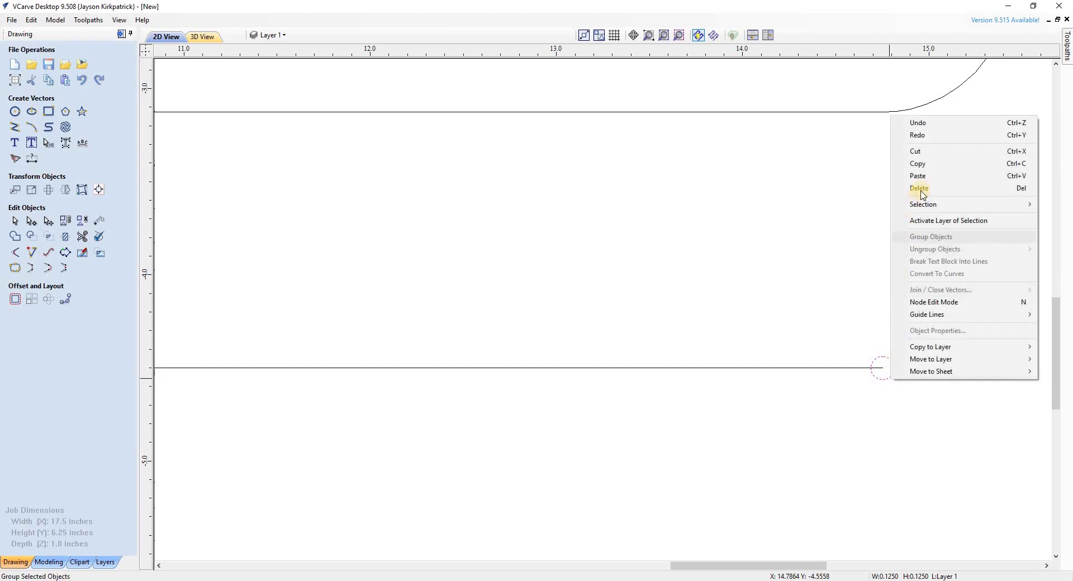
click(919, 163)
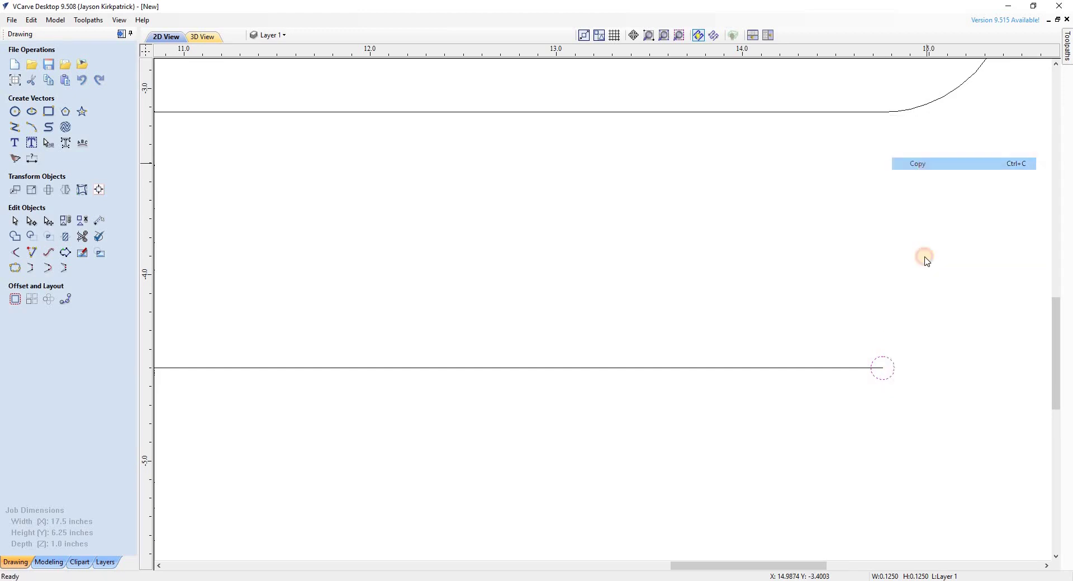
right_click(893, 378)
click(947, 173)
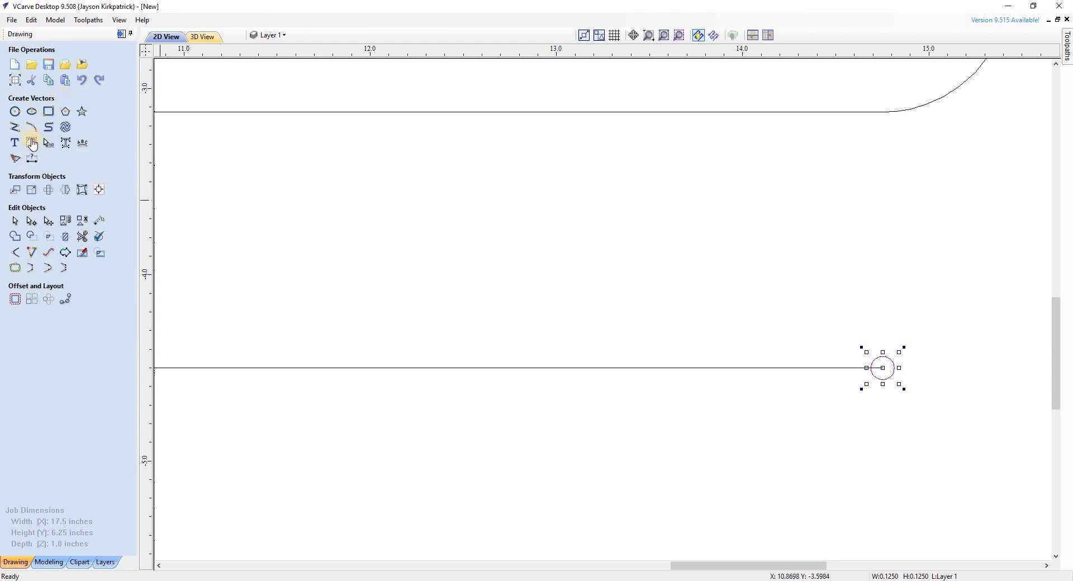
- Move the pasted circle to X 14.75, Y -4.75
click(15, 190)
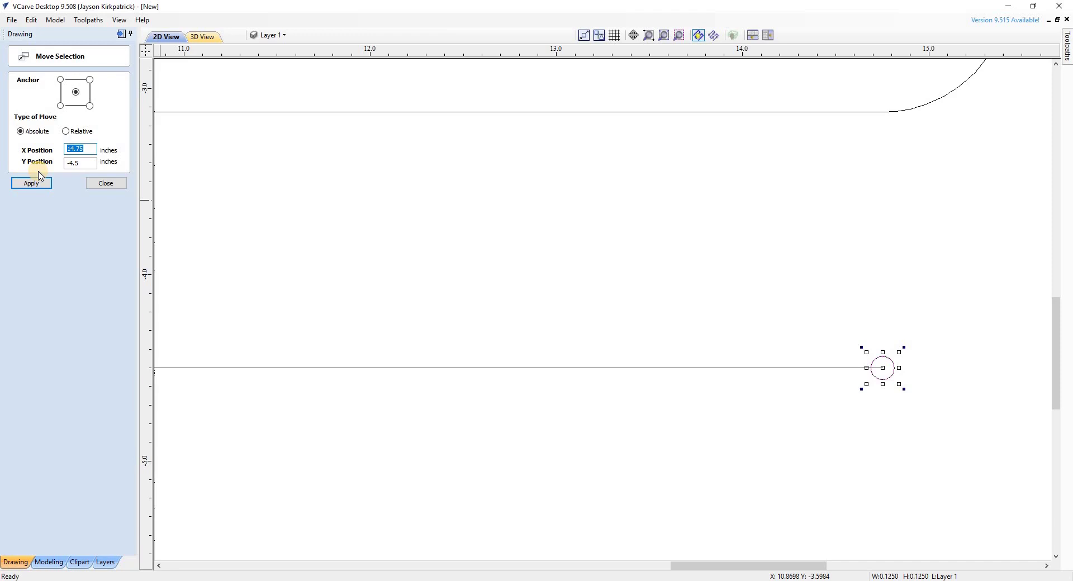
click(94, 149)
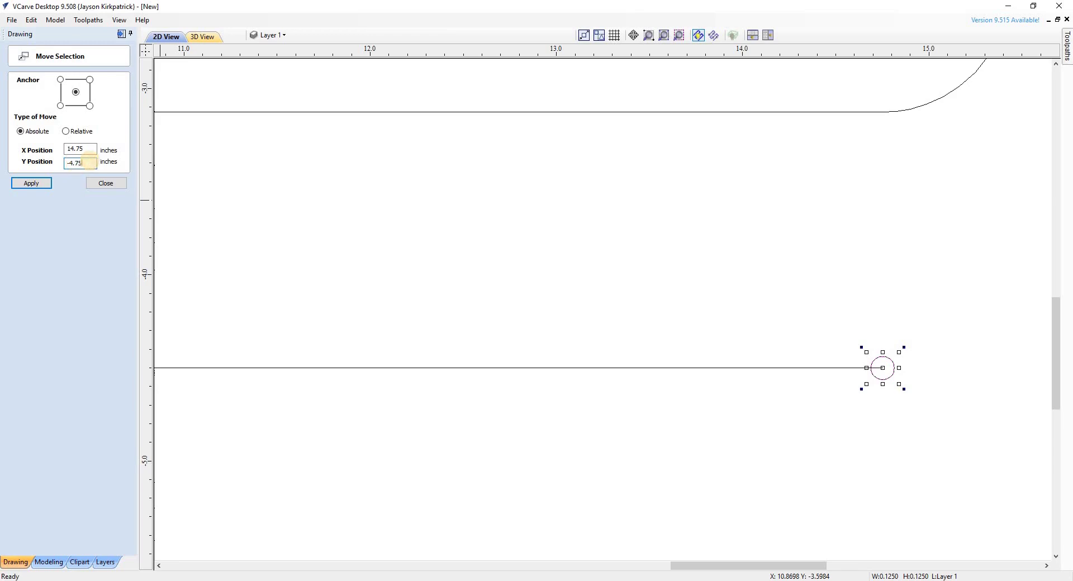
click(32, 184)
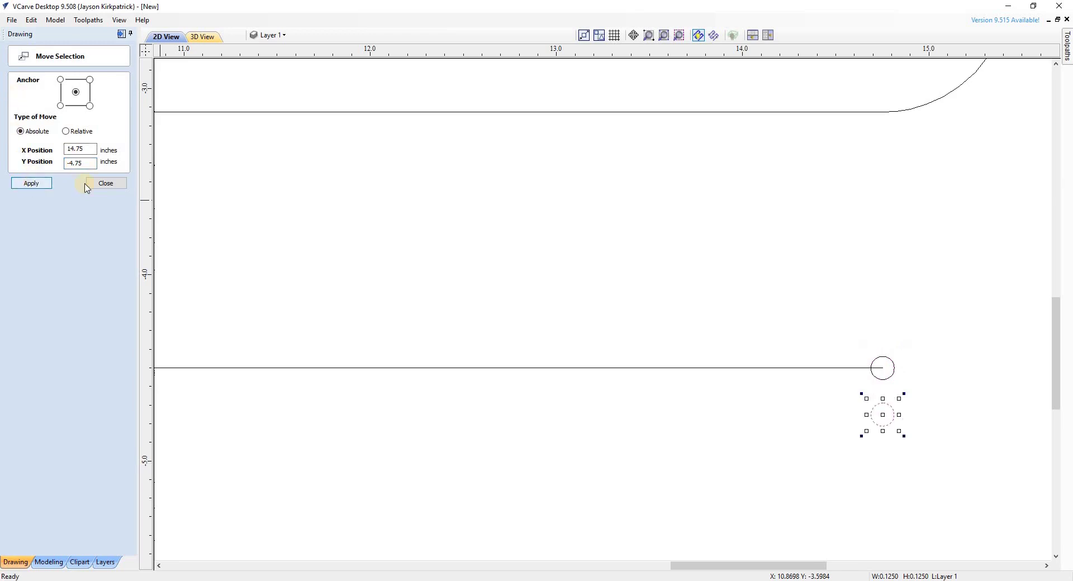
click(907, 364)
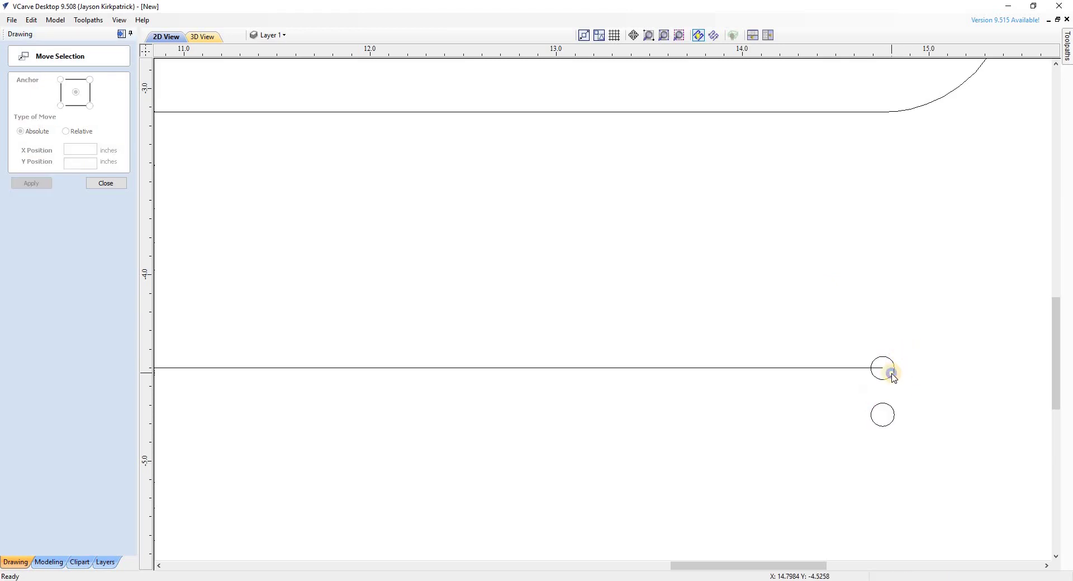
- Paste another circle copy and move it to Y -4.25
right_click(891, 370)
click(893, 369)
right_click(894, 365)
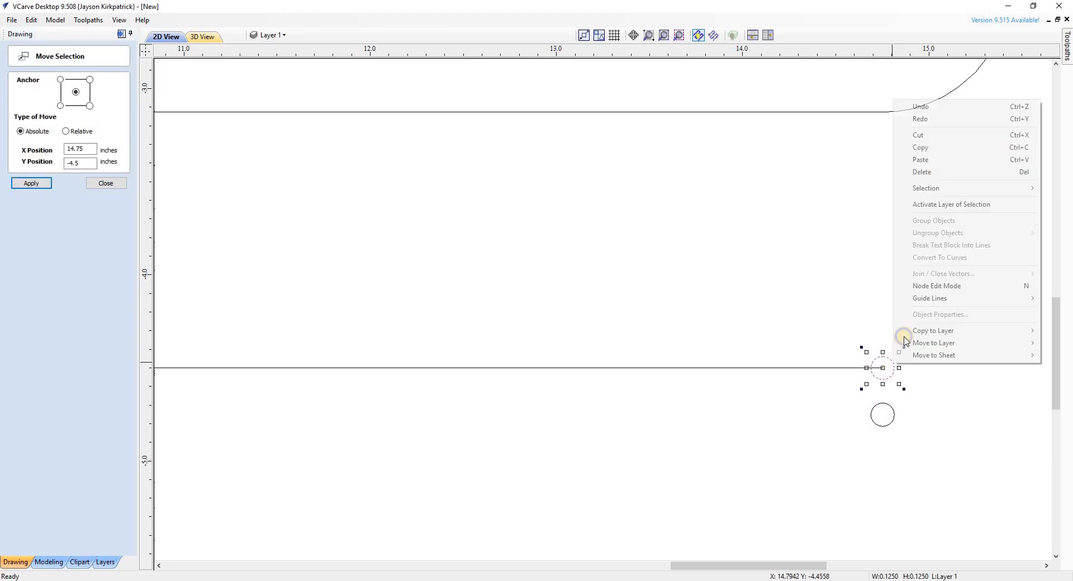
click(939, 158)
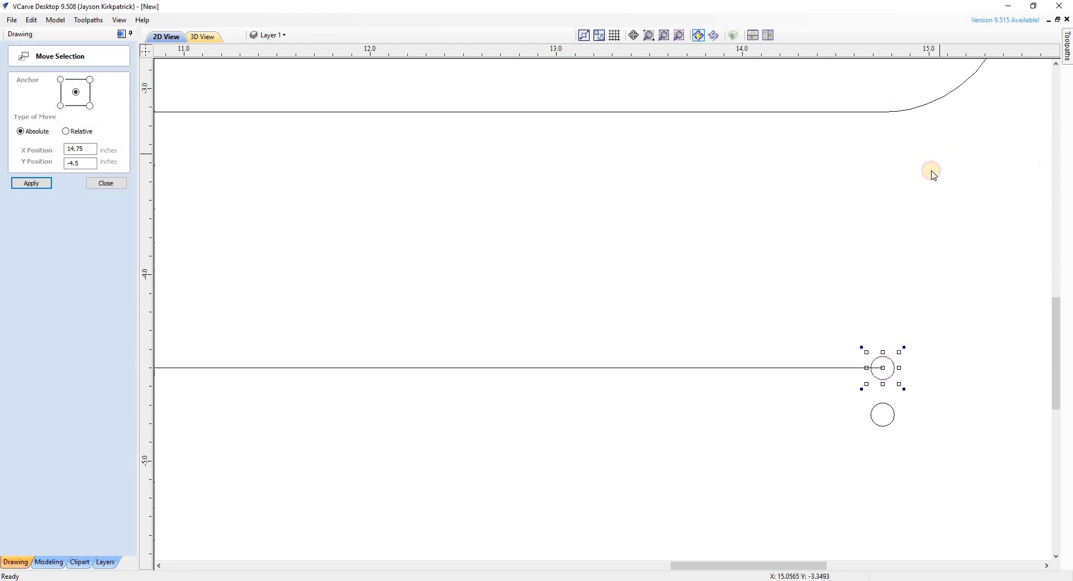
click(900, 363)
click(894, 369)
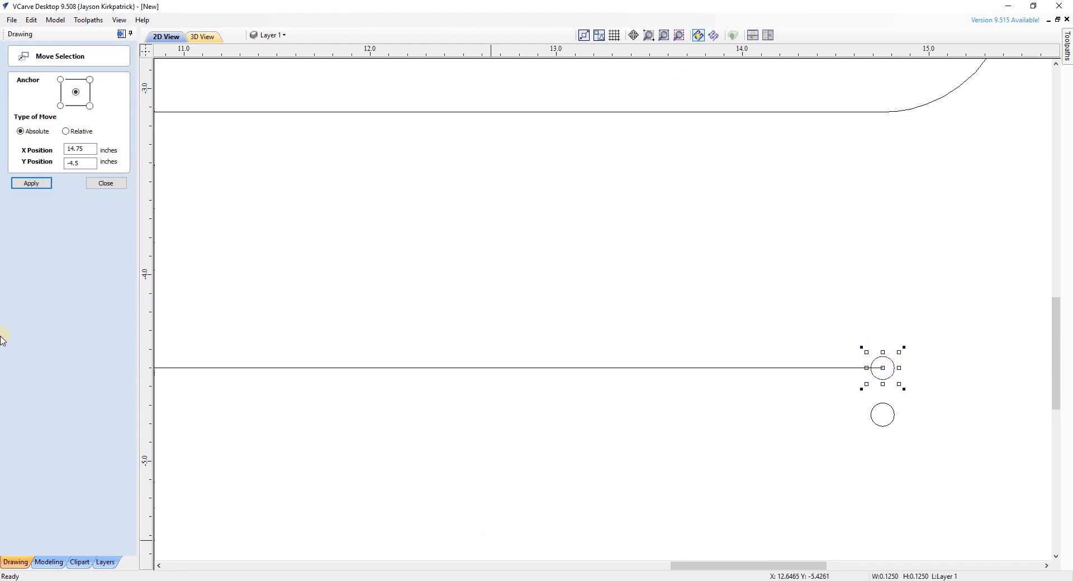
click(80, 167)
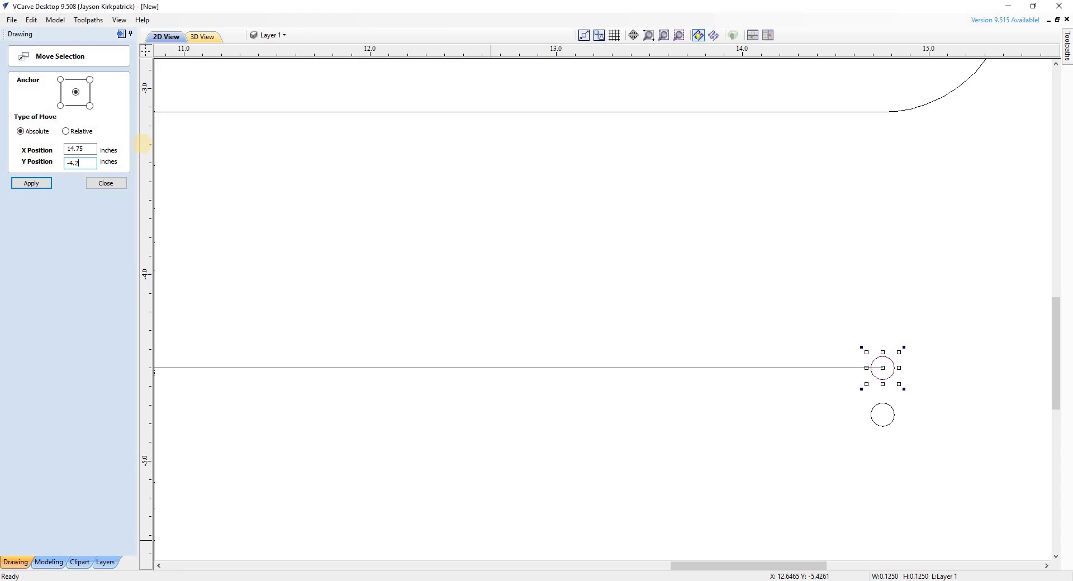
click(42, 185)
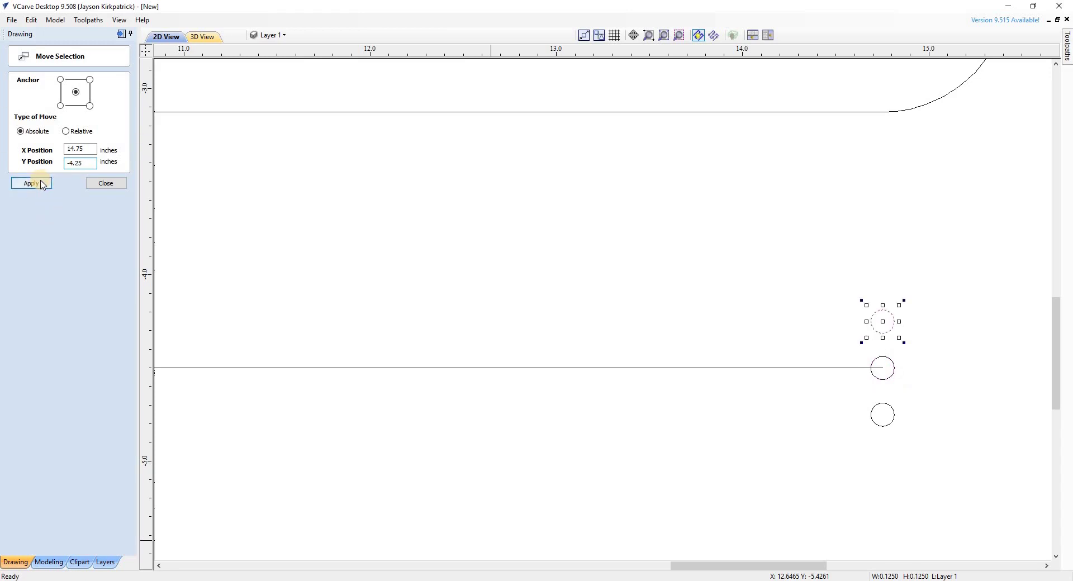
click(106, 183)
- Select the three stacked hole circles and group them
scroll(615, 297, down, 3)
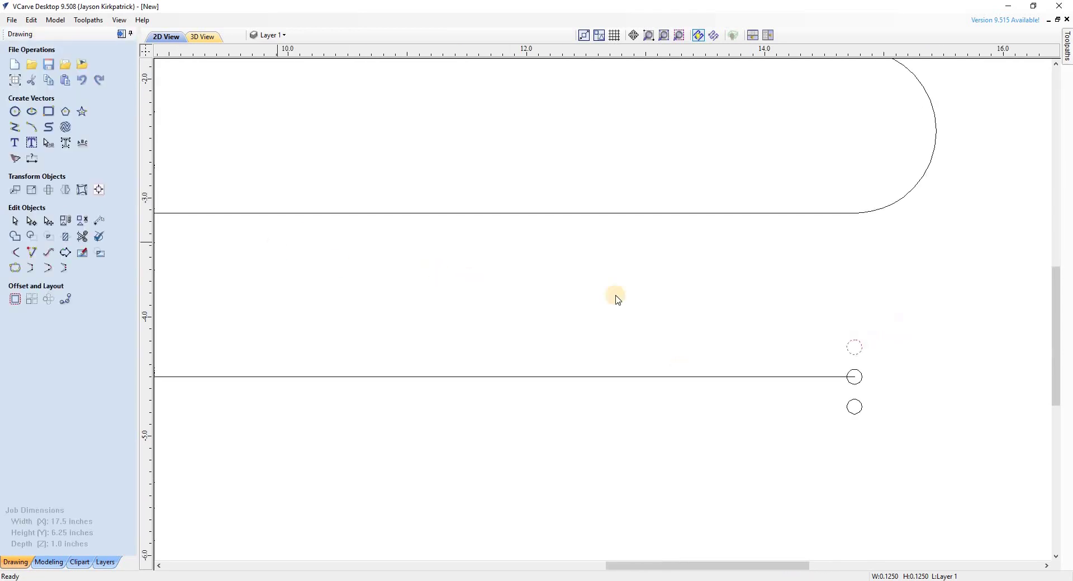
scroll(814, 361, up, 2)
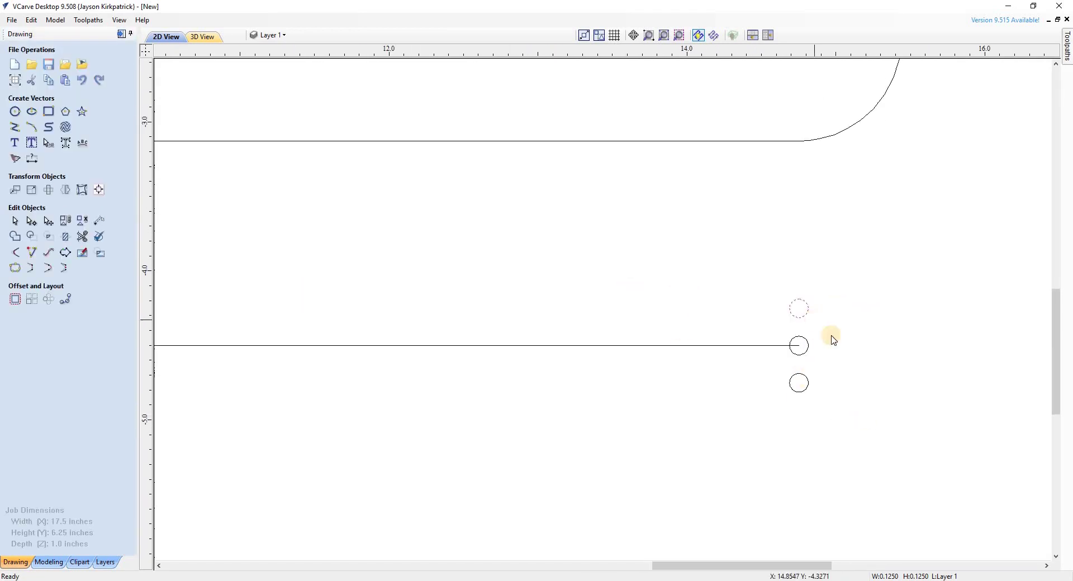
scroll(838, 365, down, 3)
scroll(416, 282, up, 1)
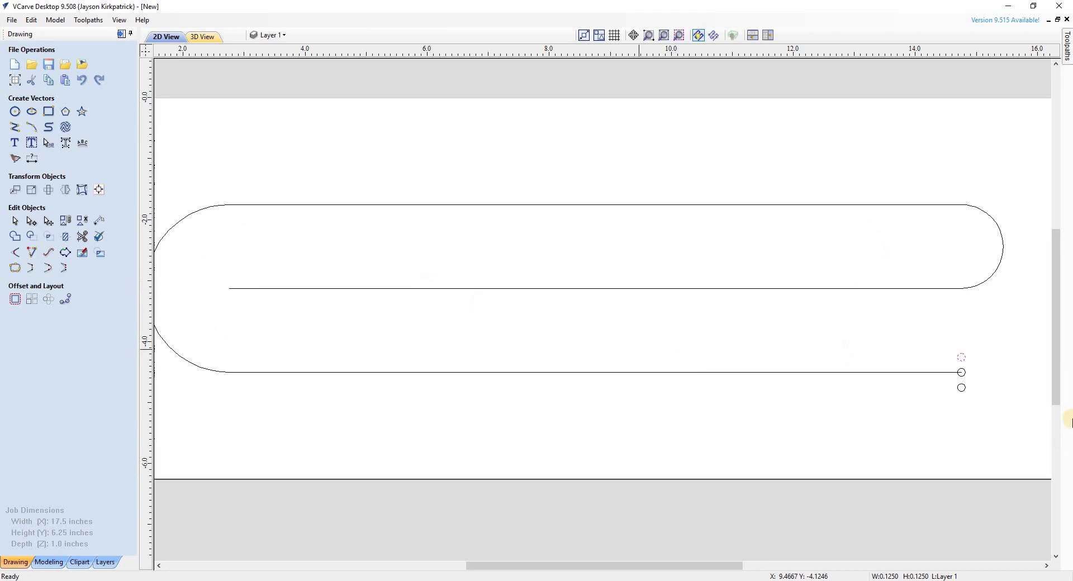
scroll(939, 379, up, 1)
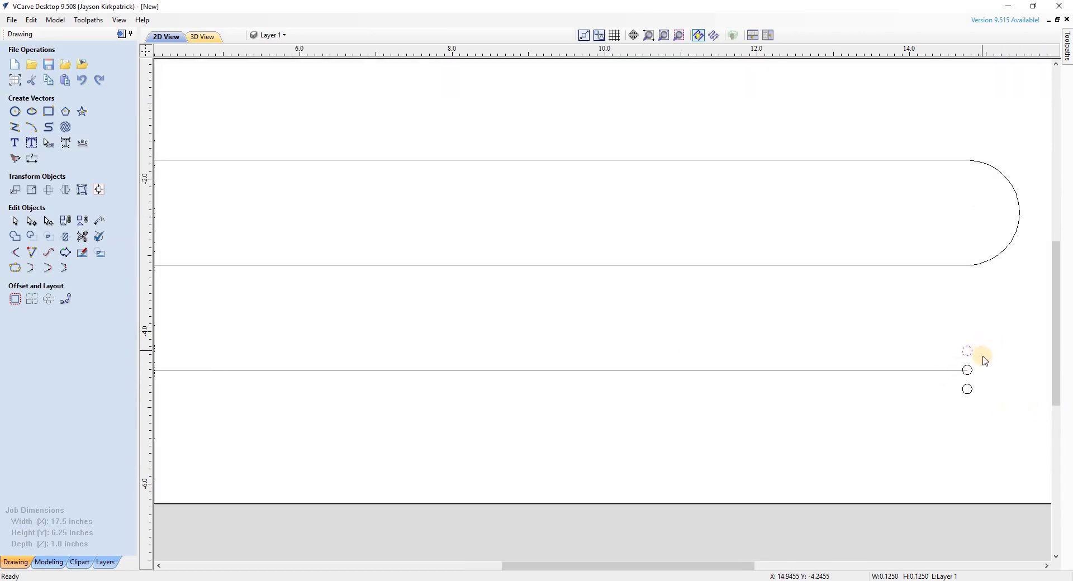
click(987, 356)
drag(977, 394, 970, 403)
click(65, 223)
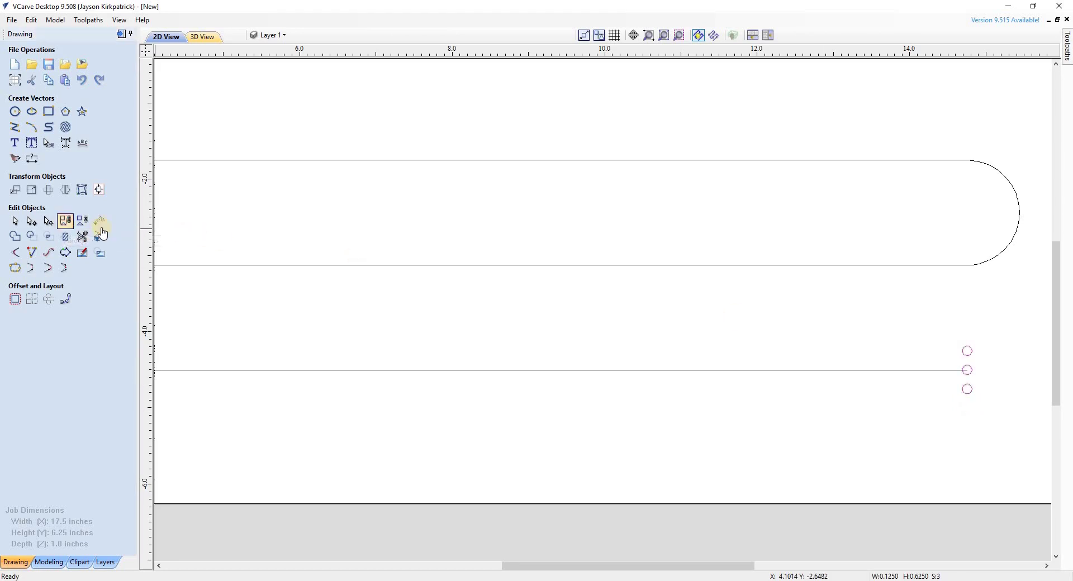
- Add the bottom straight line to the selection with the grouped circles
scroll(894, 360, down, 2)
scroll(376, 390, up, 1)
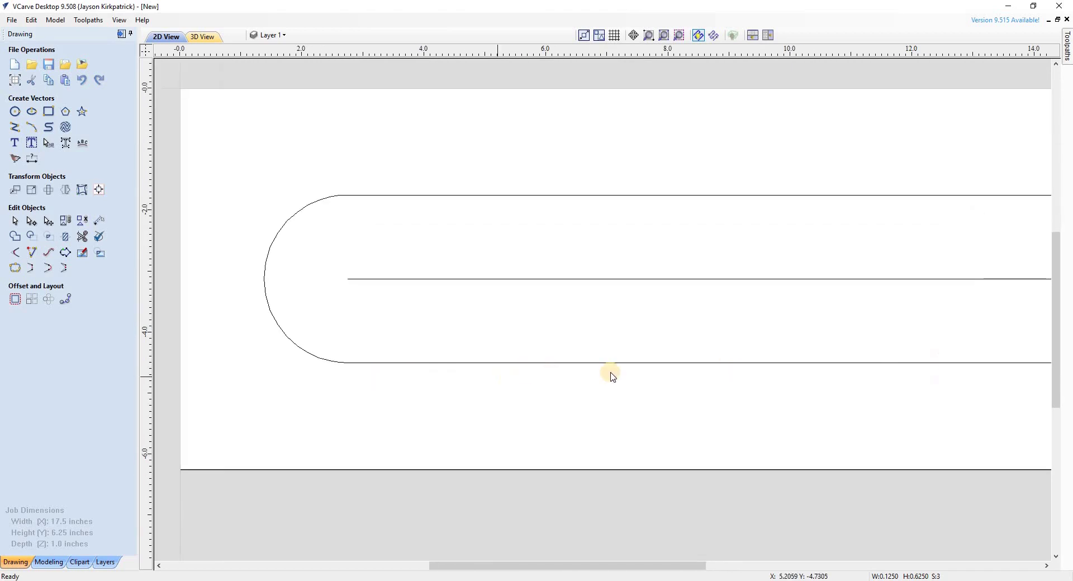
scroll(366, 395, down, 1)
scroll(546, 380, up, 1)
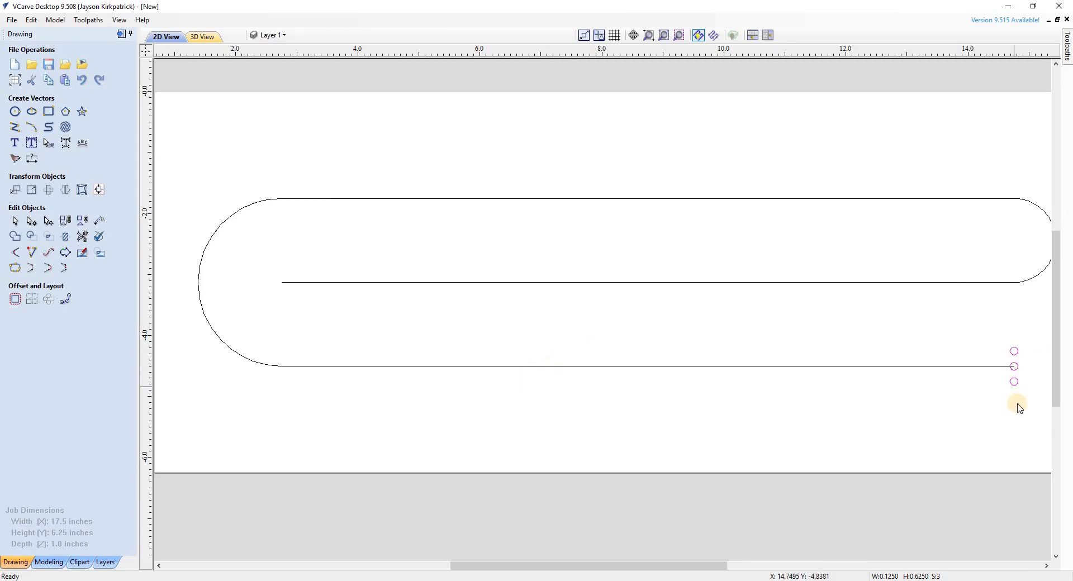
click(859, 366)
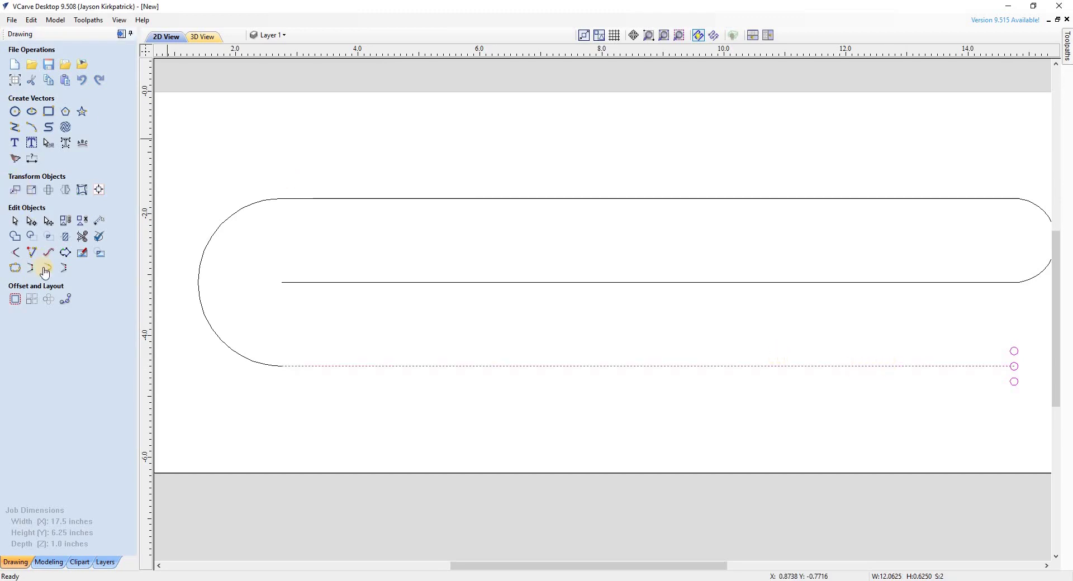
- Copy the three-hole group 43 times along the bottom line with Copy Along Vectors, then deselect
click(65, 300)
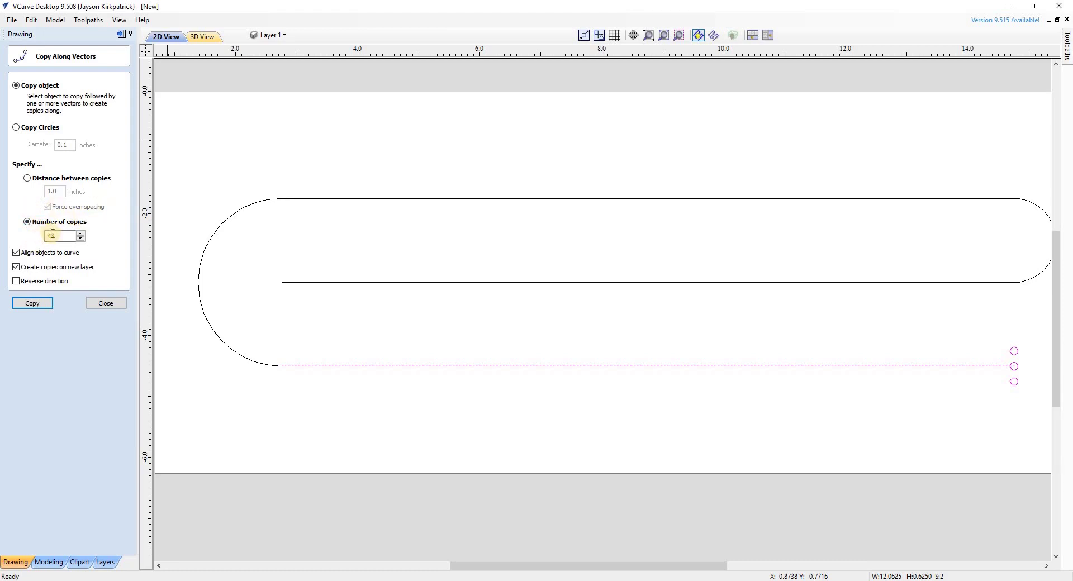
click(35, 304)
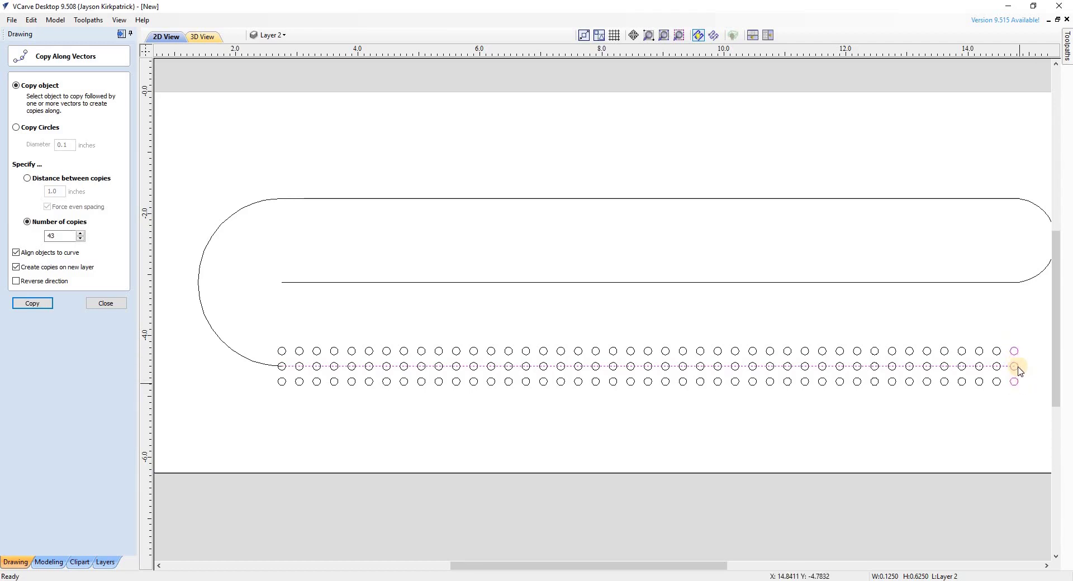
shift+click(1013, 387)
click(991, 422)
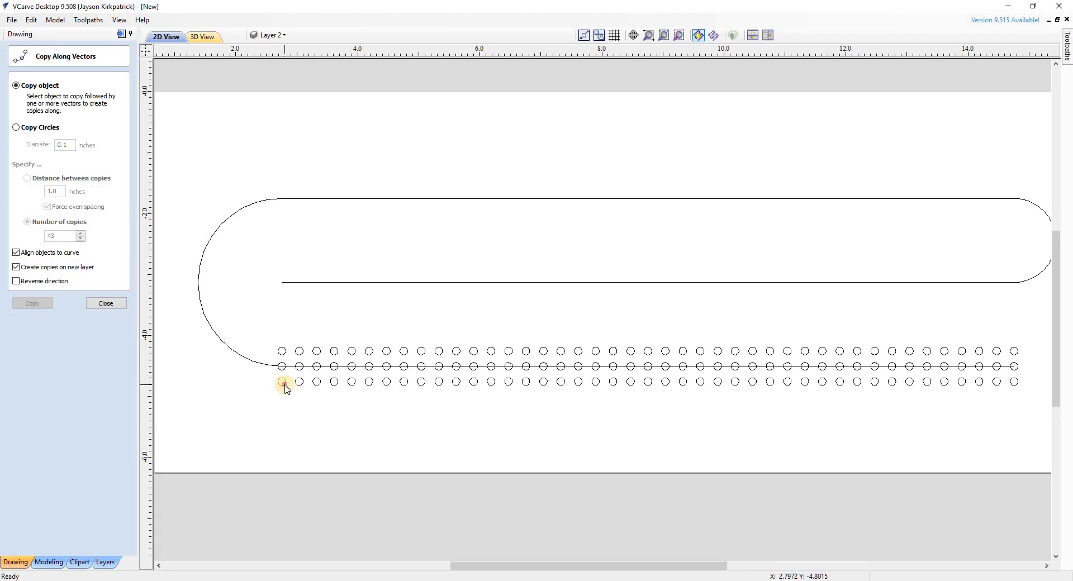
- Copy the first three-hole column 15 times along the left arc, aligned to the curve
drag(285, 388, 231, 336)
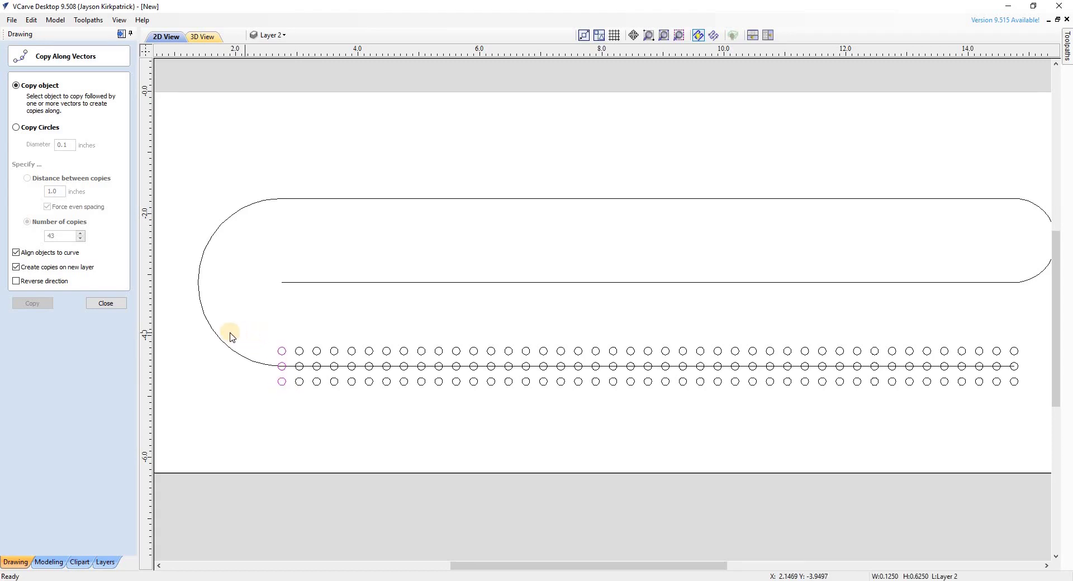
shift+click(220, 340)
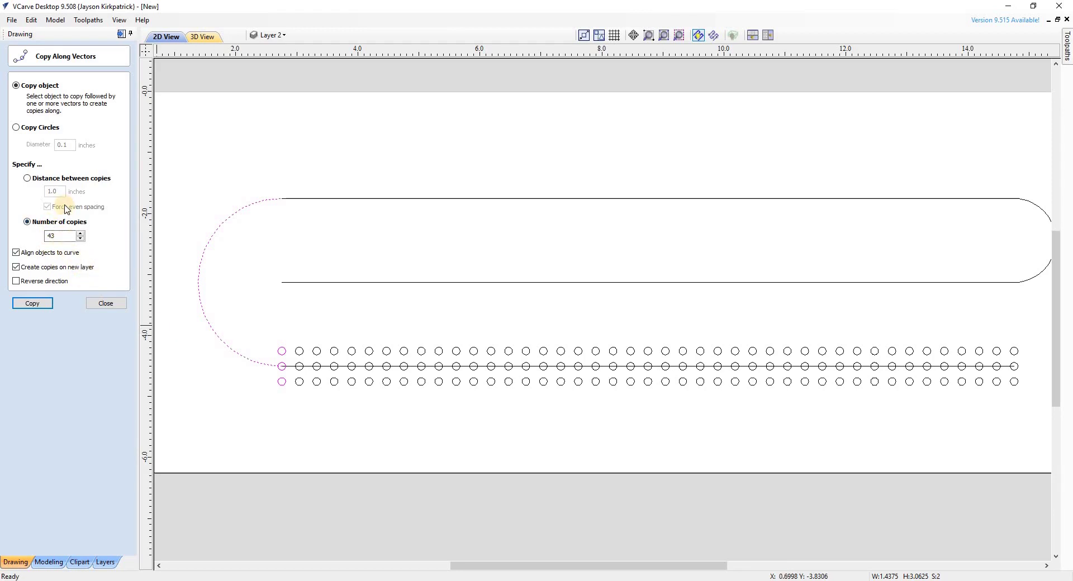
click(67, 239)
drag(68, 239, 28, 239)
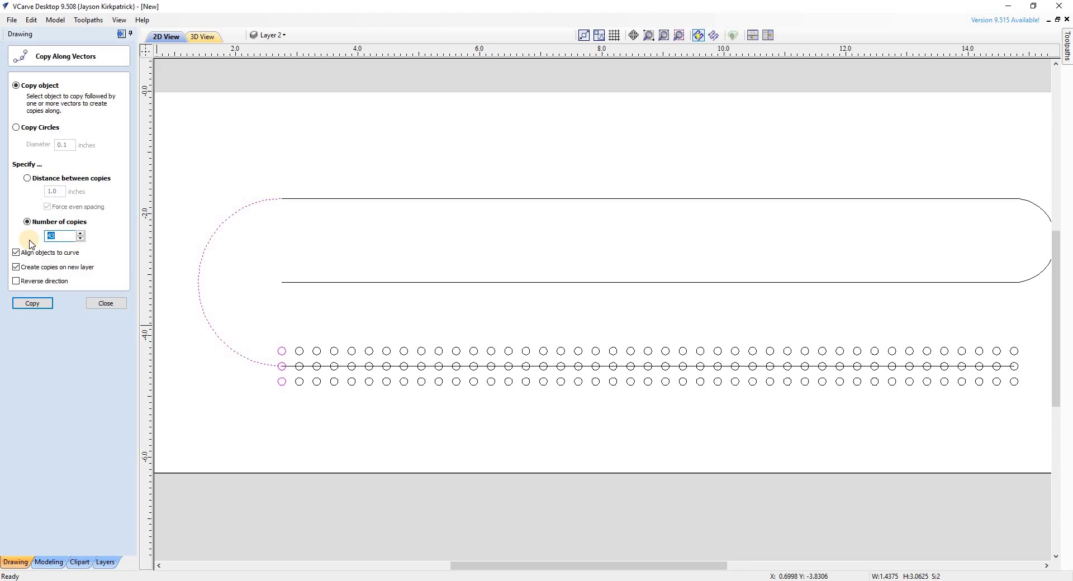
text(15)
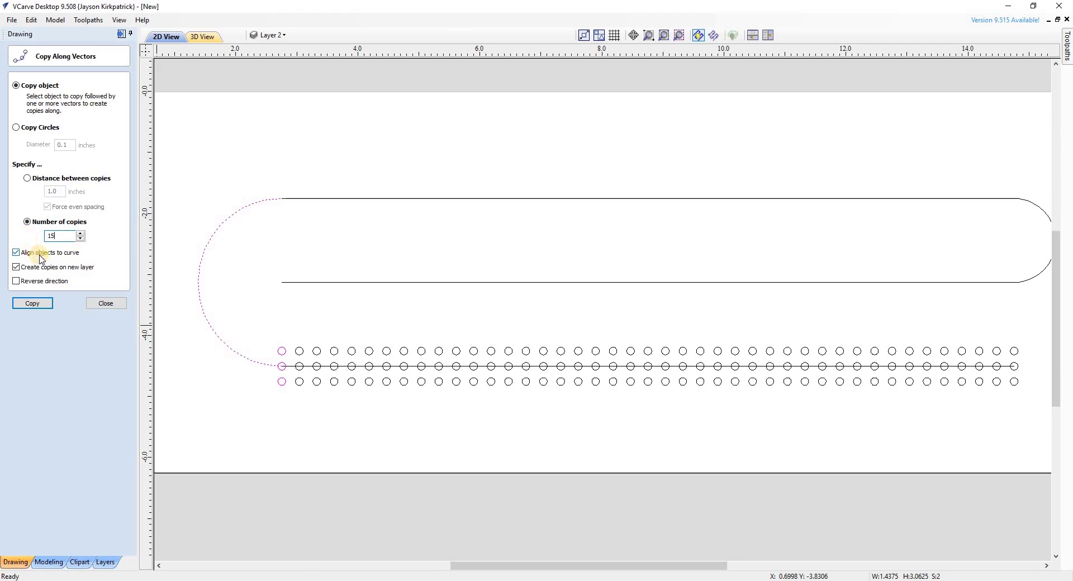
click(17, 254)
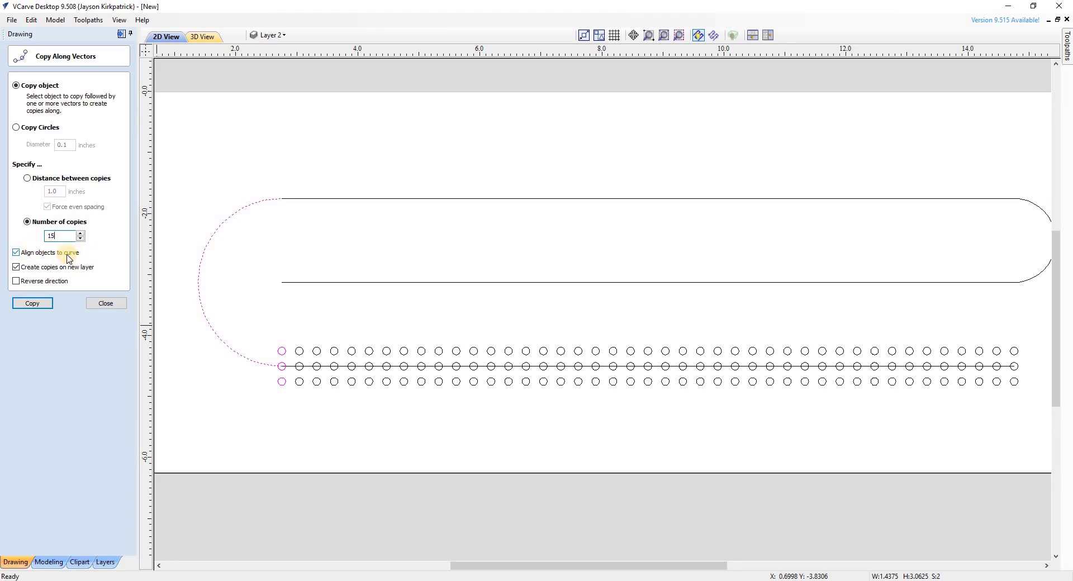
click(42, 304)
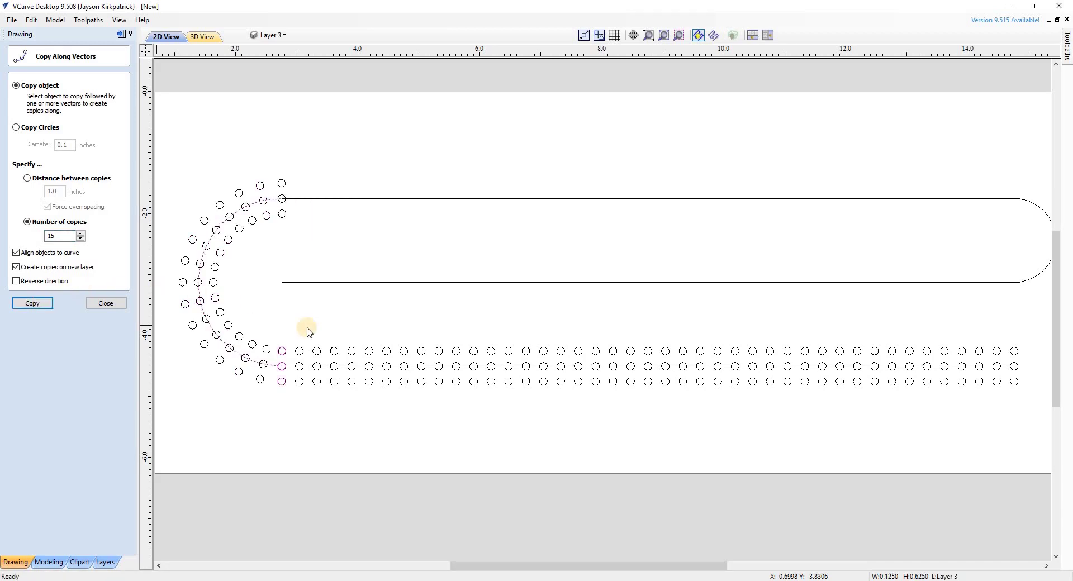
click(108, 309)
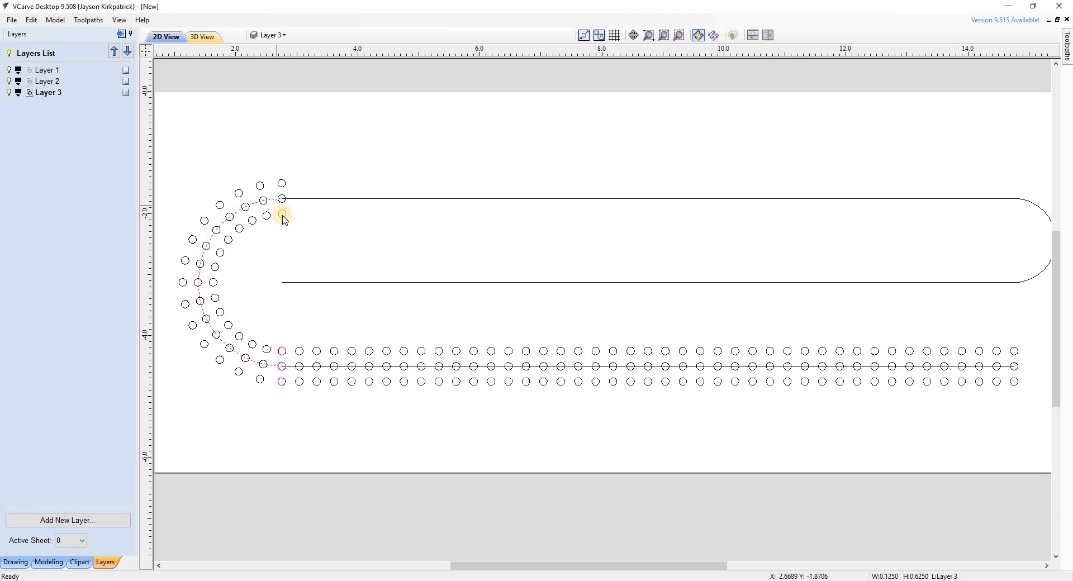
- Select the top-of-arc circles and upper line for Copy Along Vectors, with curve alignment off
click(281, 185)
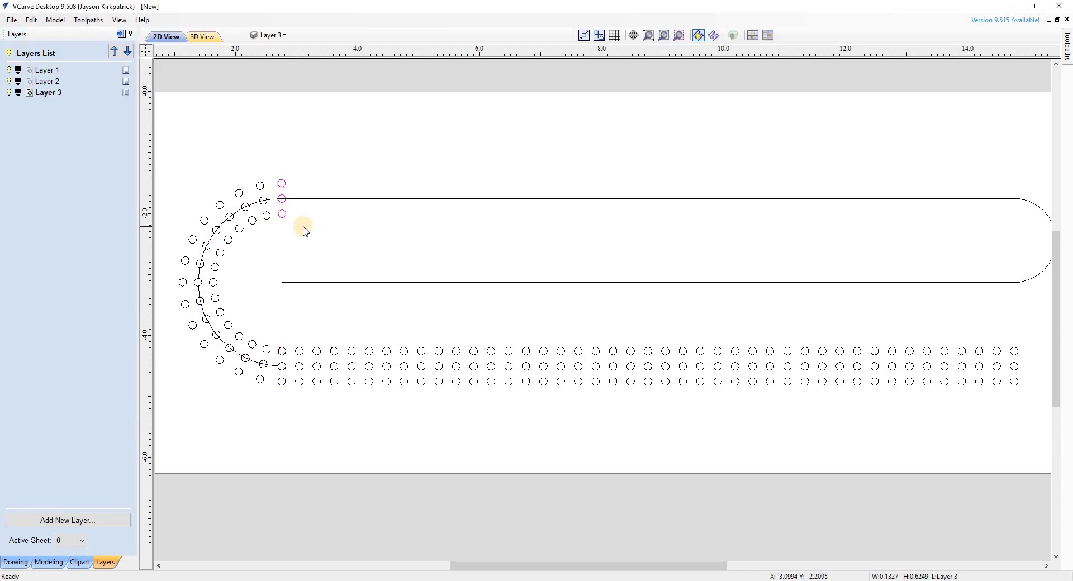
shift+click(312, 199)
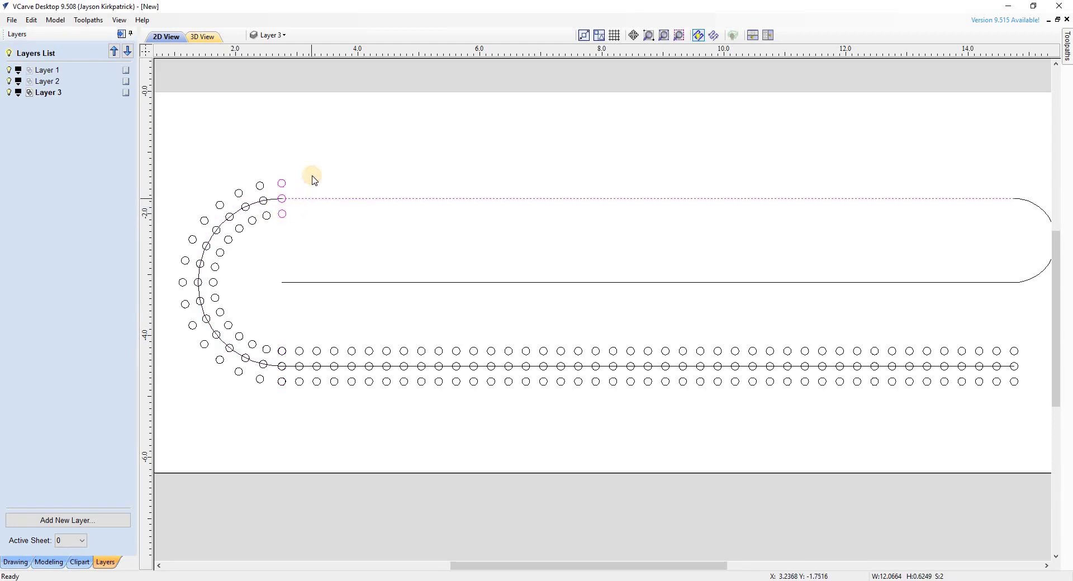
click(26, 562)
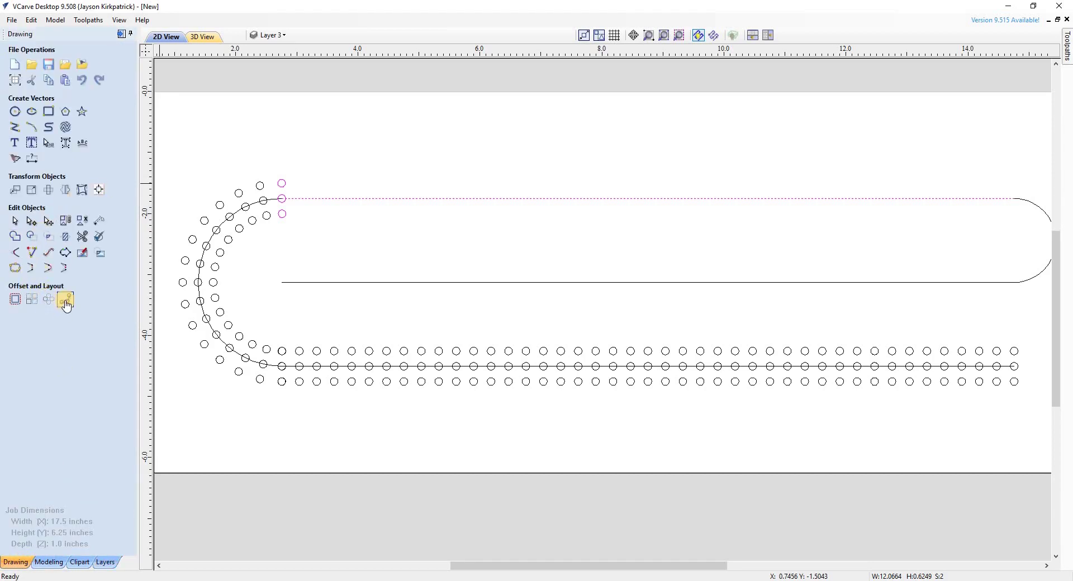
click(65, 302)
click(62, 235)
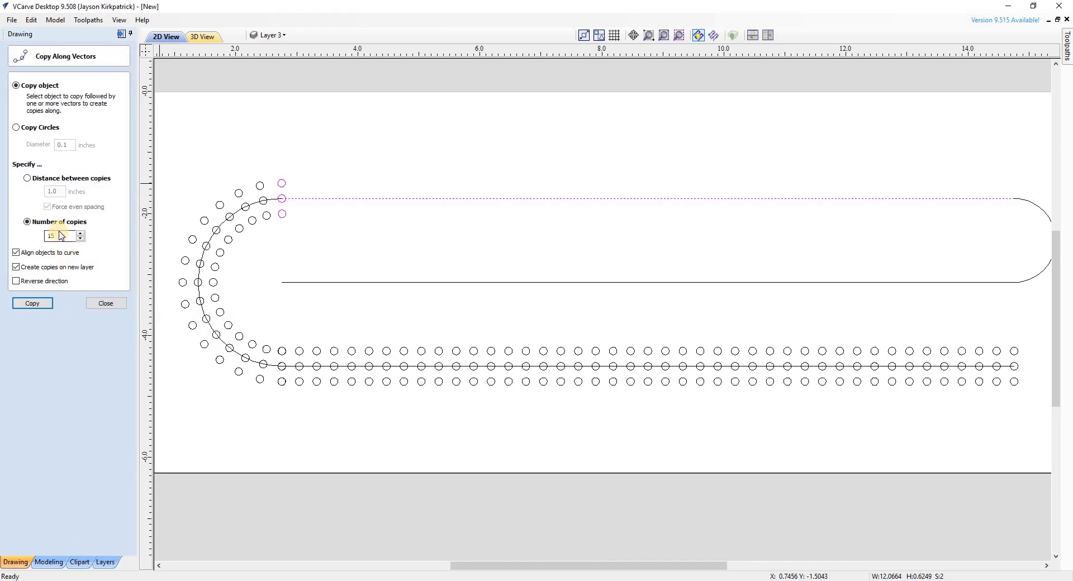
drag(60, 235, 26, 254)
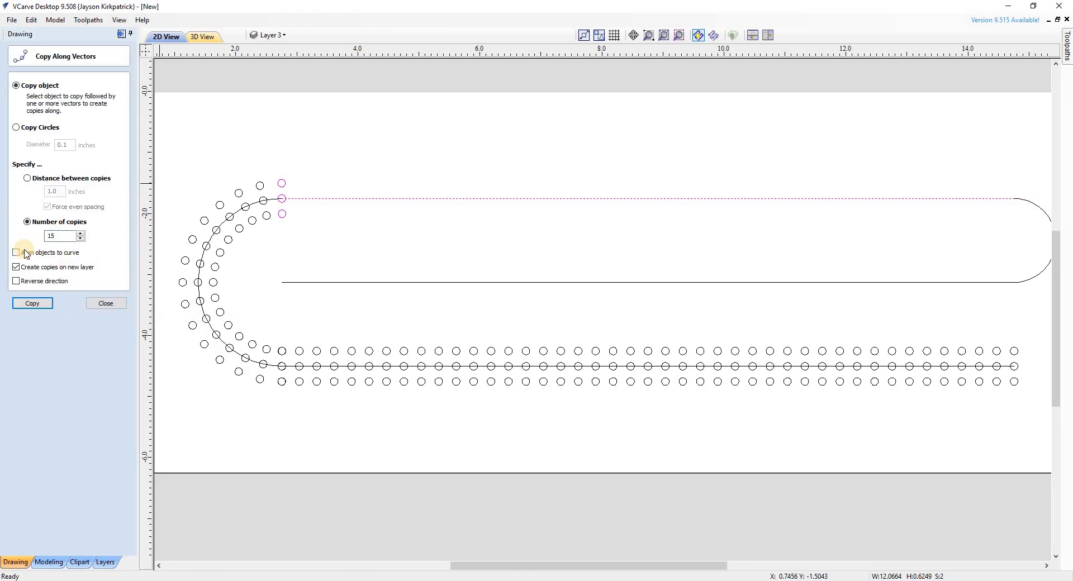
click(60, 235)
- Fit the material in view and copy the three-hole group 43 times along the top line
key(F4)
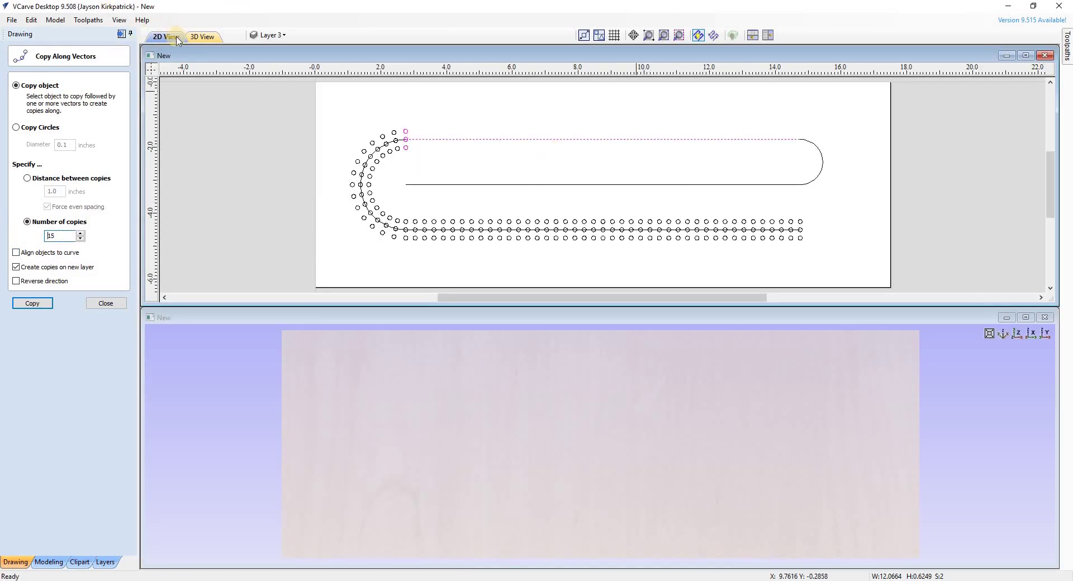
click(1031, 58)
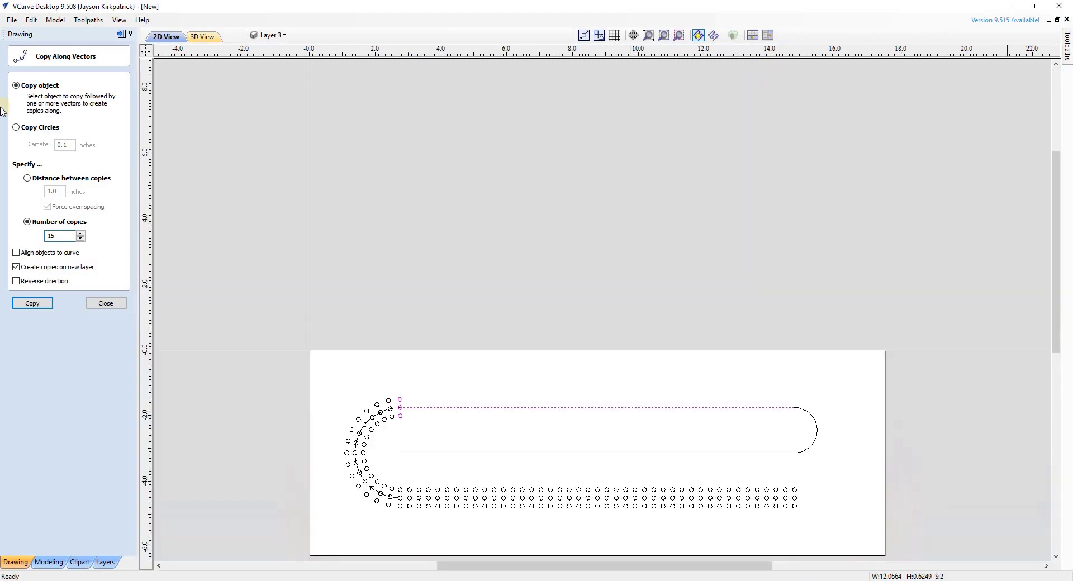
click(669, 40)
drag(63, 236, 34, 242)
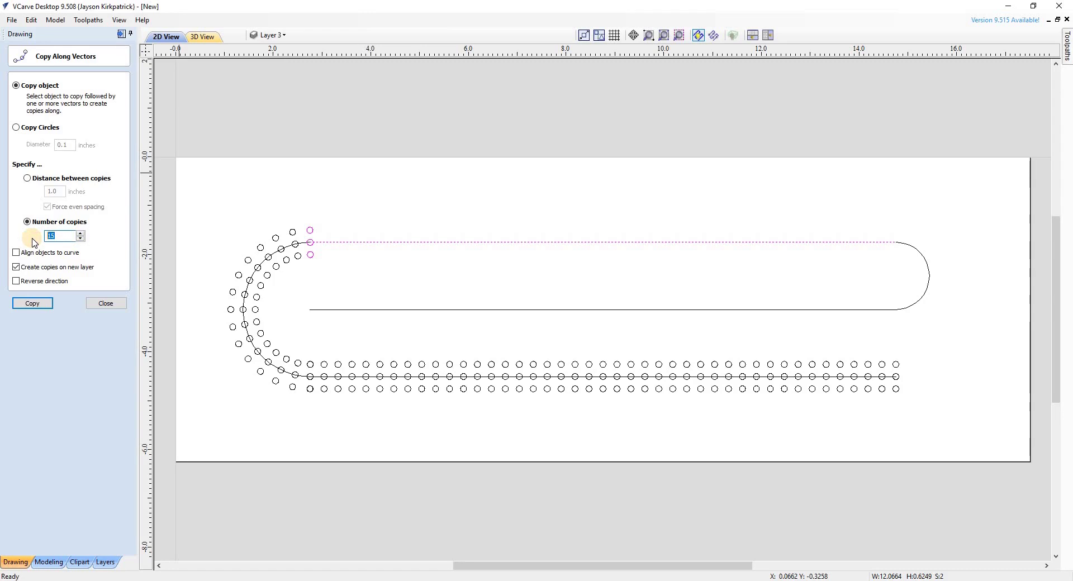
click(33, 304)
click(44, 304)
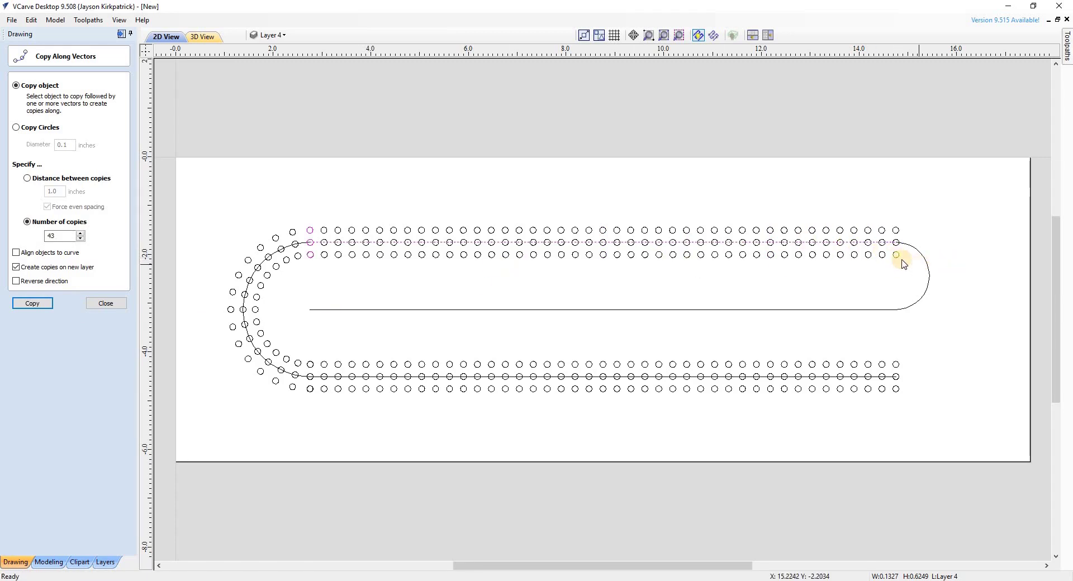
- Copy the right-end three-hole column 5 times around the right arc, aligned to the curve
click(897, 255)
shift+click(894, 244)
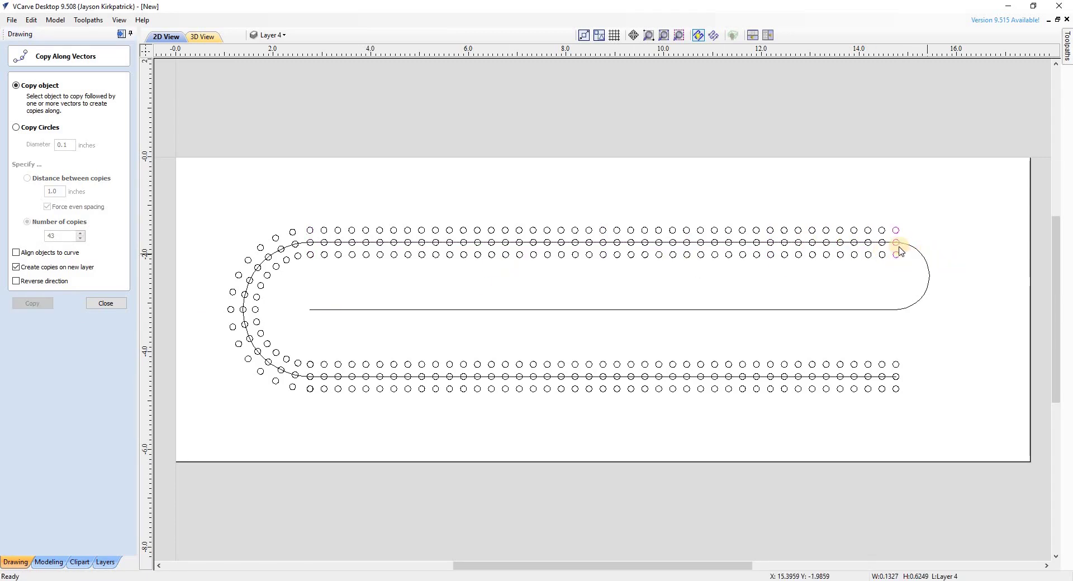
shift+click(896, 229)
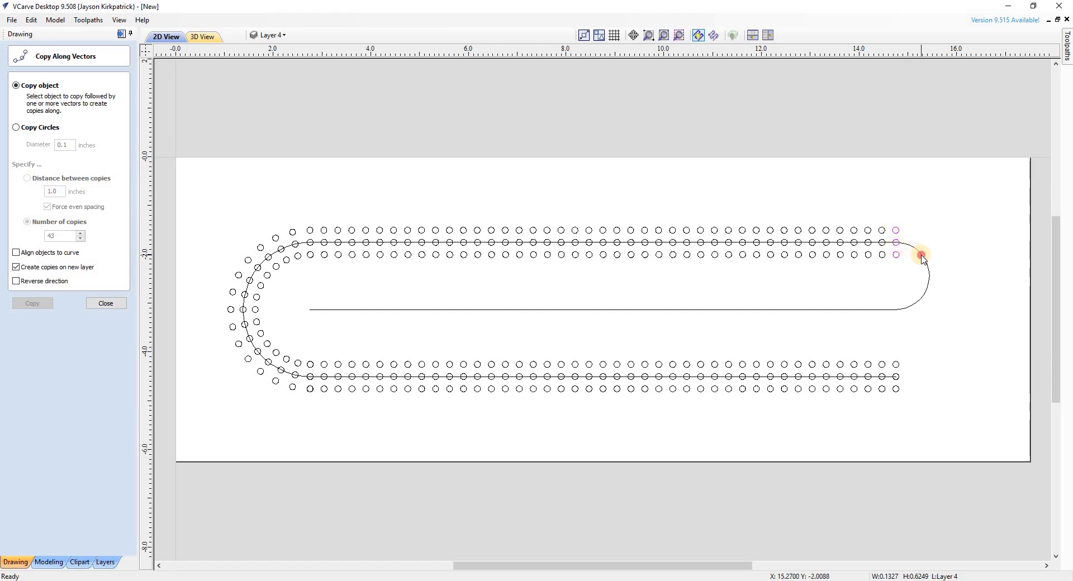
shift+click(916, 250)
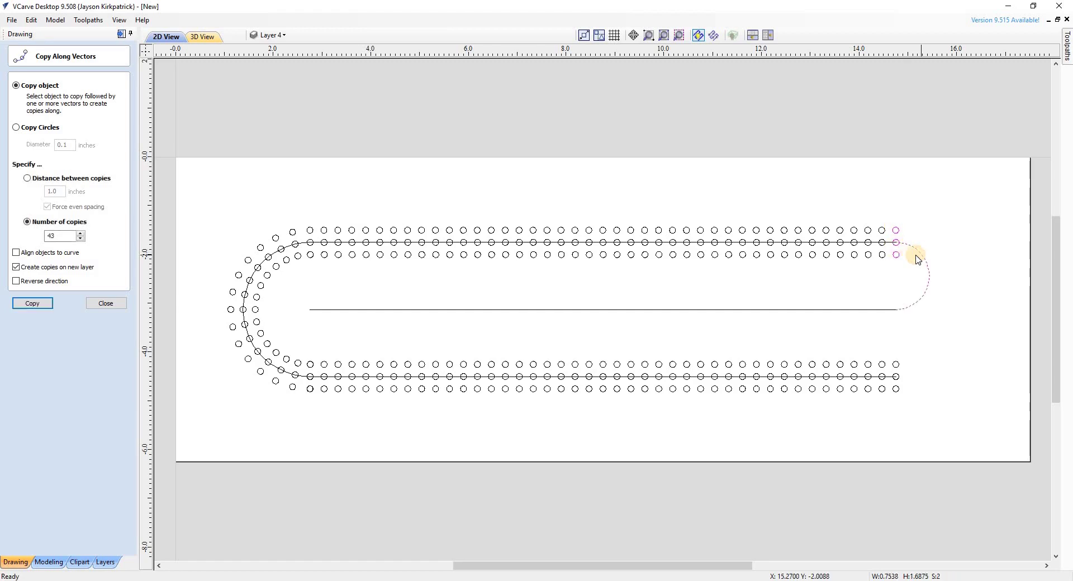
click(29, 254)
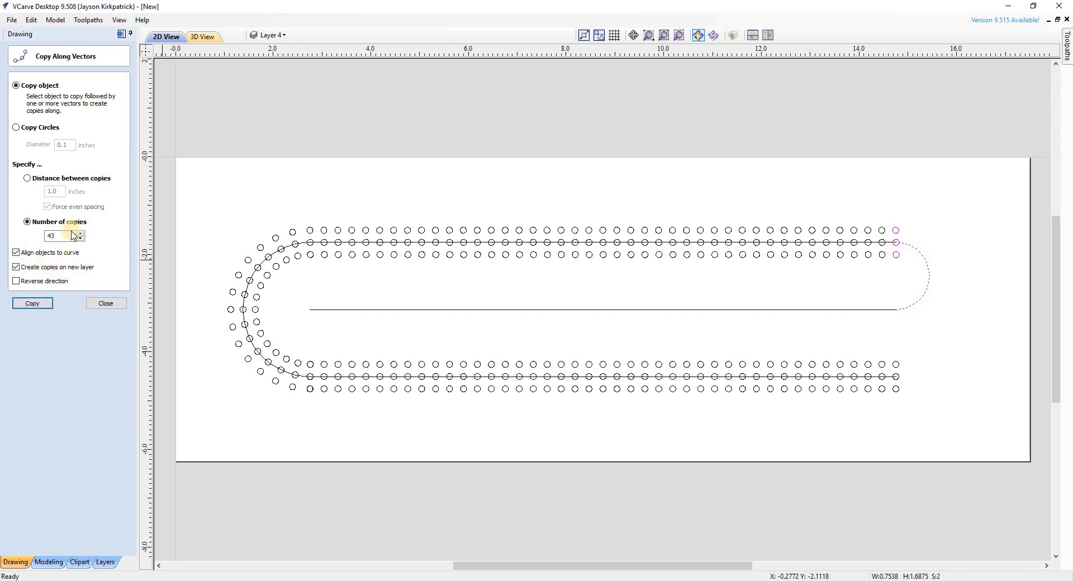
click(57, 237)
click(34, 302)
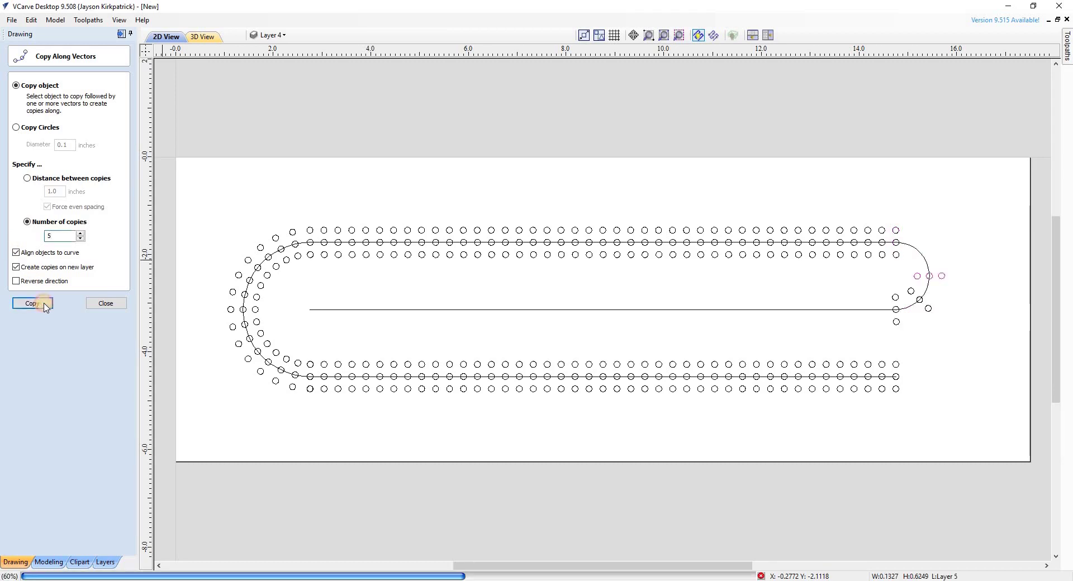
click(105, 305)
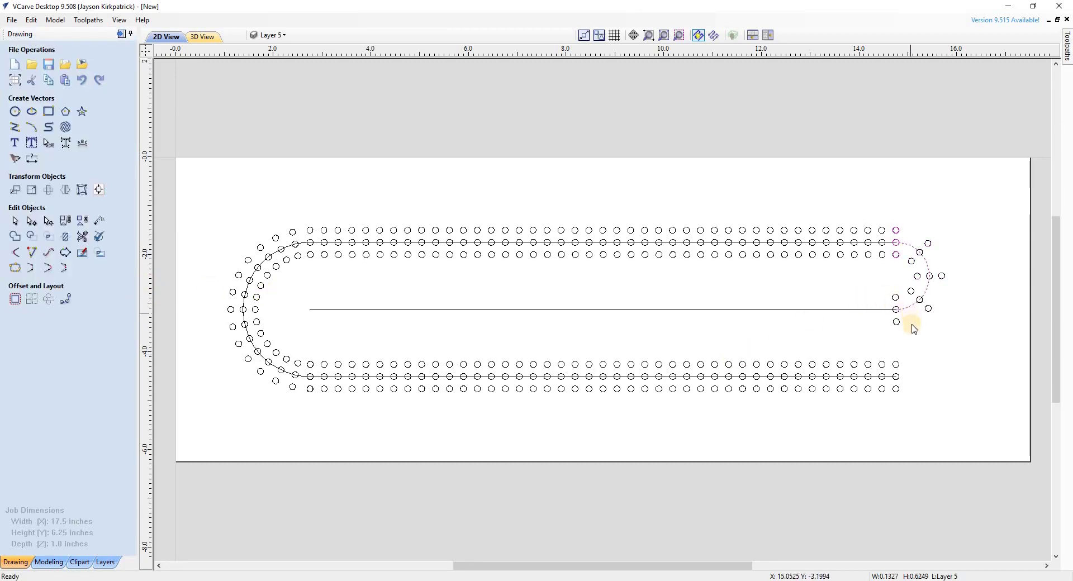
- Copy the circles at the middle line's right end 43 times along the middle straight line
drag(910, 326, 879, 333)
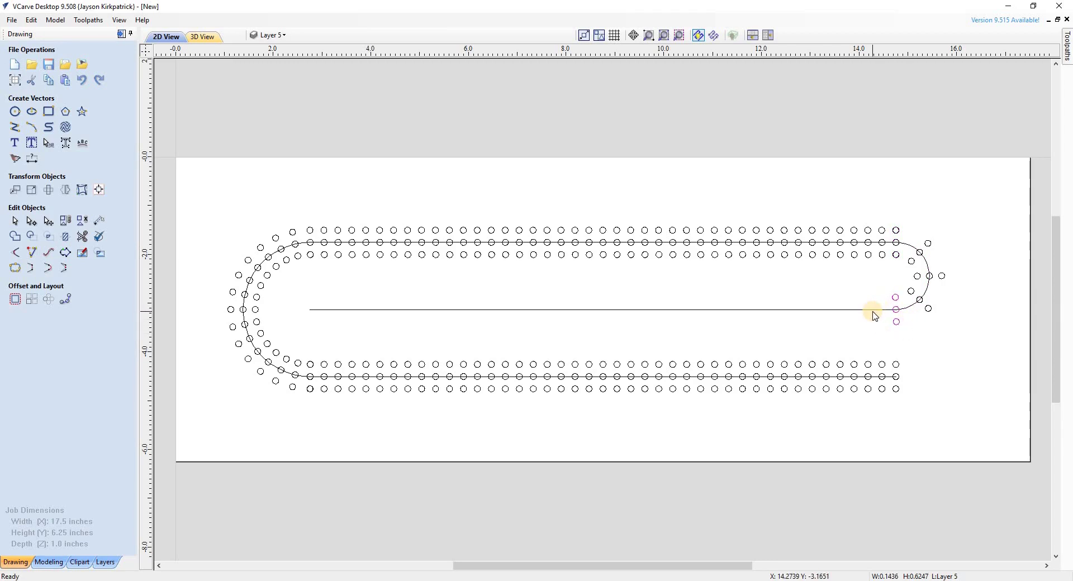
shift+click(872, 309)
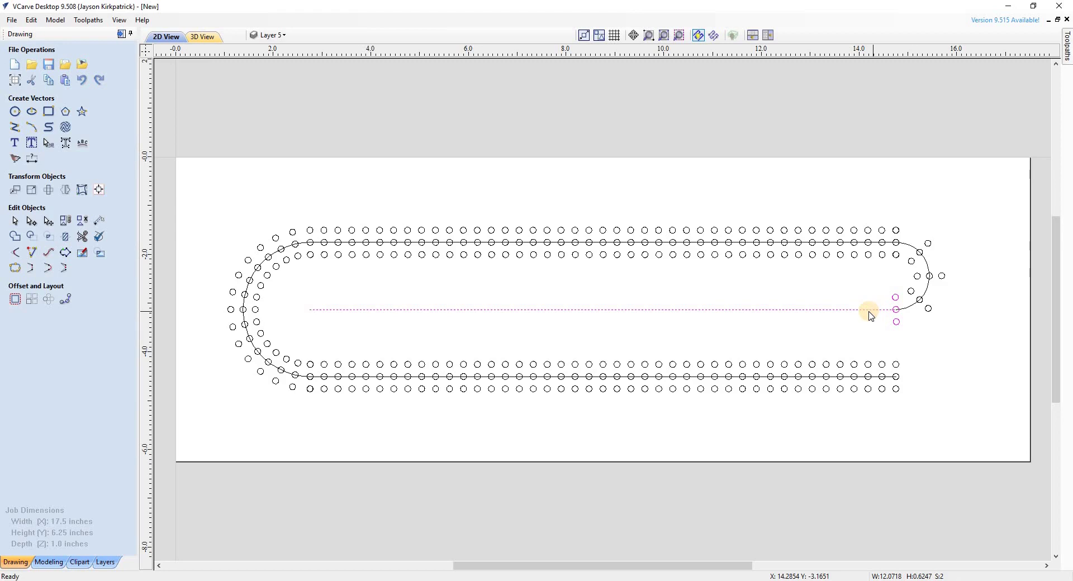
click(68, 301)
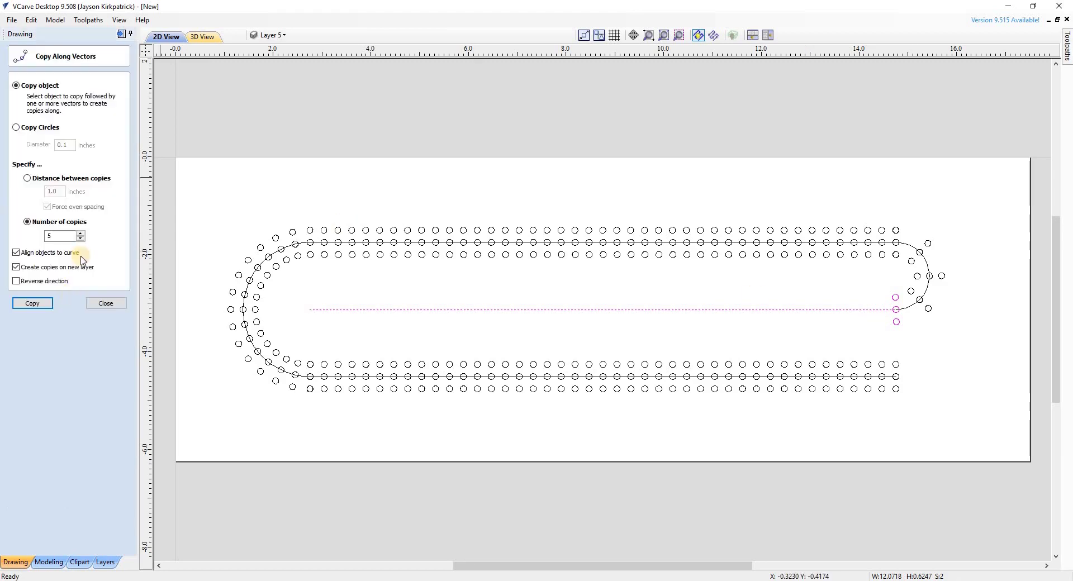
double_click(63, 236)
text(5)
click(35, 303)
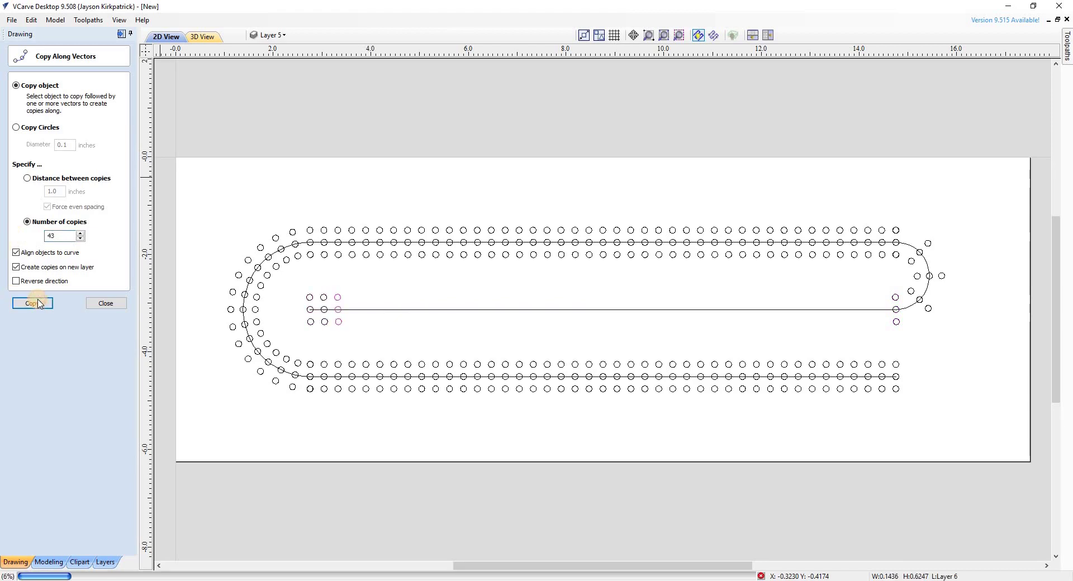
- Delete the first four sixth columns of holes in the middle row to start the gaps
click(797, 342)
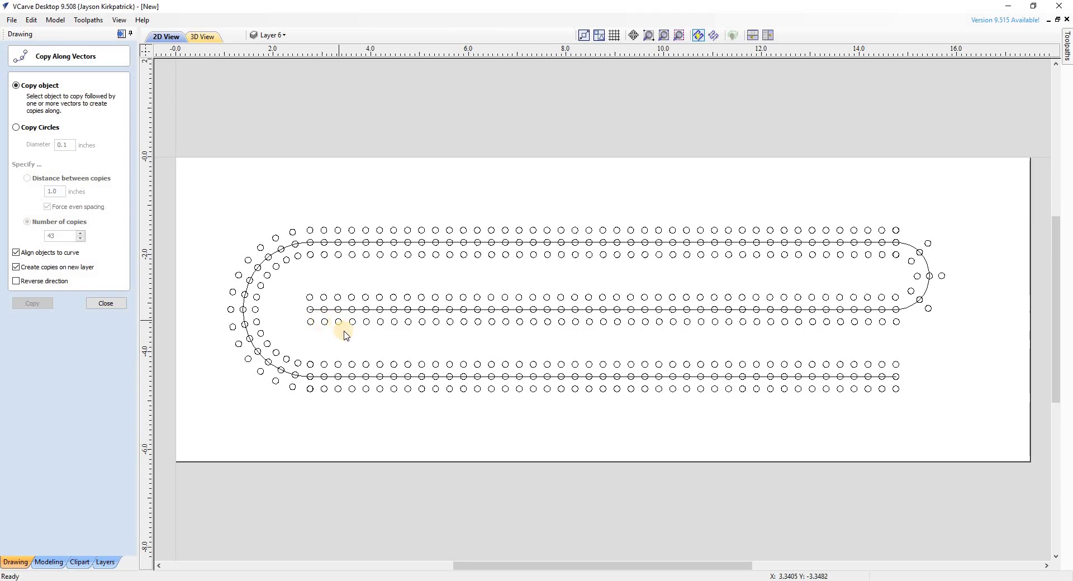
click(380, 324)
key(Delete)
click(465, 324)
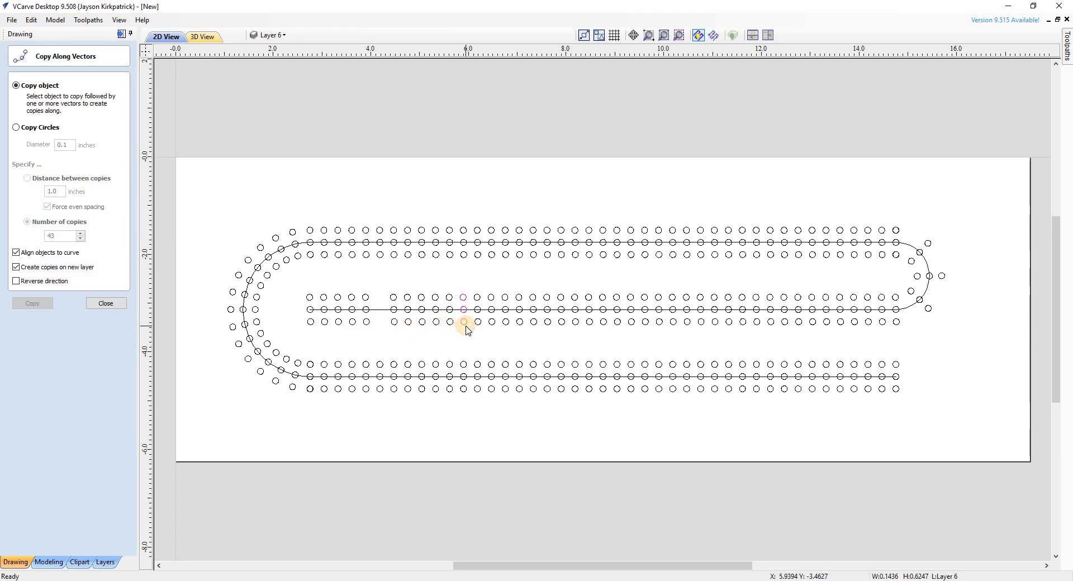
key(Delete)
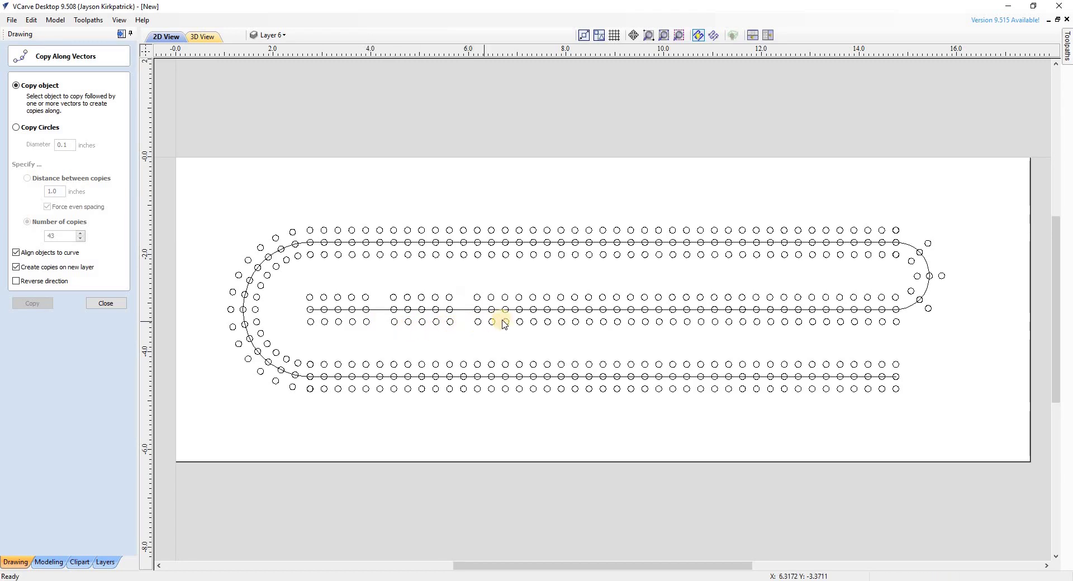
click(548, 322)
key(Delete)
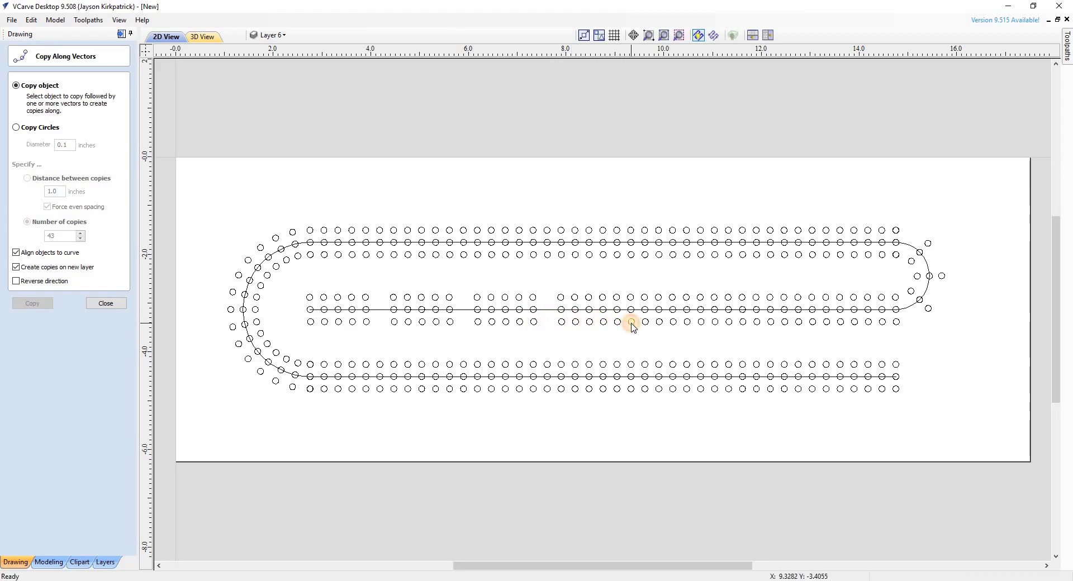
key(Delete)
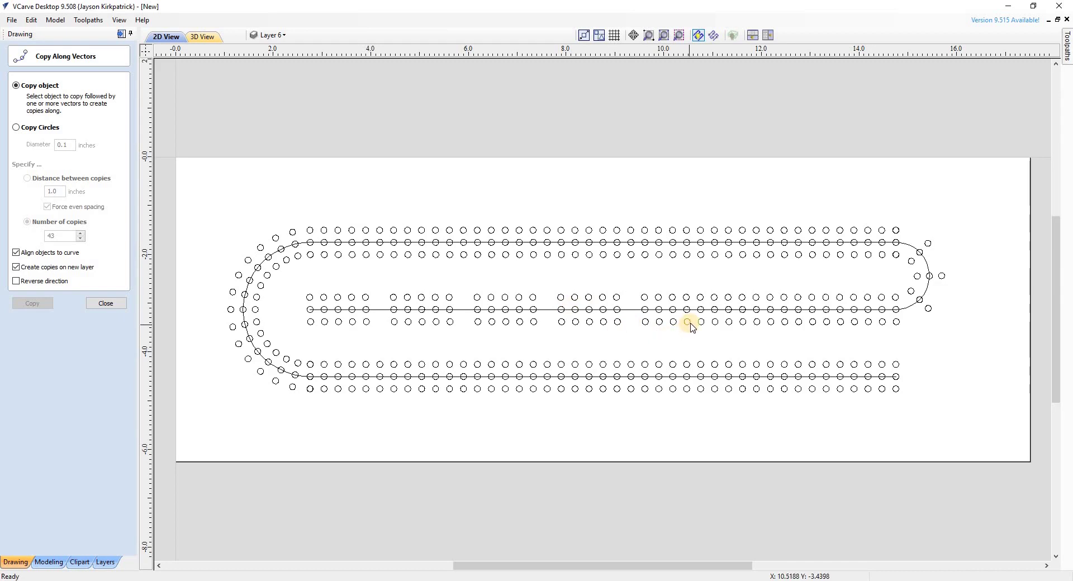
- Delete the remaining sixth columns in the middle row, undoing one wrongly removed column
click(715, 323)
key(Delete)
click(758, 323)
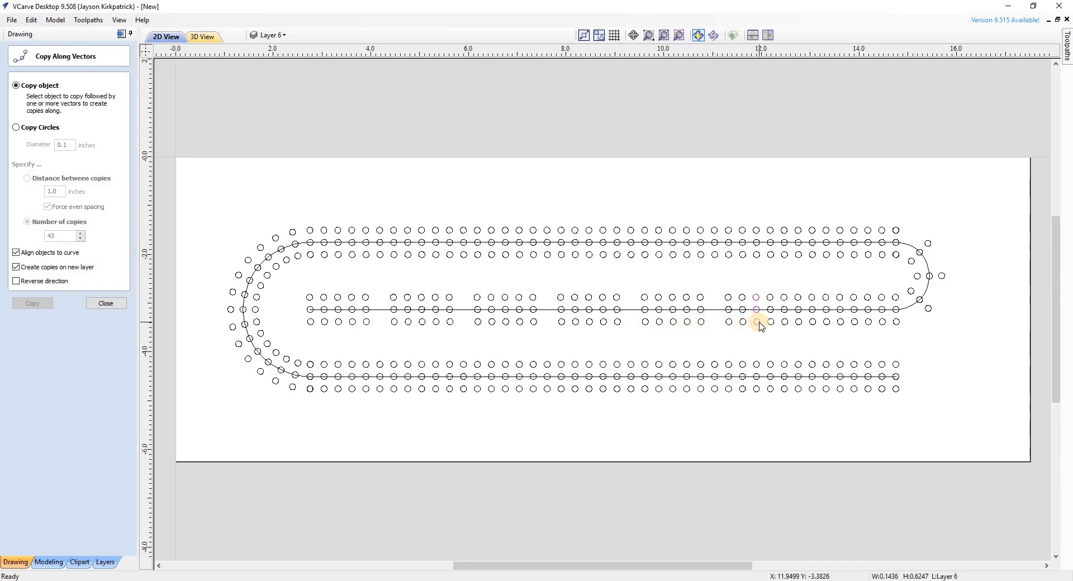
key(Delete)
key(ctrl+z)
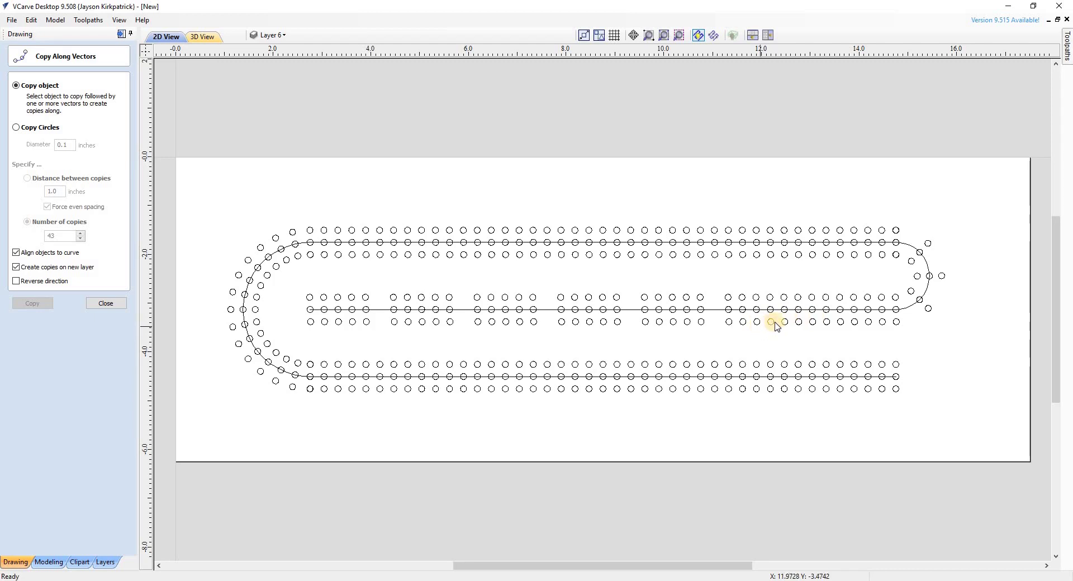
click(798, 323)
key(Delete)
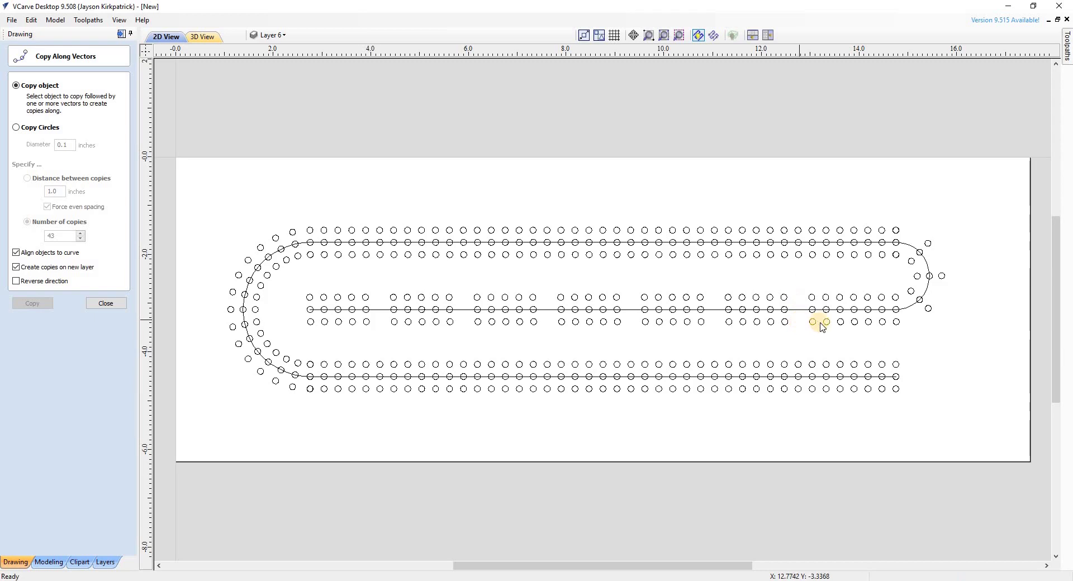
click(883, 324)
key(Delete)
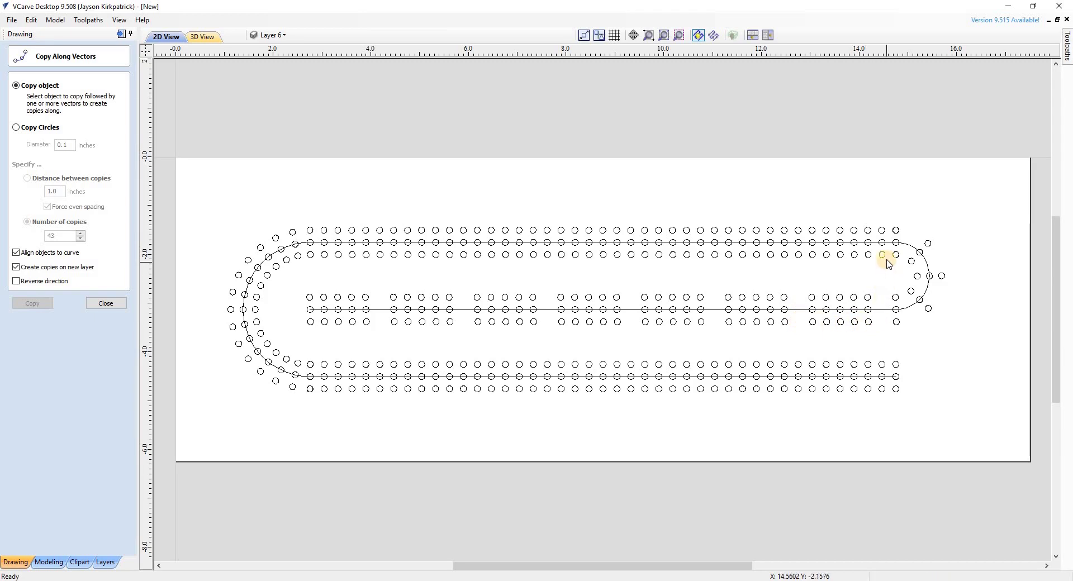
- Delete every sixth column of holes along the top row, from right to left
click(883, 258)
key(Delete)
click(798, 255)
key(Delete)
click(714, 255)
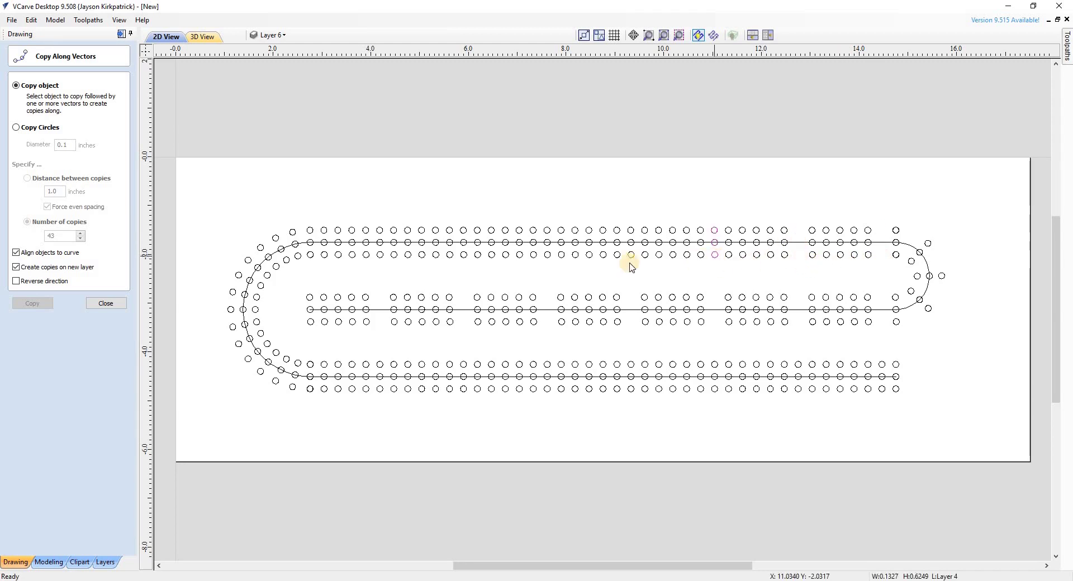
key(Delete)
click(631, 260)
key(Delete)
click(547, 258)
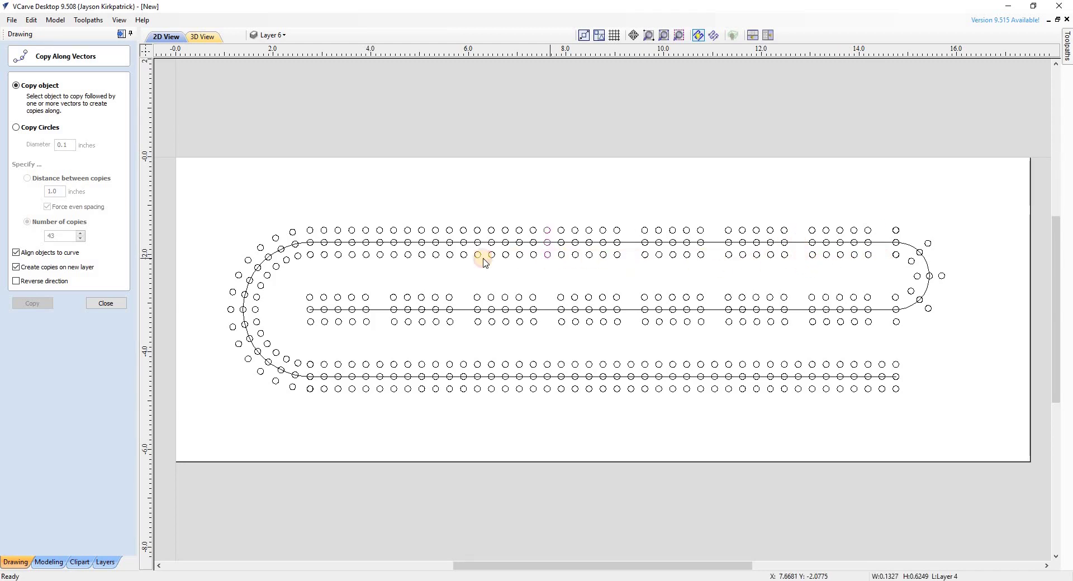
key(Delete)
click(464, 258)
key(Delete)
click(380, 257)
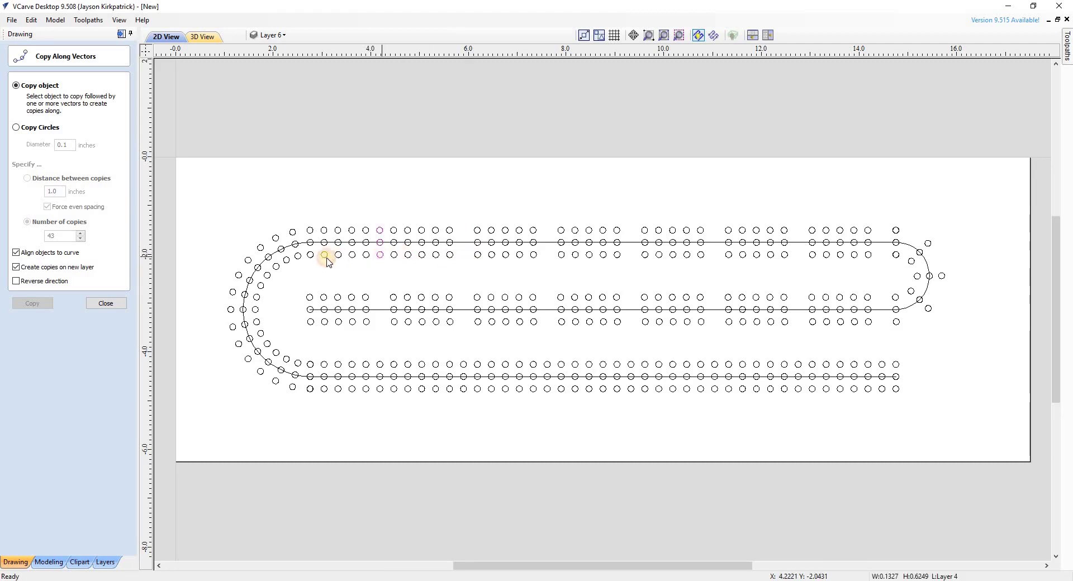
key(Delete)
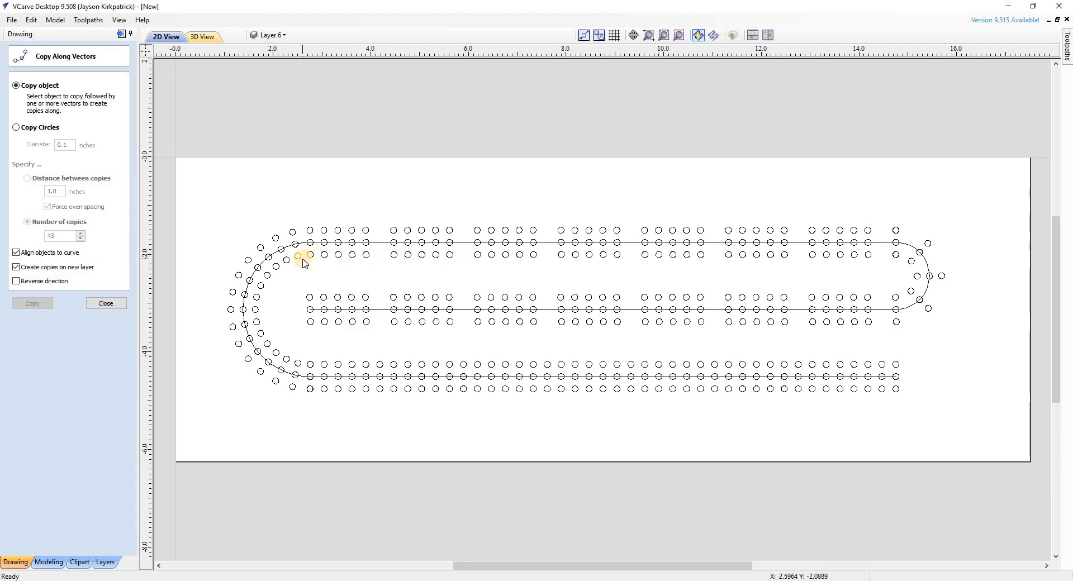
- Remove the three extra columns at the start, middle and bottom of the left curve
click(298, 257)
key(Delete)
click(256, 309)
key(Delete)
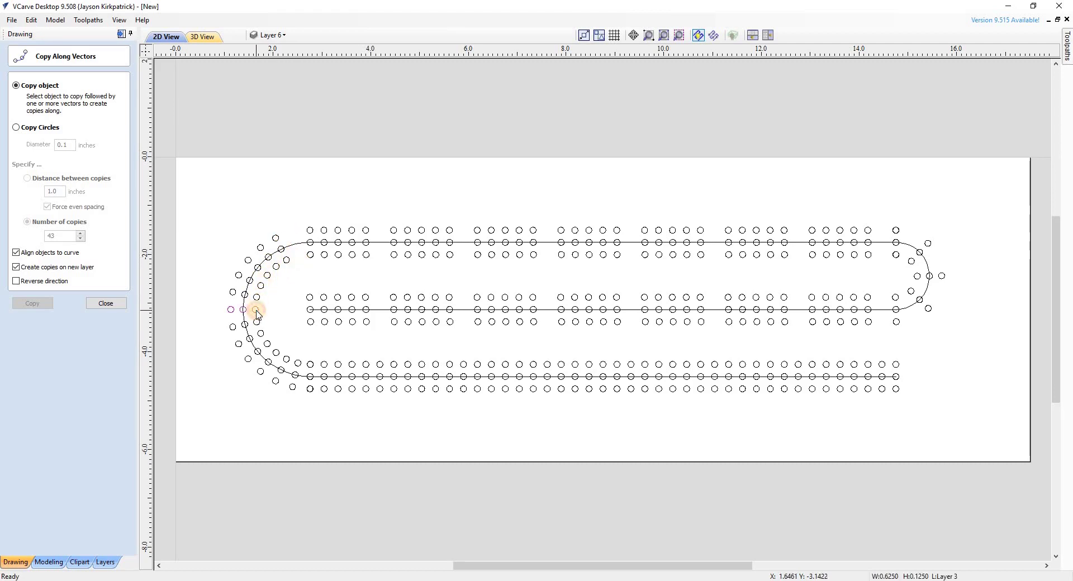
click(295, 363)
key(Delete)
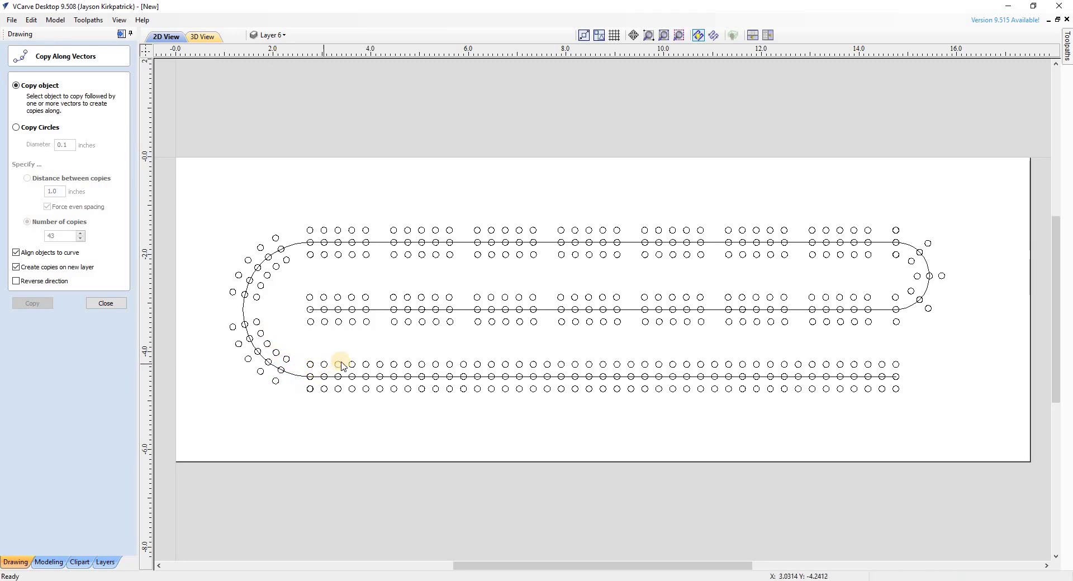
- Delete every sixth column of holes along the bottom row, from left to right
click(381, 365)
key(Delete)
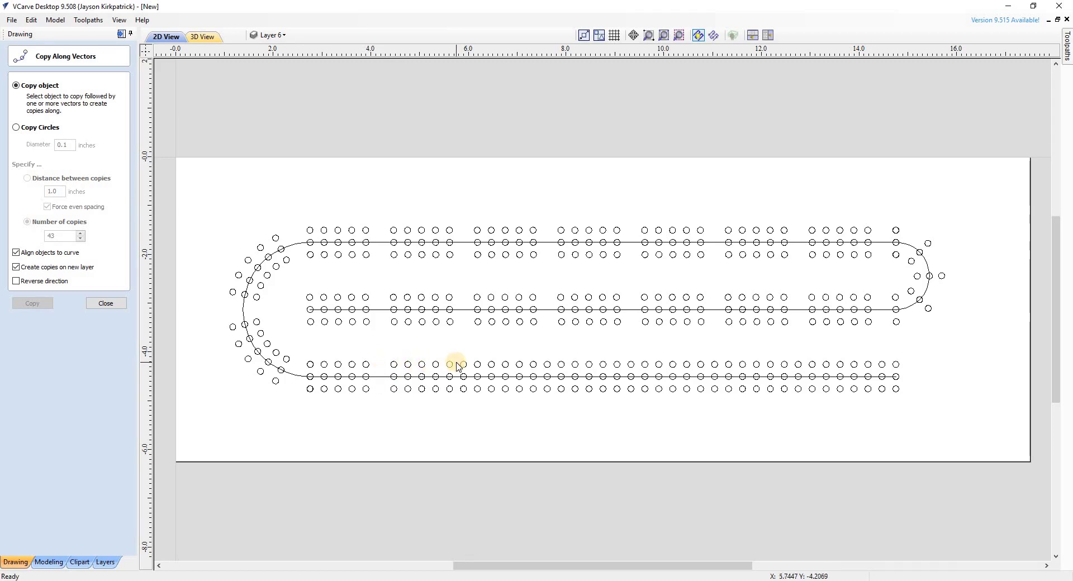
click(463, 365)
key(Delete)
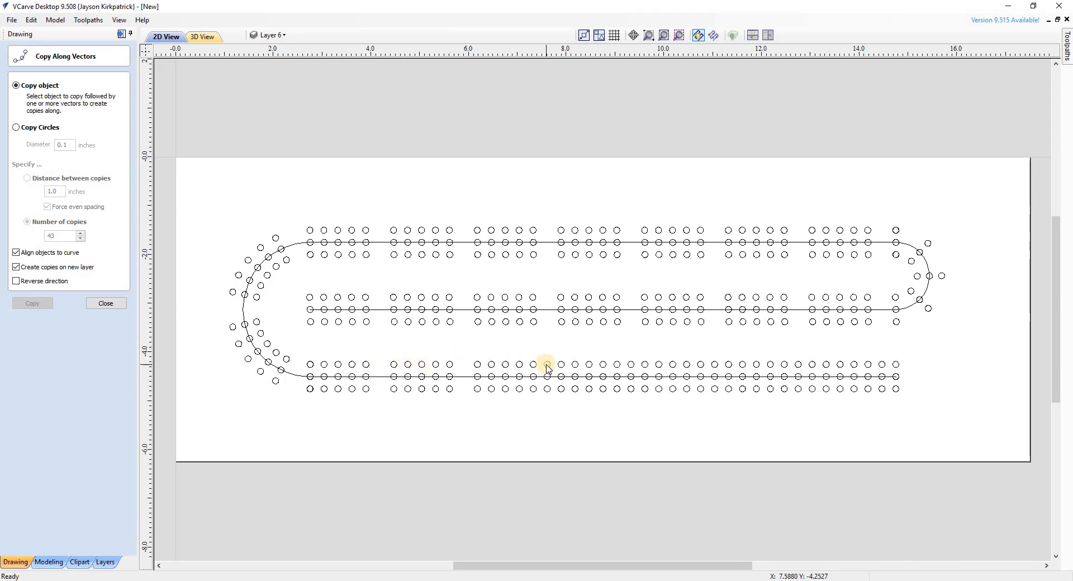
click(547, 365)
key(Delete)
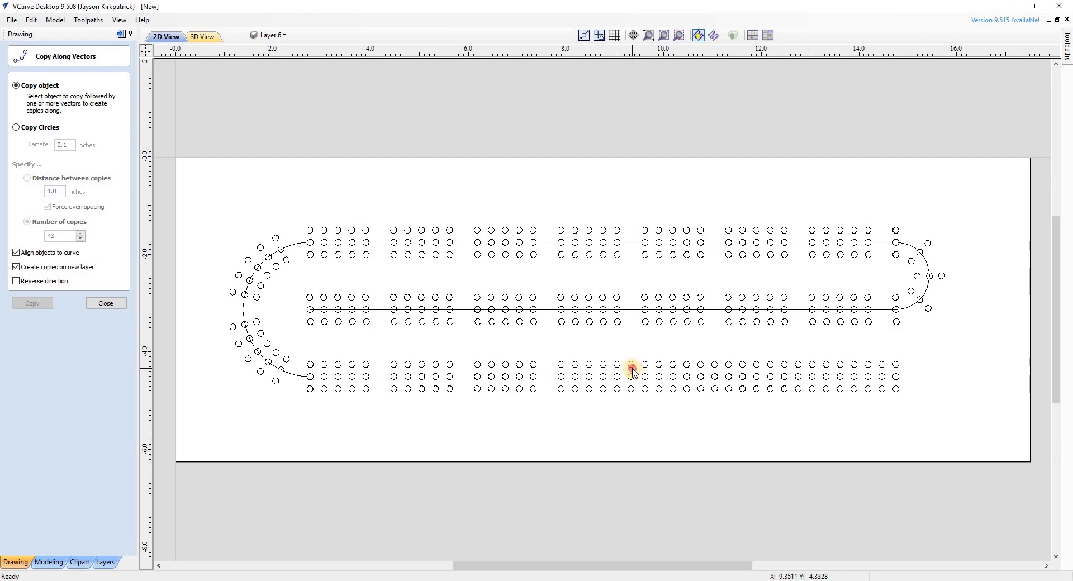
click(631, 365)
key(Delete)
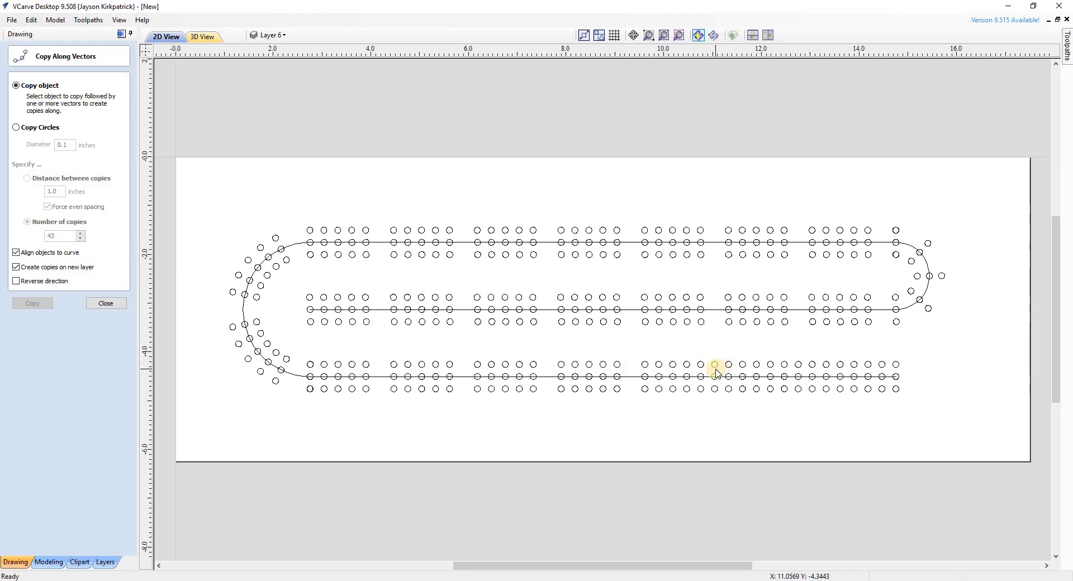
click(715, 366)
key(Delete)
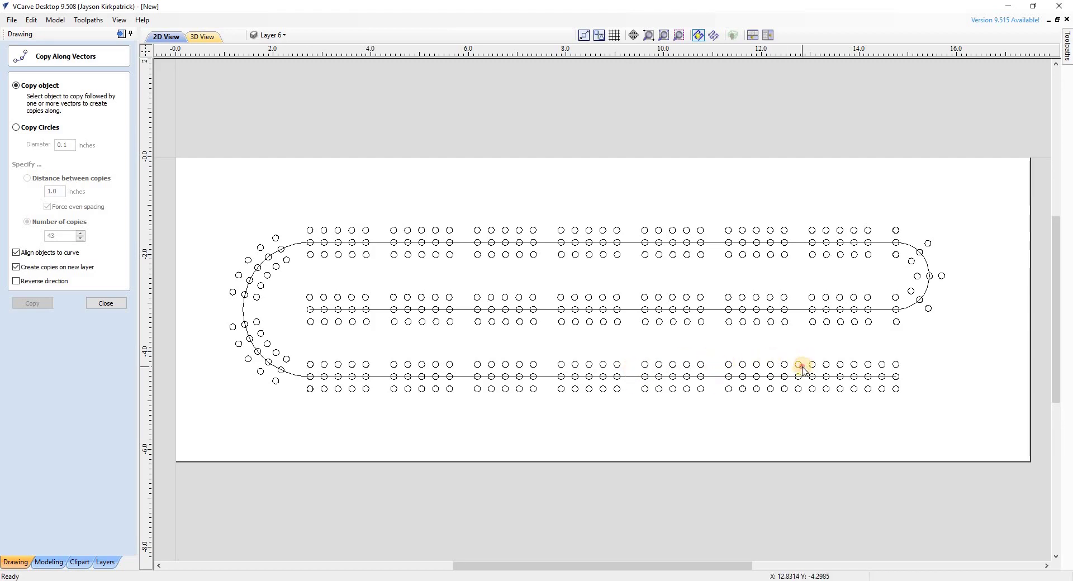
click(799, 365)
key(Delete)
click(882, 366)
- Remove the last bottom-row column, then delete the straight guide lines and both end arcs
key(Delete)
drag(886, 232, 876, 397)
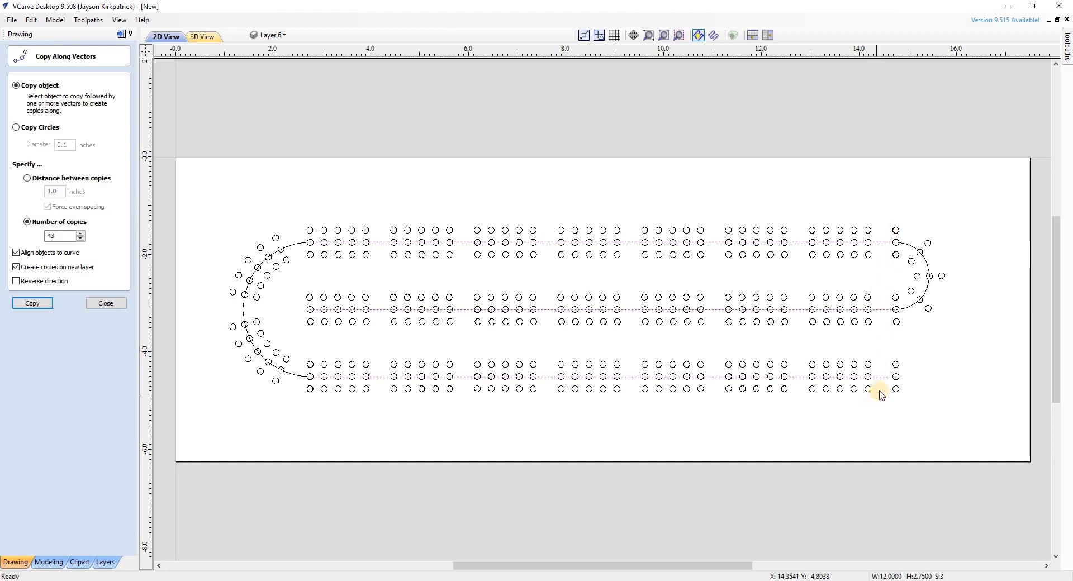
click(880, 395)
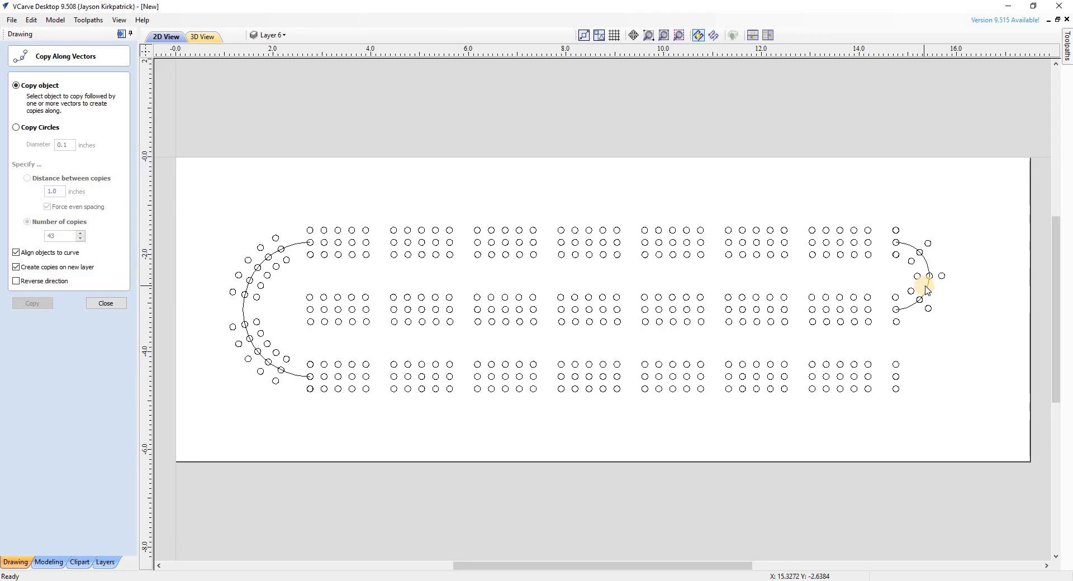
key(Delete)
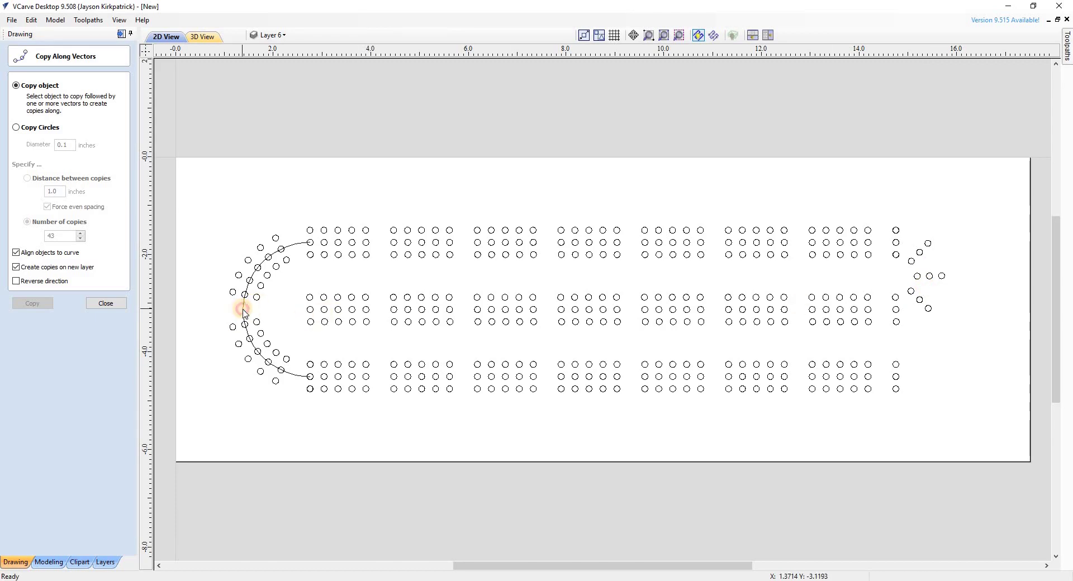
click(243, 312)
key(Delete)
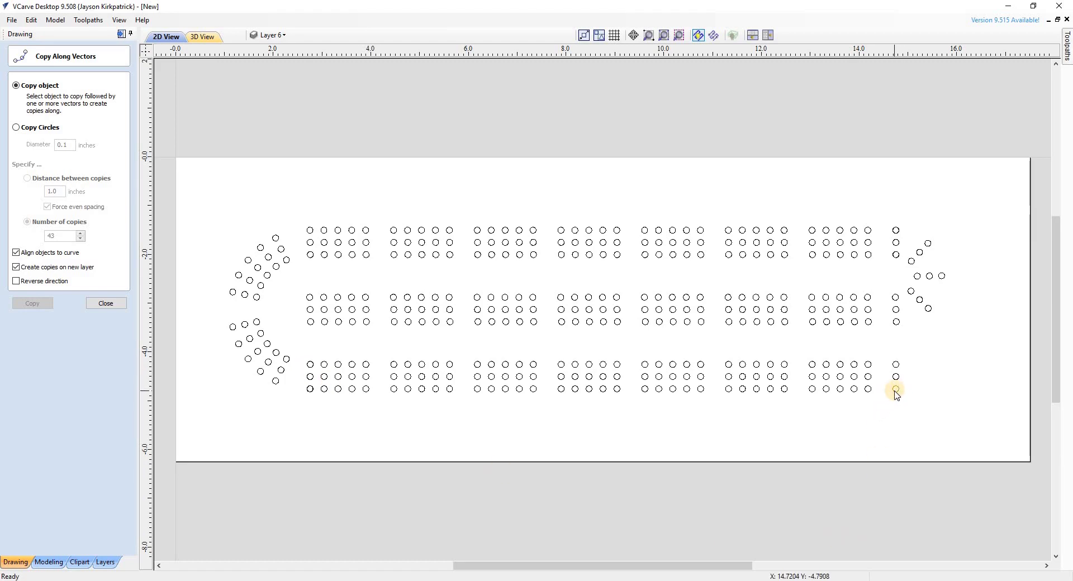
scroll(296, 399, up, 5)
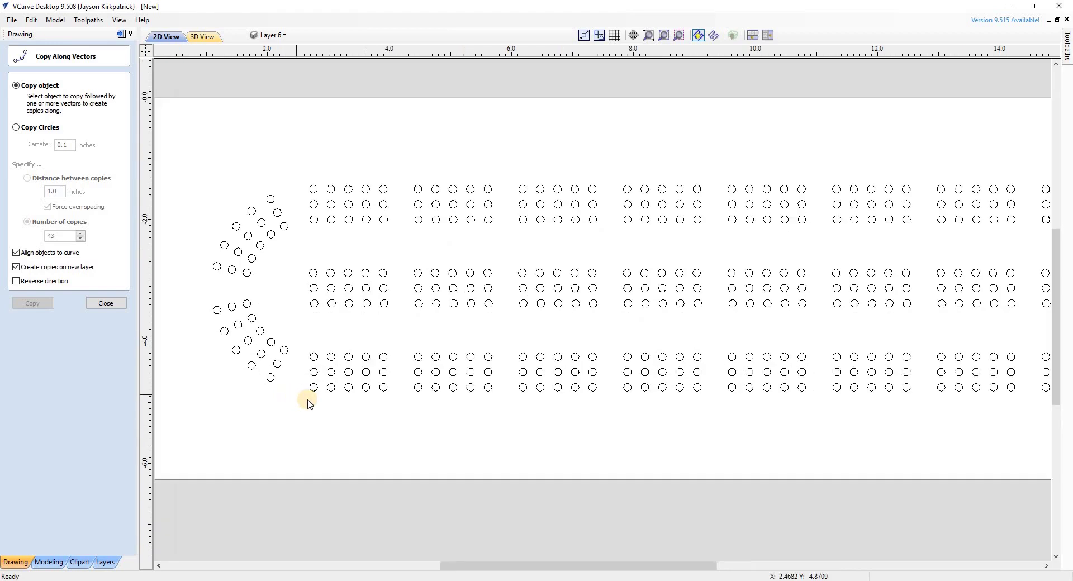
- Zoom in to inspect the first column of holes for overlaps
scroll(312, 390, up, 3)
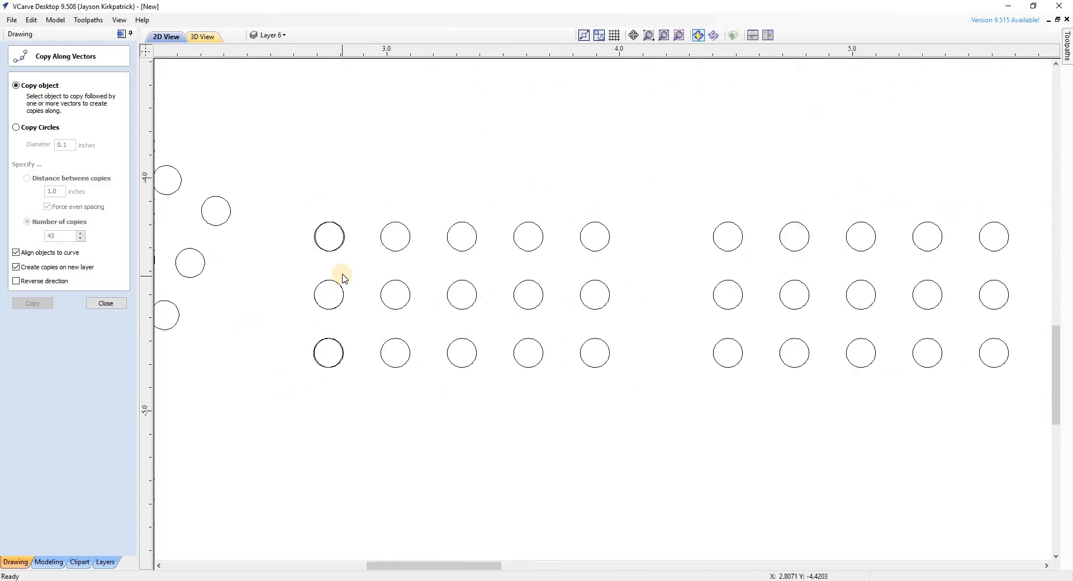
click(315, 245)
scroll(309, 240, up, 5)
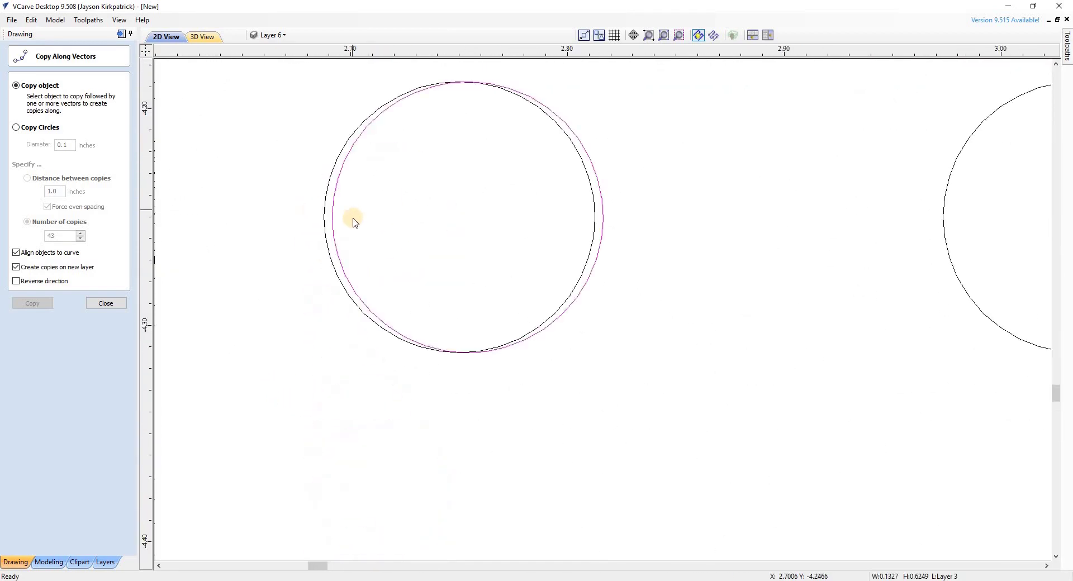
scroll(330, 229, down, 2)
scroll(330, 233, down, 4)
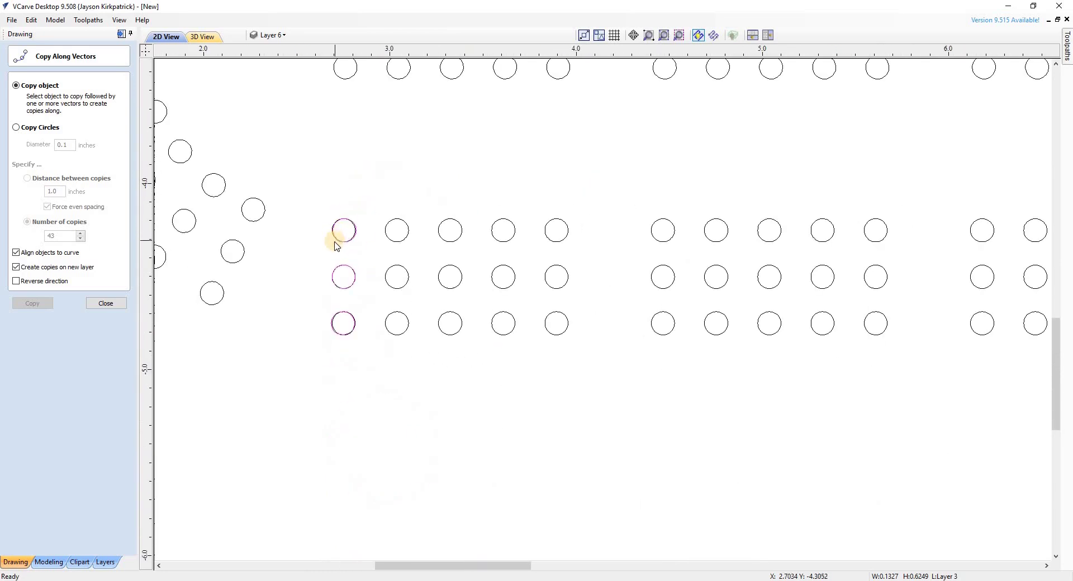
scroll(337, 246, down, 1)
click(353, 438)
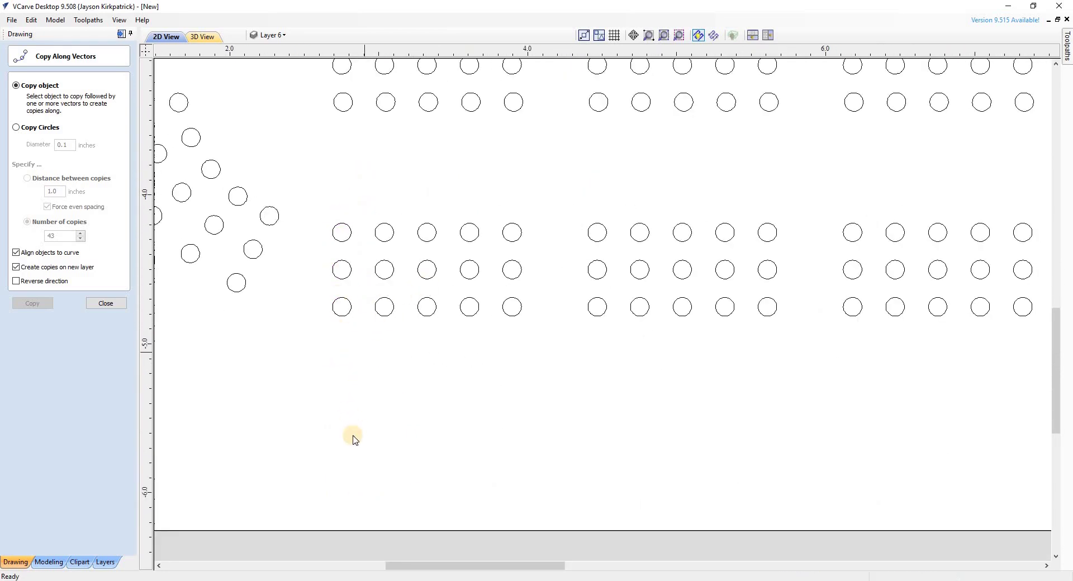
scroll(403, 447, down, 2)
scroll(368, 190, up, 1)
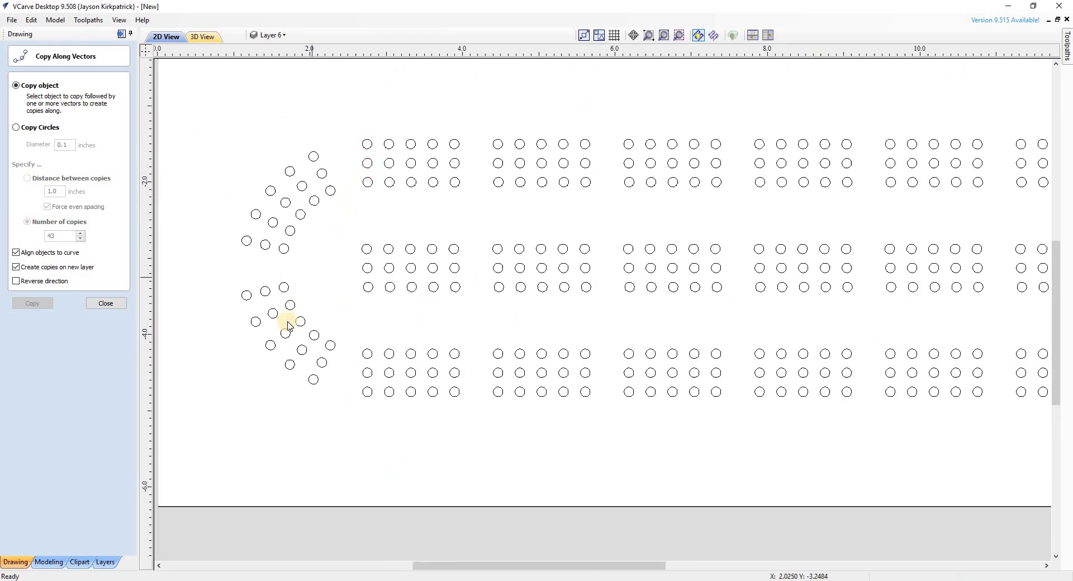
scroll(283, 312, down, 3)
scroll(558, 311, up, 5)
- Inspect the right-end column of holes, then fit the whole material in the view
click(579, 288)
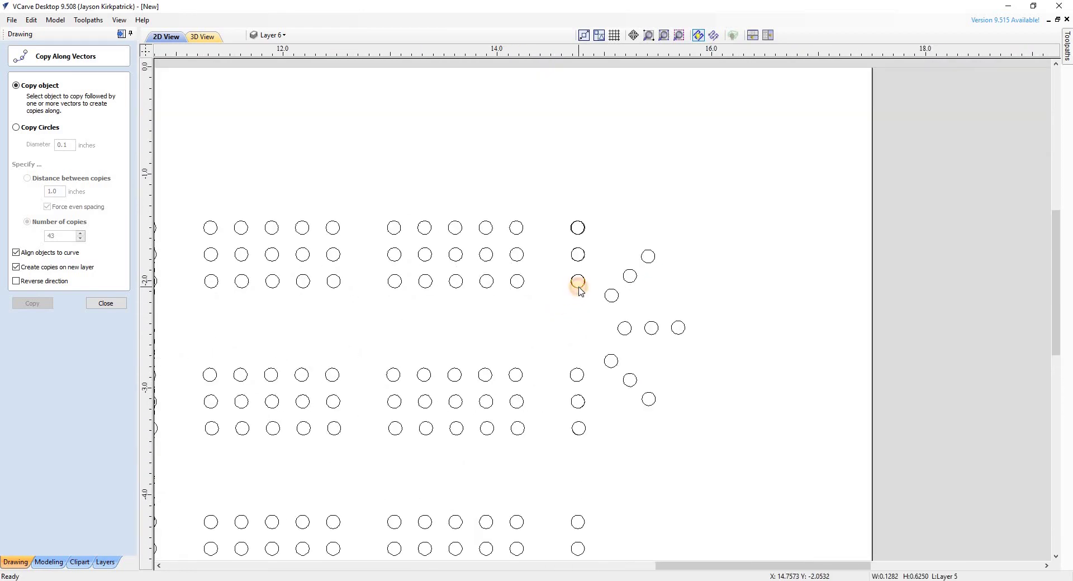
click(565, 201)
scroll(565, 202, down, 1)
scroll(561, 491, up, 2)
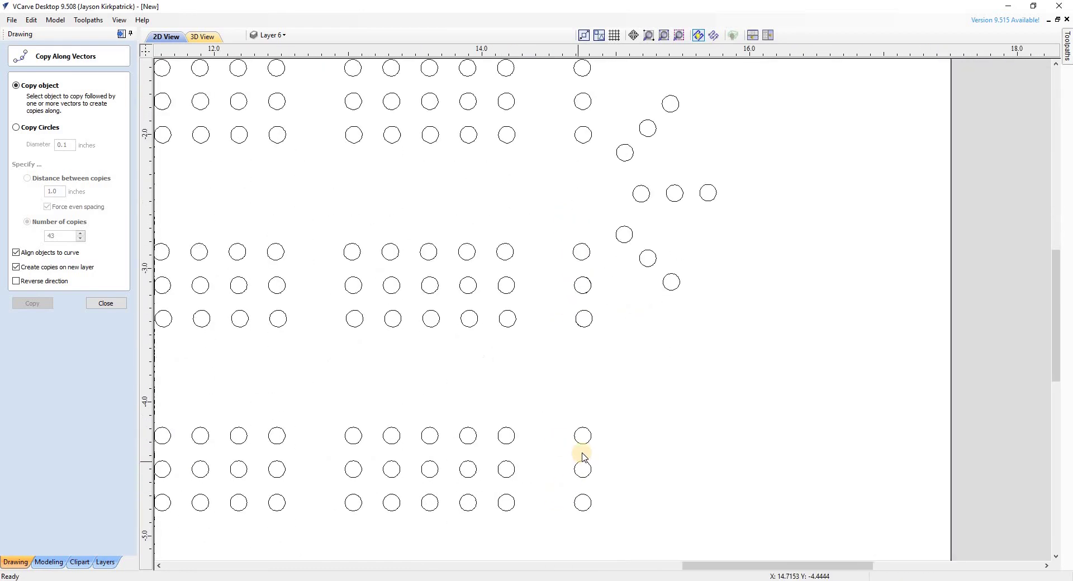
click(582, 445)
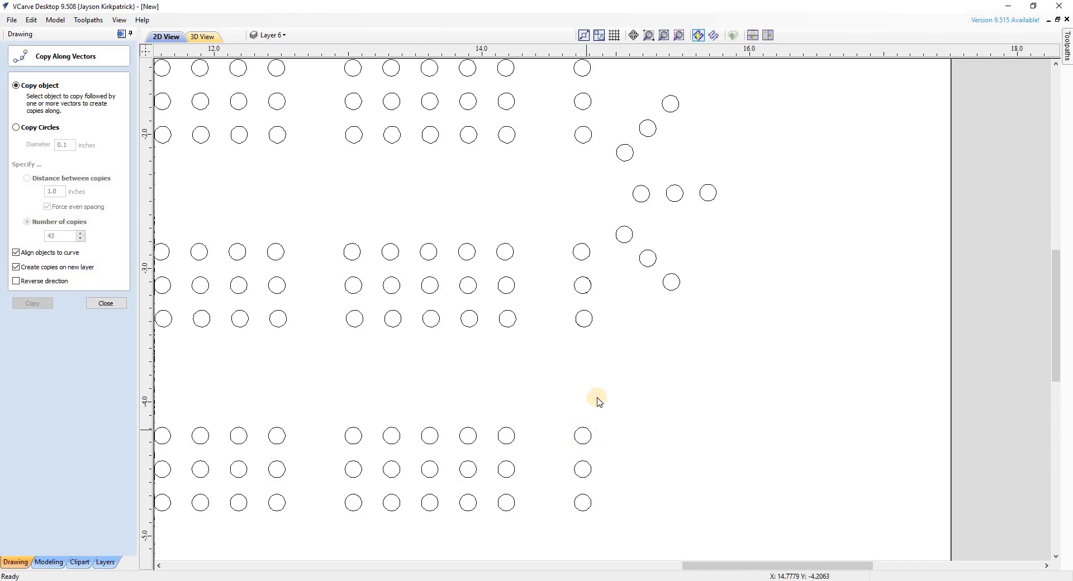
scroll(597, 400, down, 1)
scroll(598, 401, down, 3)
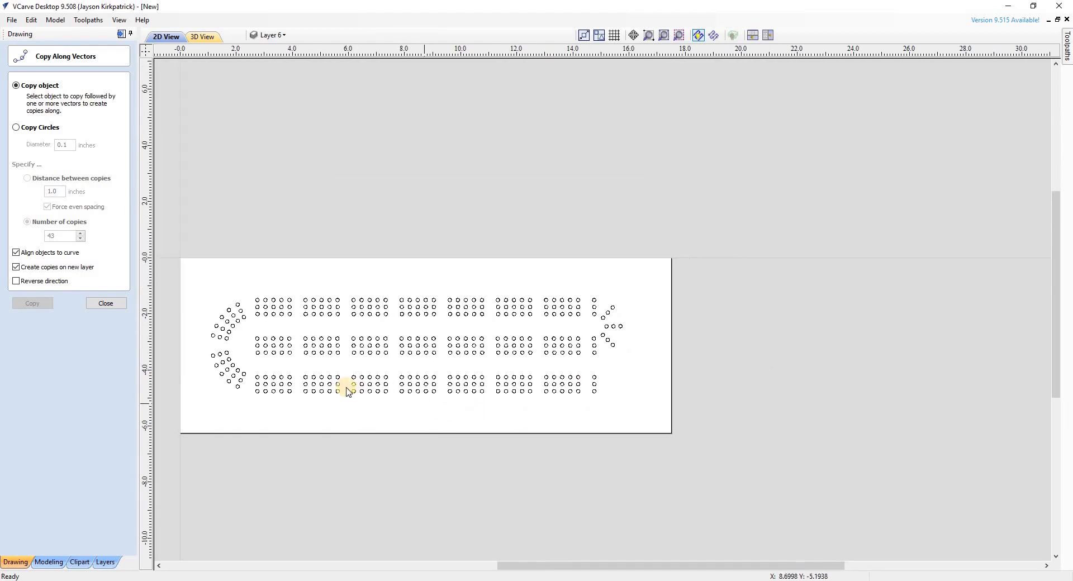
scroll(302, 386, up, 2)
scroll(699, 305, down, 2)
scroll(476, 326, up, 1)
click(648, 35)
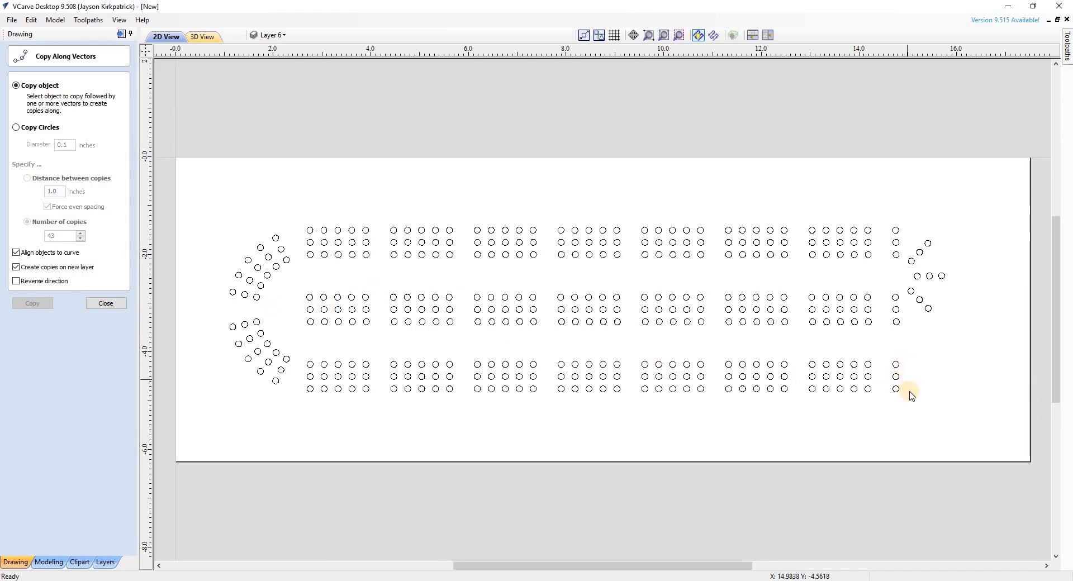
- Close Copy Along Vectors and ungroup the first three-hole column of the middle rows
click(312, 315)
scroll(300, 314, up, 2)
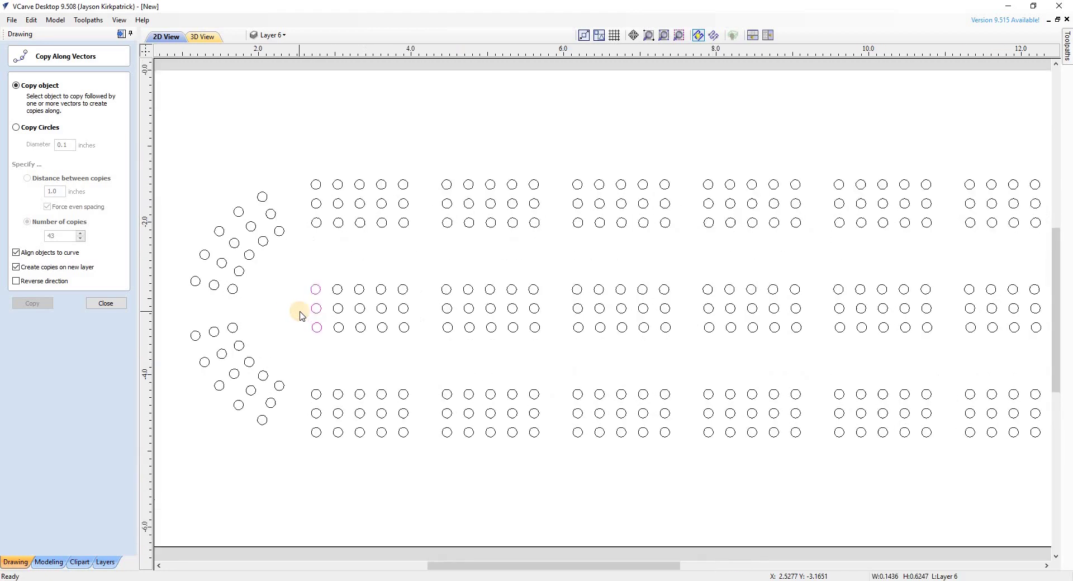
click(105, 303)
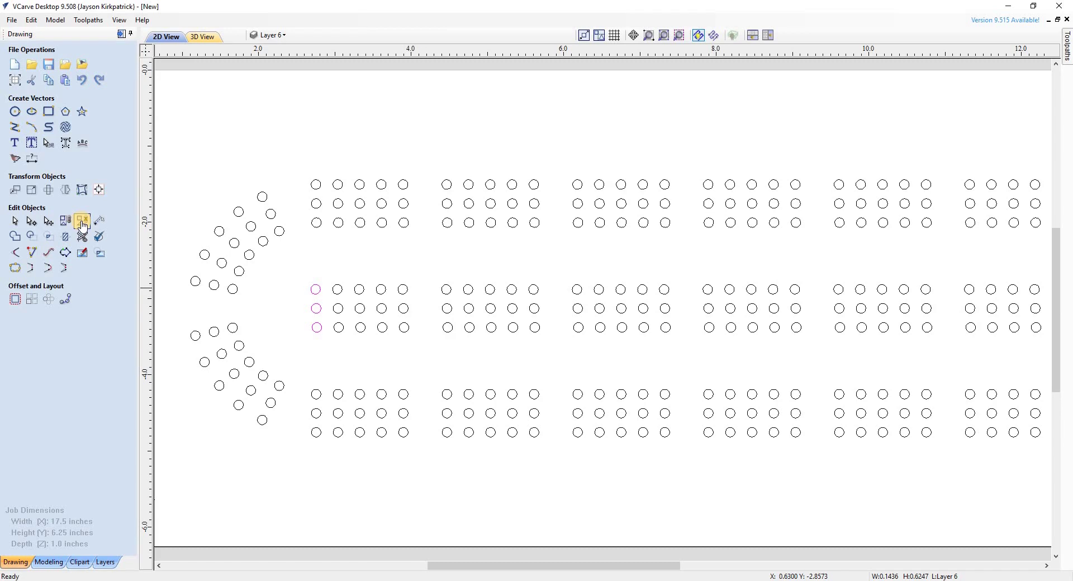
click(83, 223)
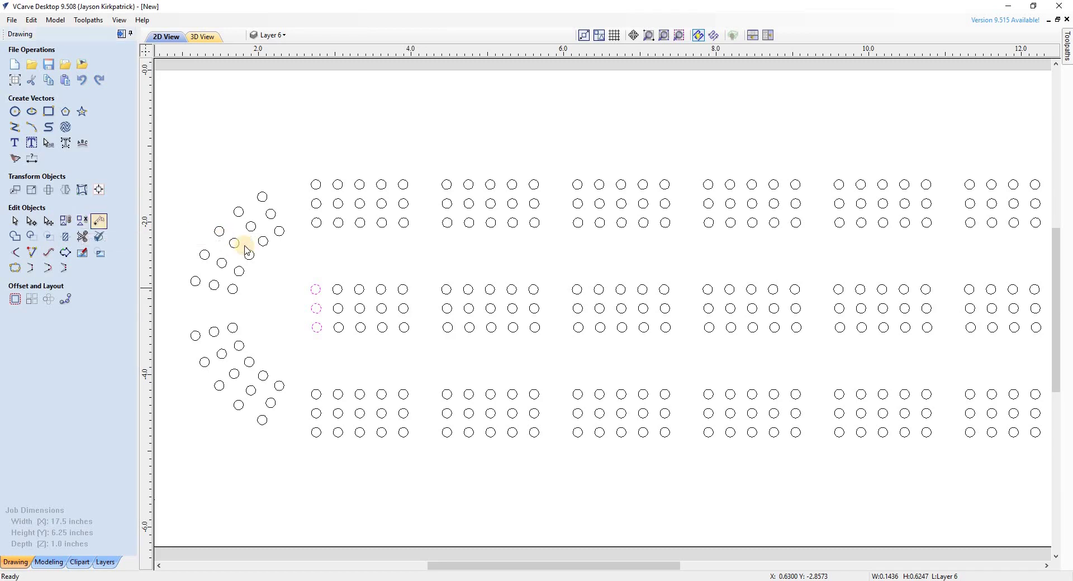
- Copy and paste that column's middle hole, nudging the duplicate to the left
click(310, 310)
right_click(312, 313)
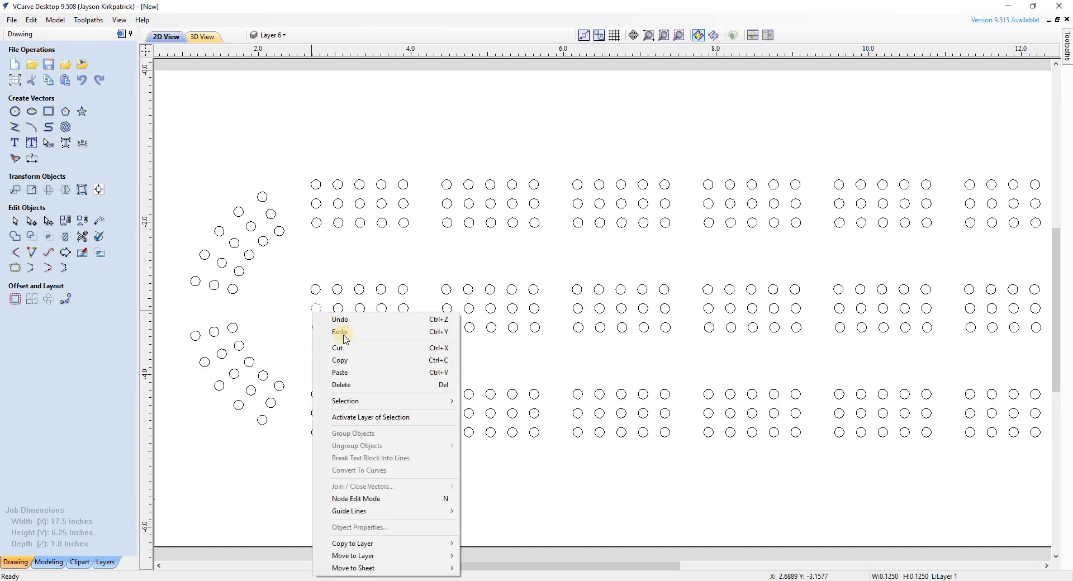
click(342, 360)
right_click(313, 311)
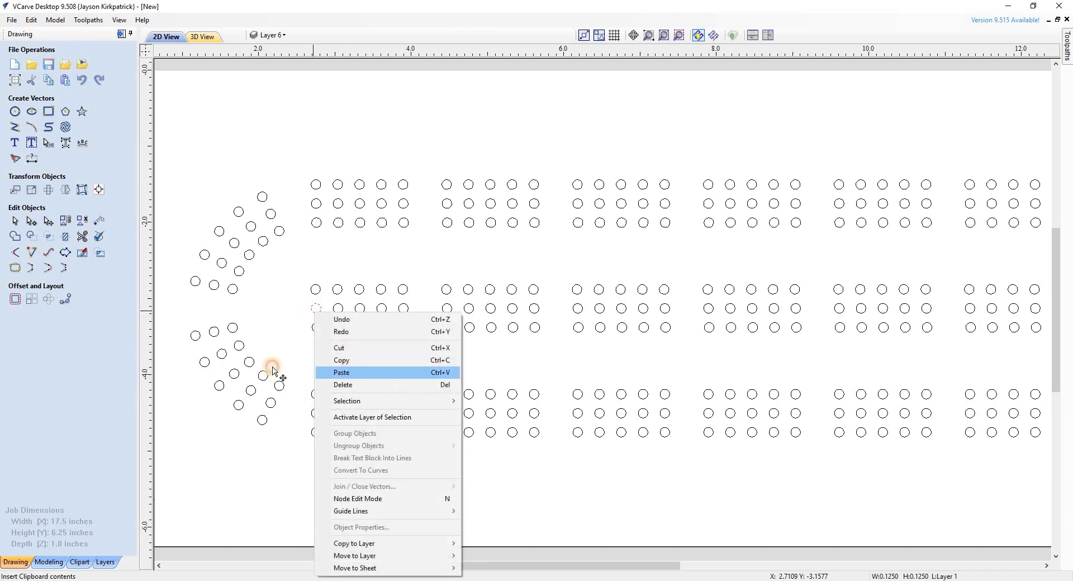
click(342, 372)
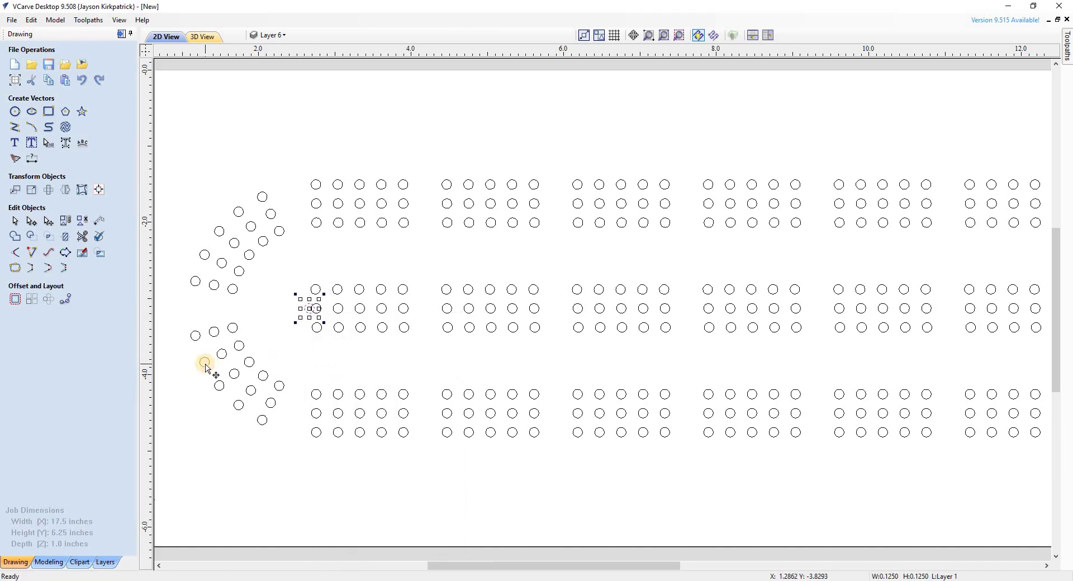
key(Left)
key(Left)
click(314, 357)
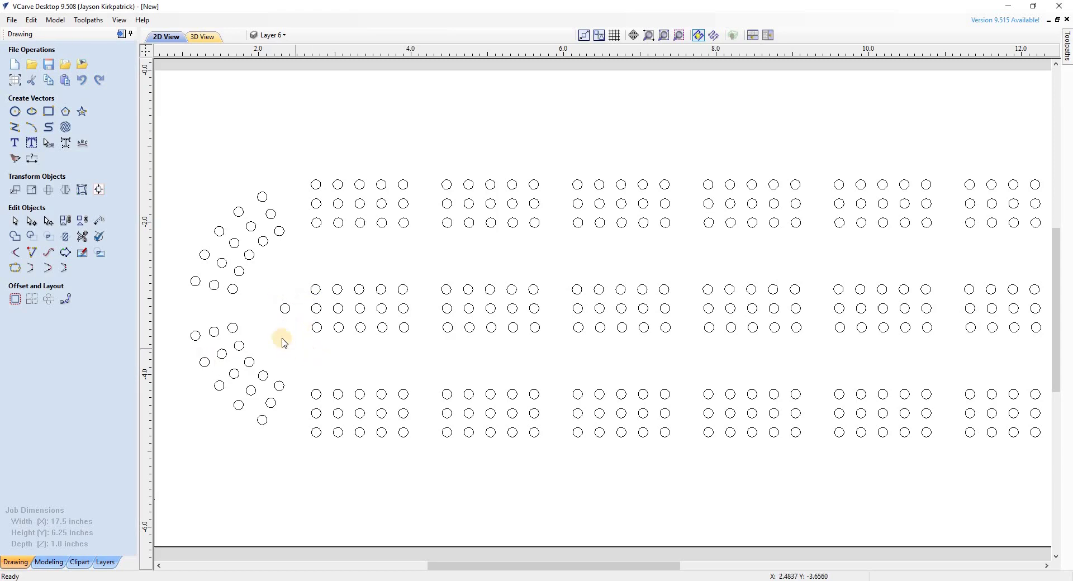
scroll(283, 342, down, 2)
scroll(274, 338, down, 2)
- Select the last three-hole column of the bottom rows and copy it
scroll(261, 326, up, 2)
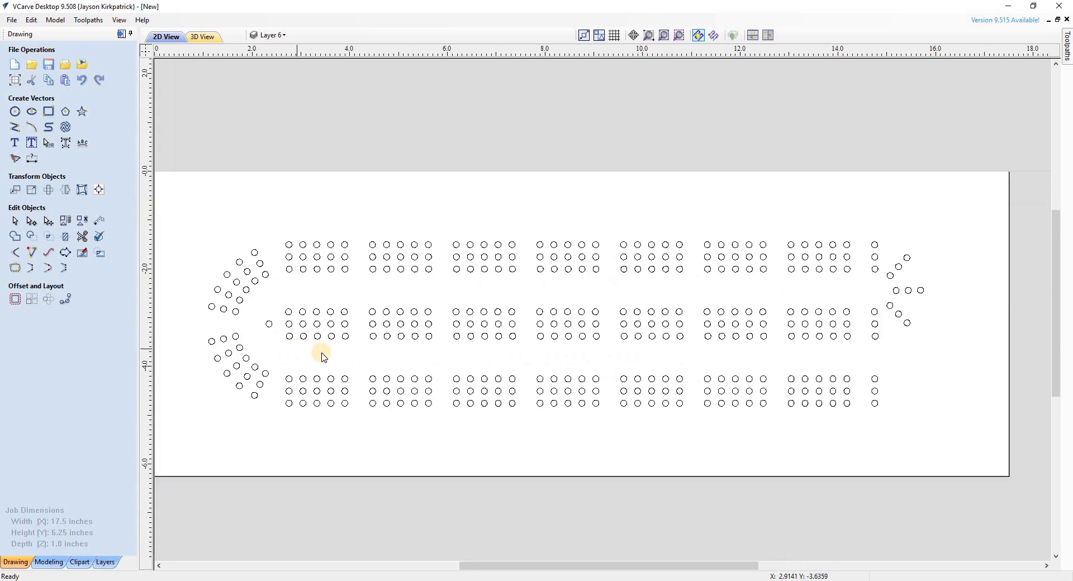
scroll(318, 354, down, 1)
scroll(830, 394, up, 2)
scroll(723, 331, down, 1)
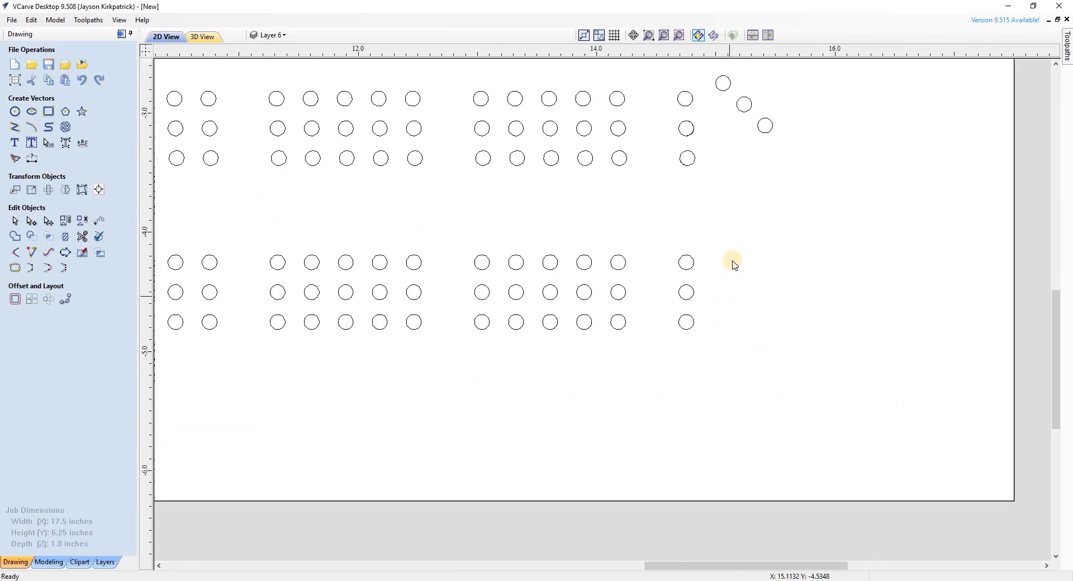
drag(717, 250, 668, 346)
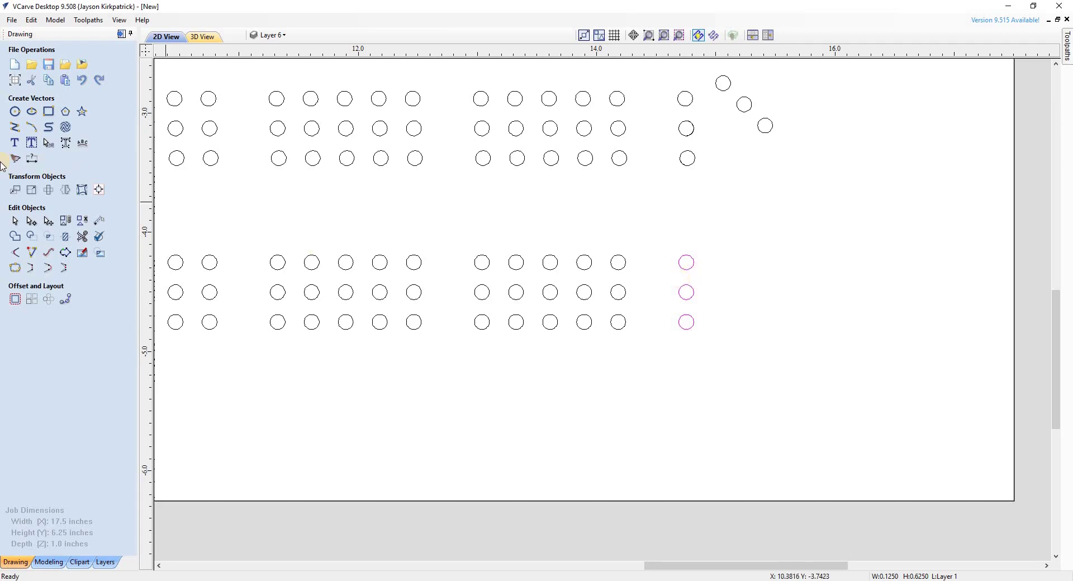
right_click(694, 293)
click(749, 353)
right_click(692, 316)
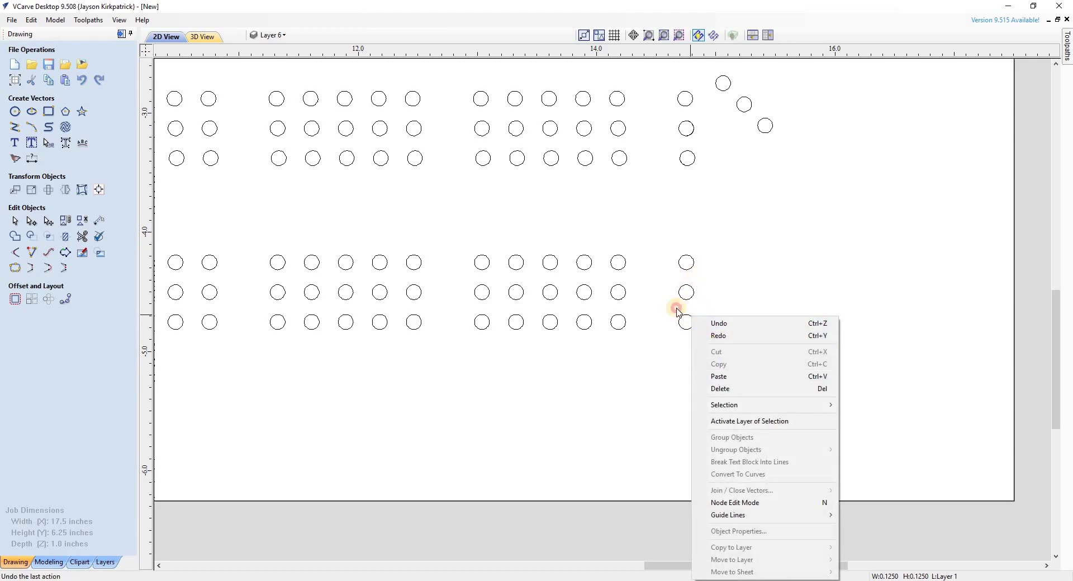
click(682, 291)
right_click(683, 293)
click(720, 341)
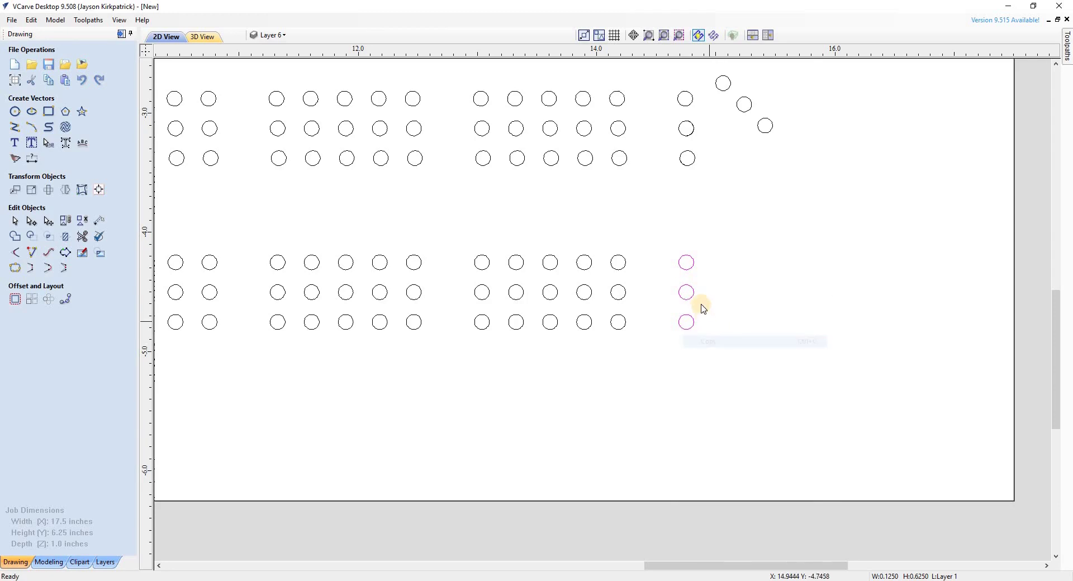
- Paste the copied column and nudge it right to form a new end column
right_click(697, 297)
click(732, 356)
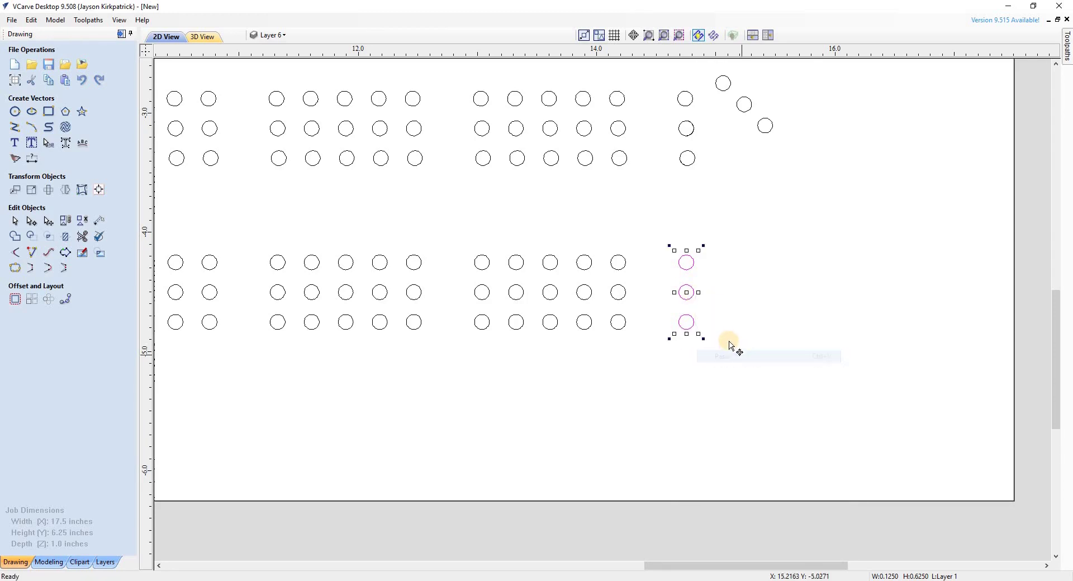
key(Right)
key(Right)
key(Right)
key(Right)
key(Right)
key(Right)
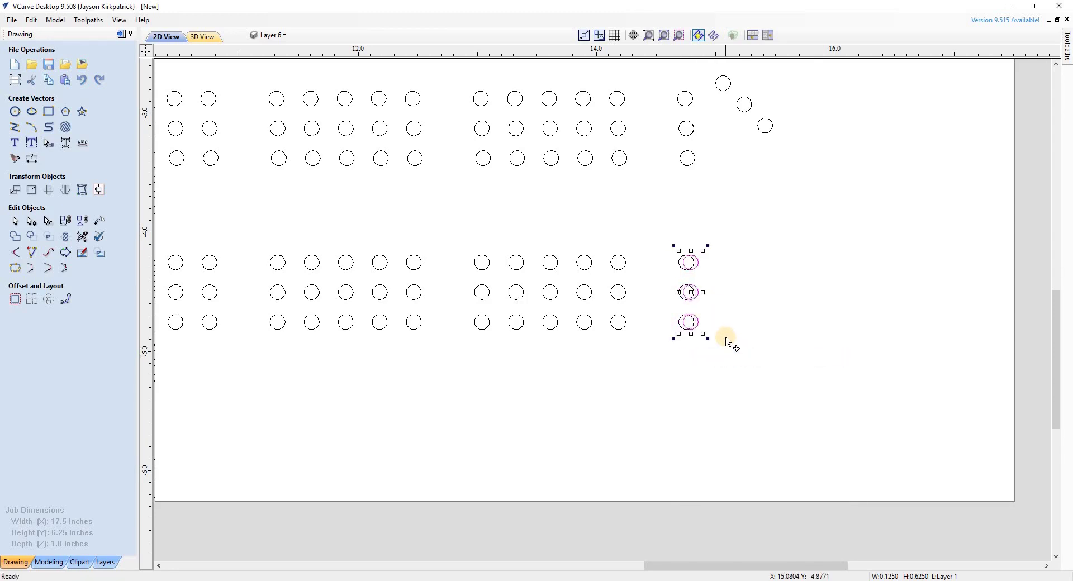
key(Right)
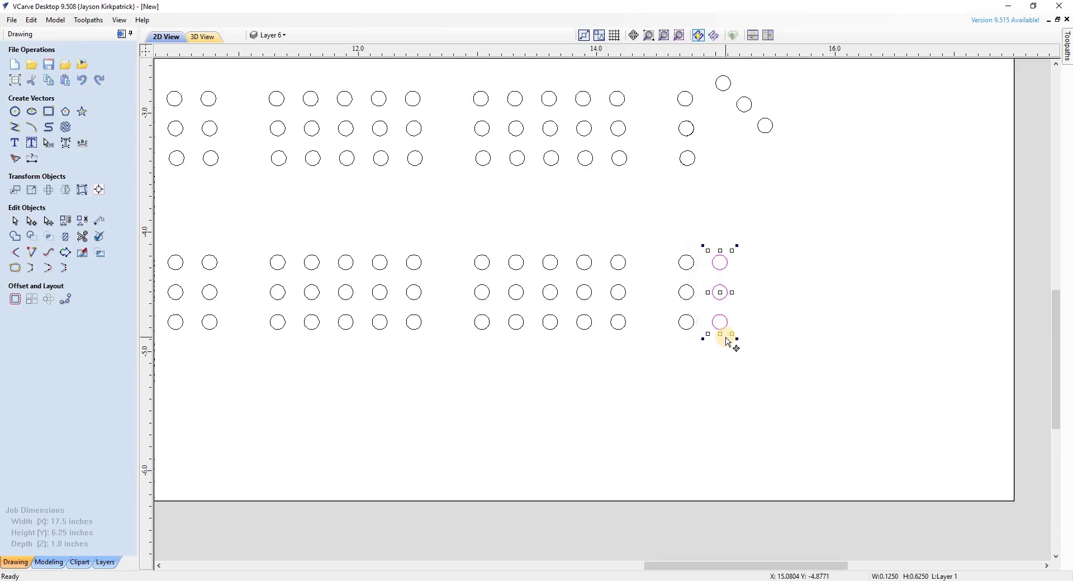
click(774, 337)
scroll(775, 339, down, 4)
scroll(774, 337, down, 2)
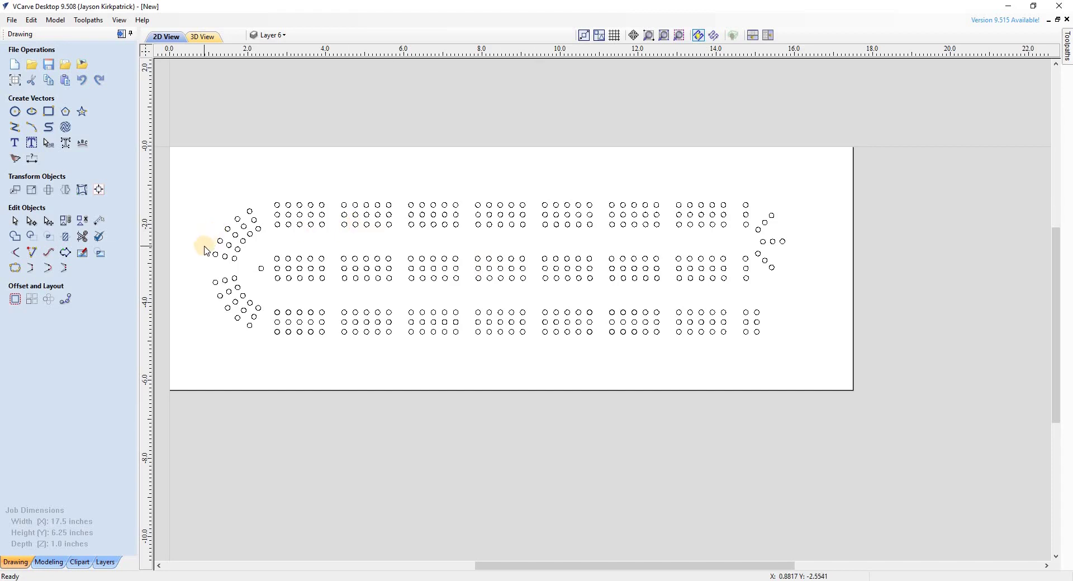
- Box-select all the peg-hole circles on the board and bring up the Toolpaths panel
scroll(205, 250, up, 1)
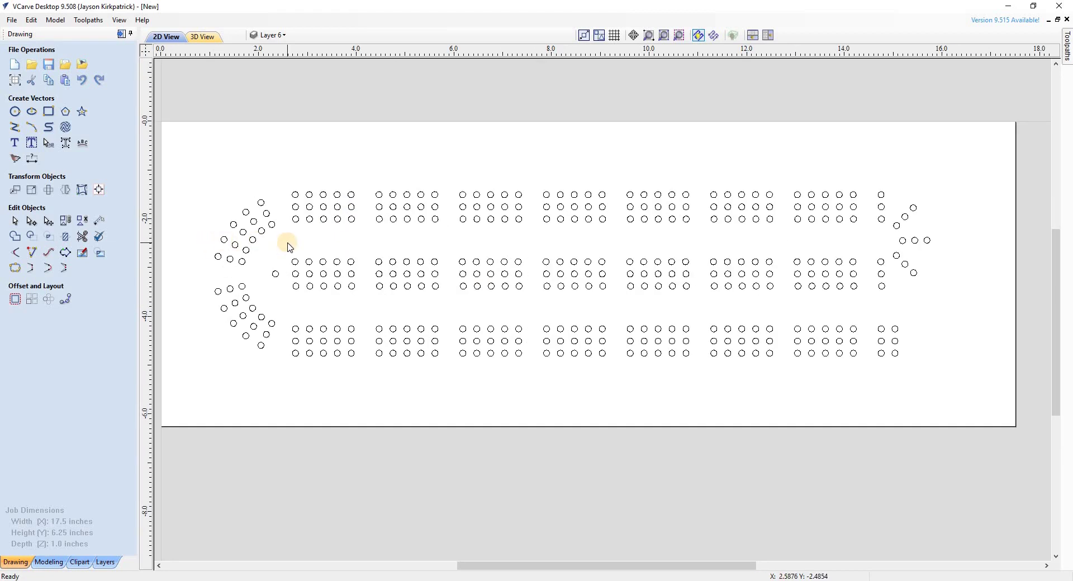
drag(965, 157, 186, 403)
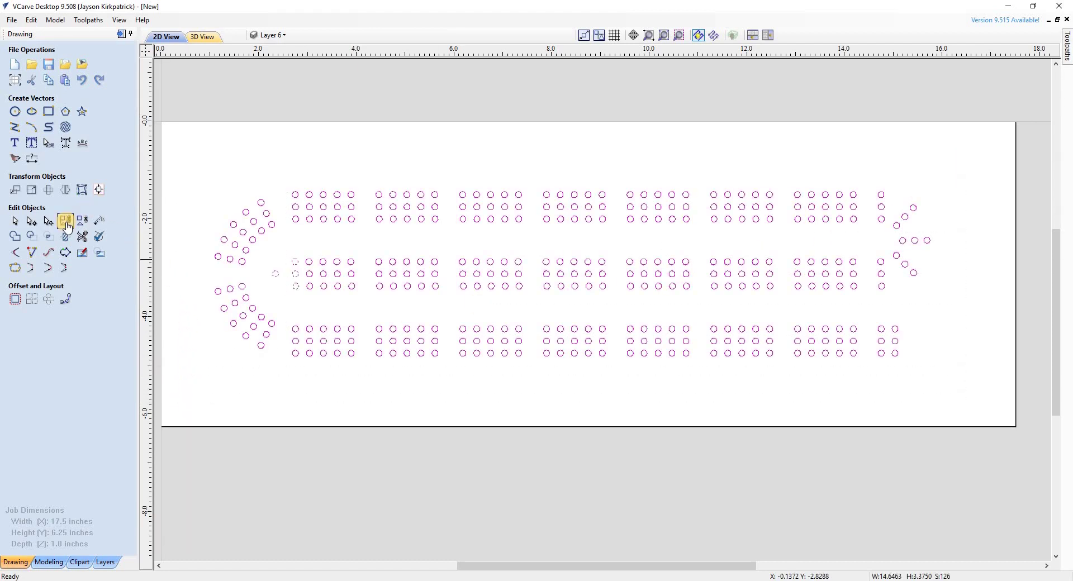
click(122, 35)
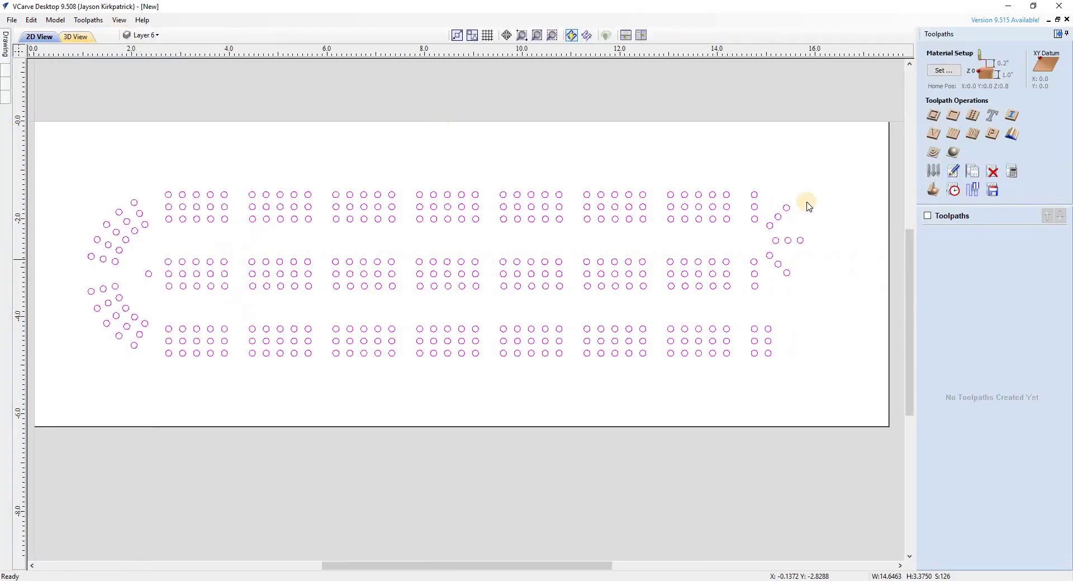
- Calculate a Drill 1 drilling toolpath 0.4375 inches deep using the 0.125-inch end mill
click(972, 117)
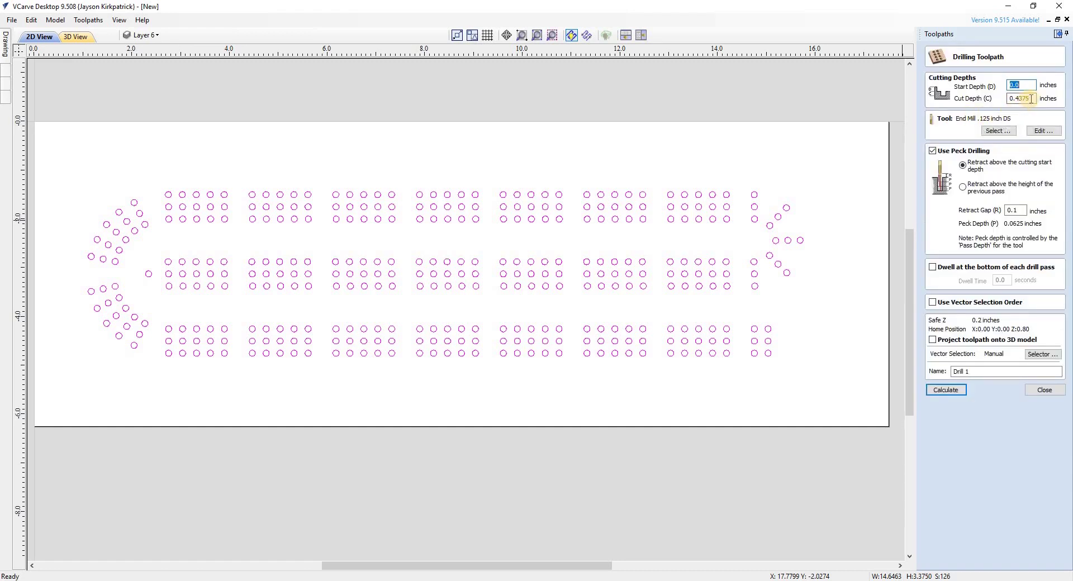
click(1031, 99)
drag(1015, 99, 1041, 109)
click(1034, 100)
click(952, 390)
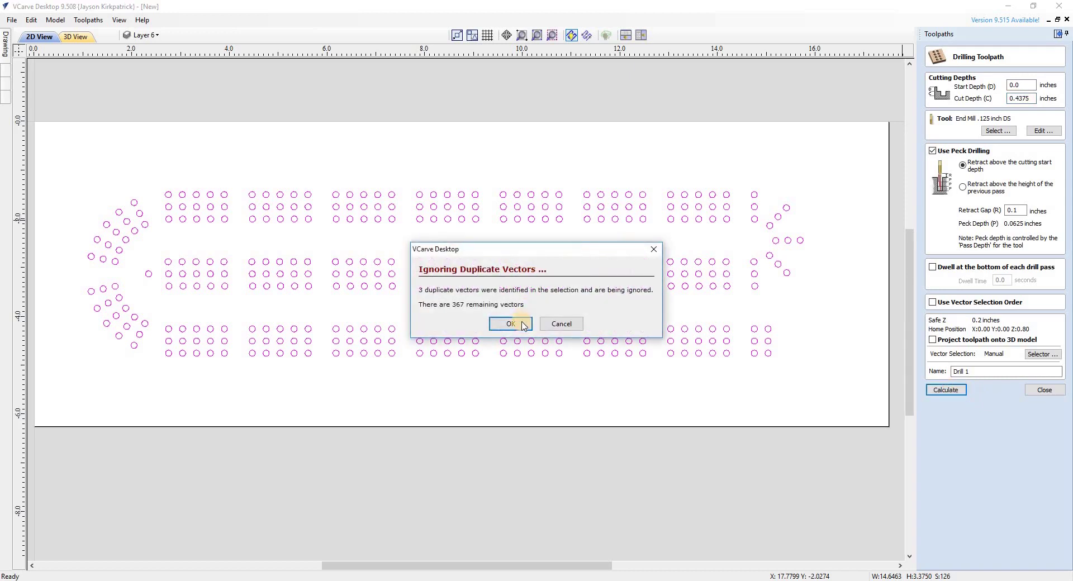
- Accept ignoring duplicate vectors, then simulate all holes in Canadian Maple and tilt the 3D view
click(511, 324)
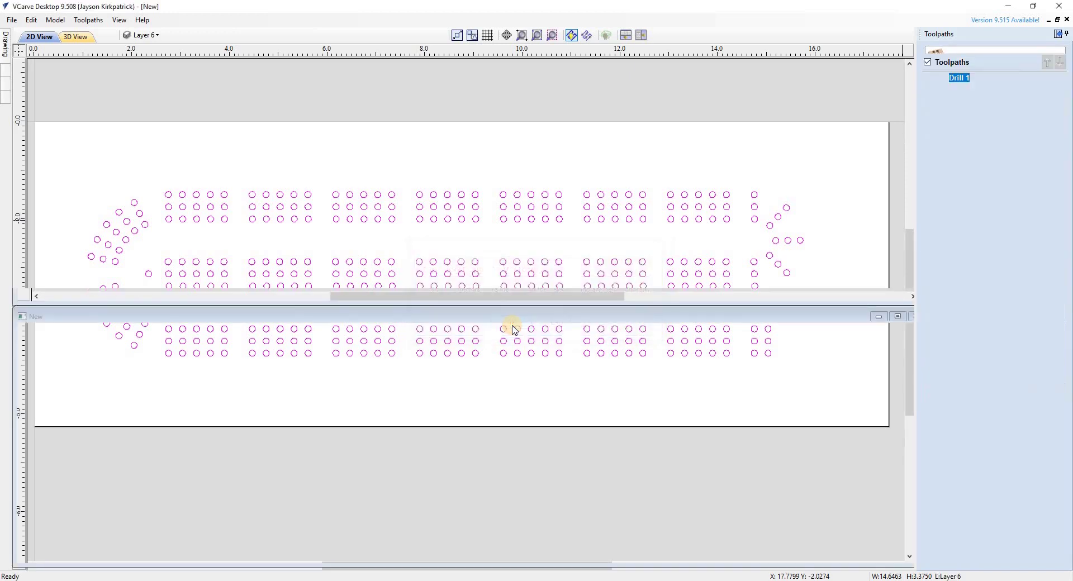
click(1023, 225)
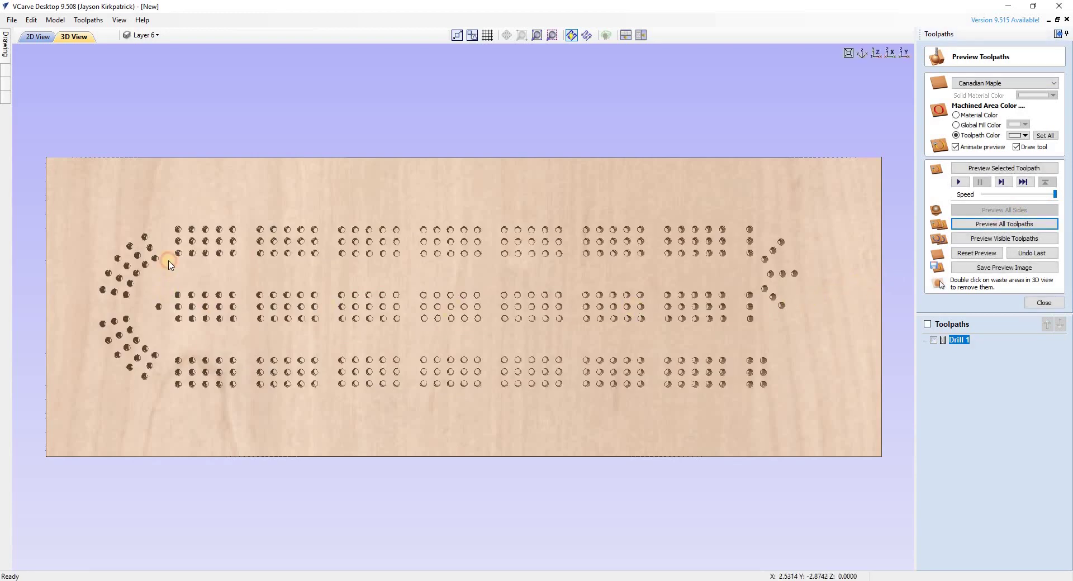
drag(167, 262, 487, 307)
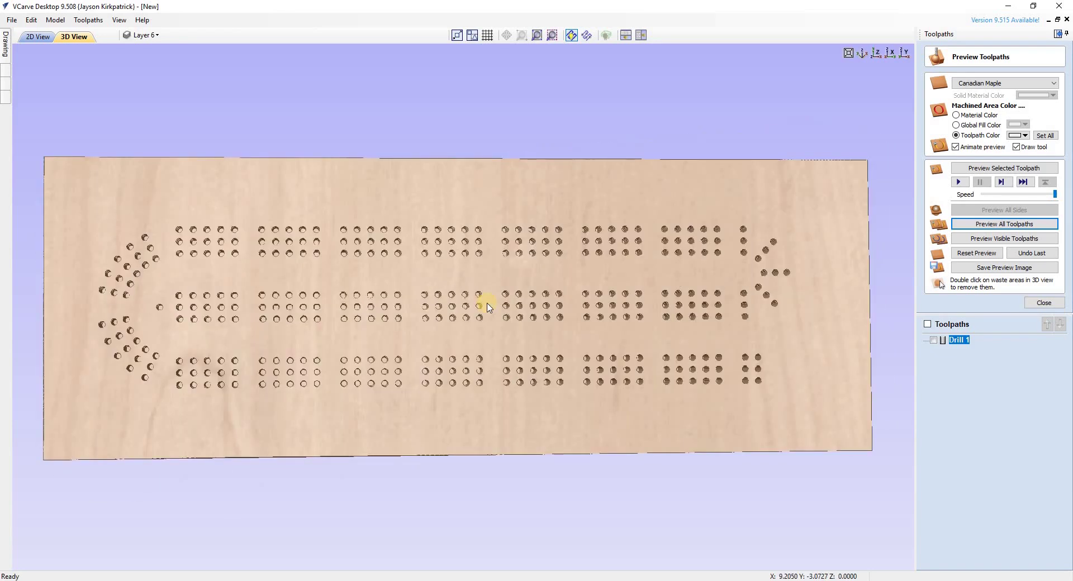